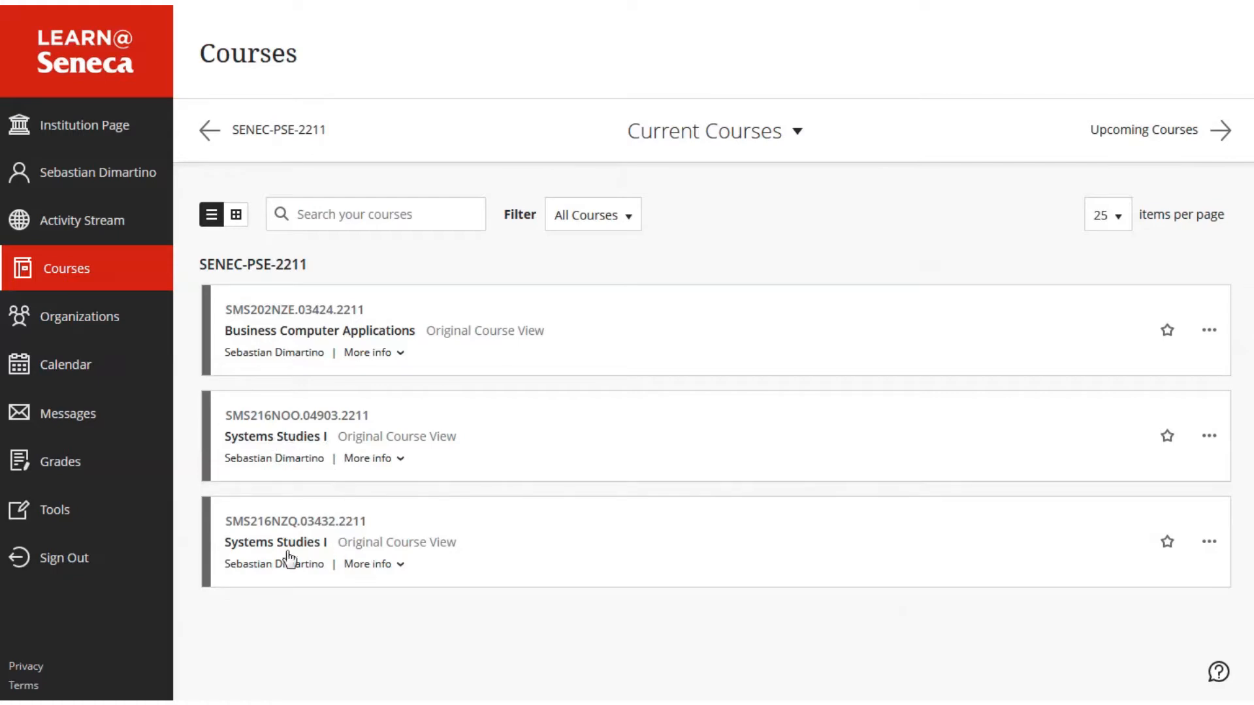
Step: Open the Week 2 - Formula and Functions folder in the course materials of Systems Studies I, section SMS216NOO.04903.2211
left_click(270, 424)
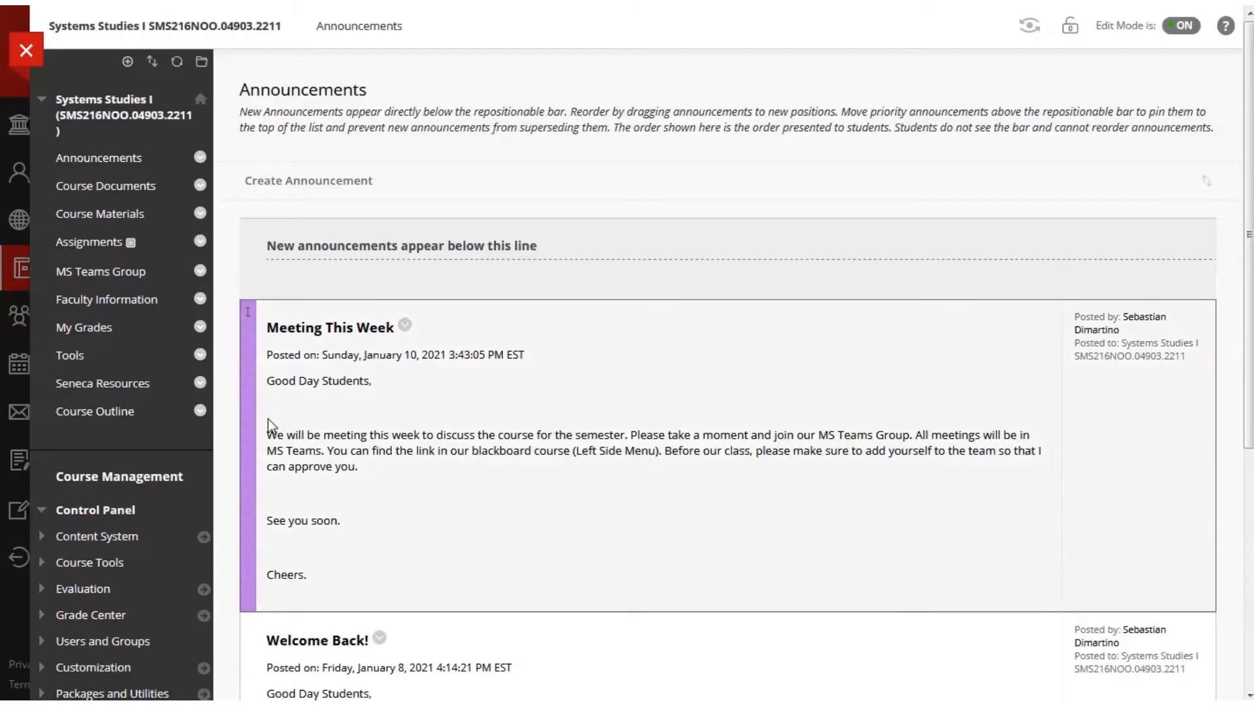
left_click(118, 223)
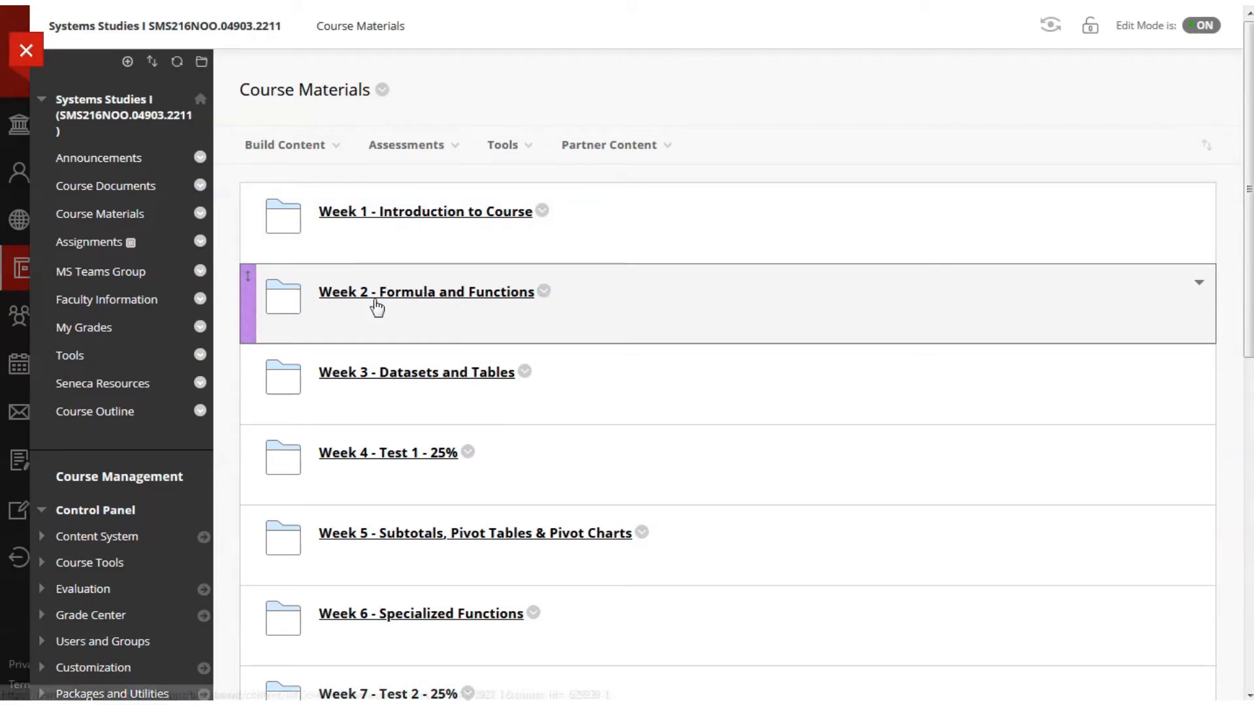
left_click(395, 294)
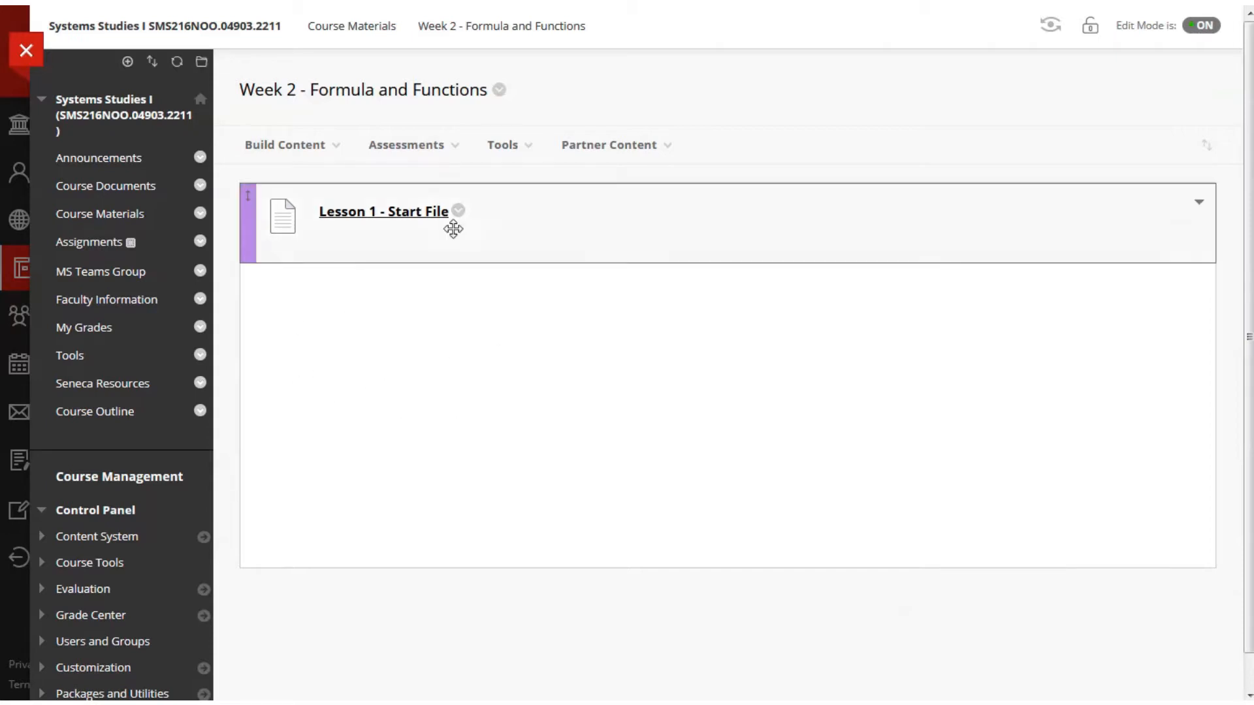
Step: Open the Lesson 1 - Start File workbook in Excel and maximize its window
left_click(381, 223)
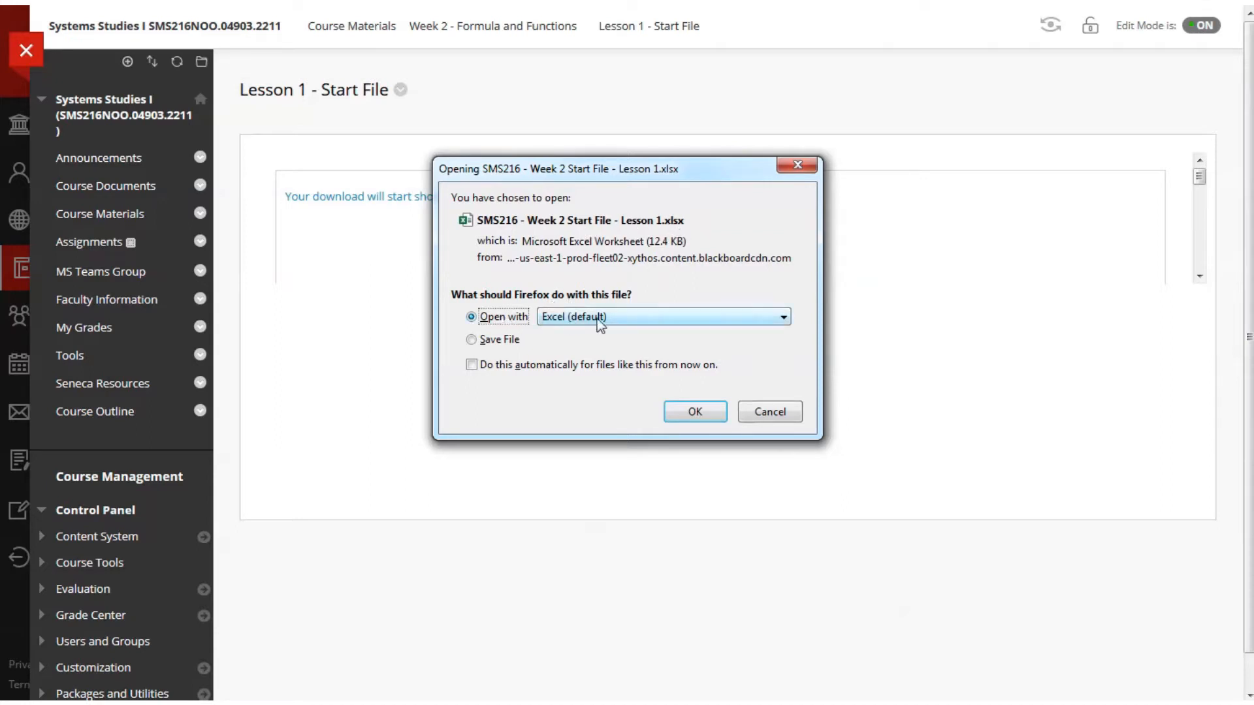
left_click(697, 413)
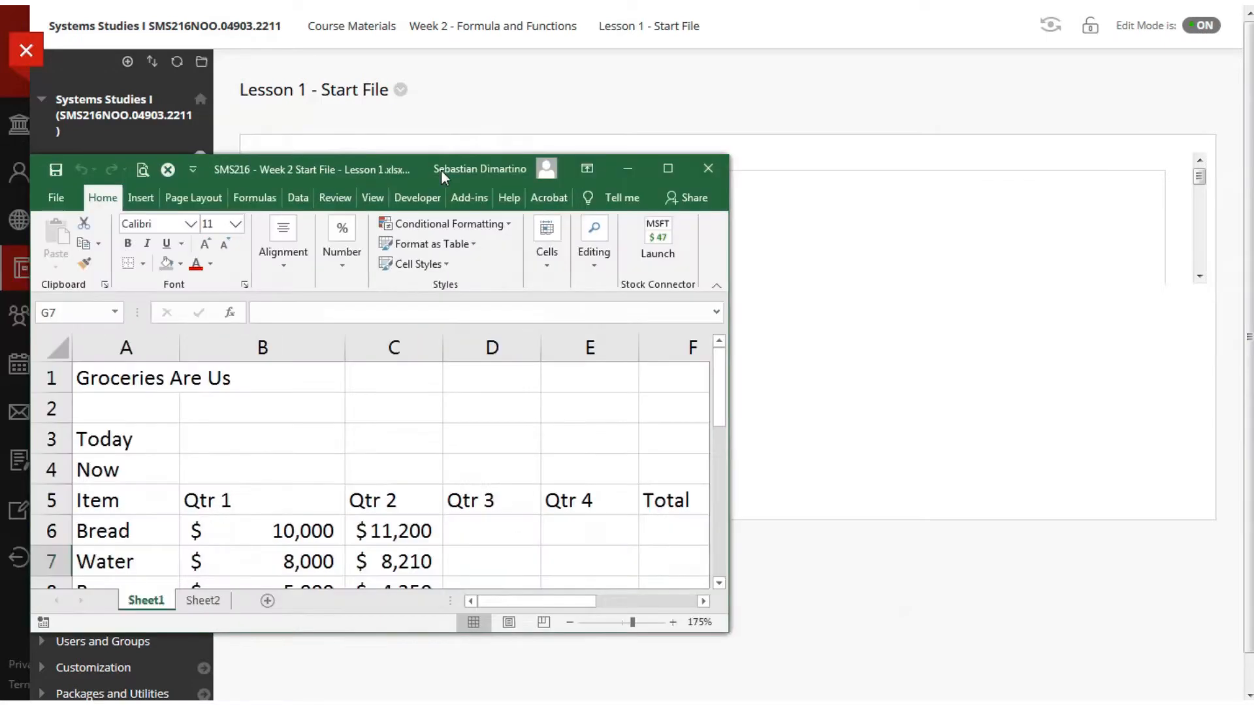
left_click_drag(441, 170, 657, 132)
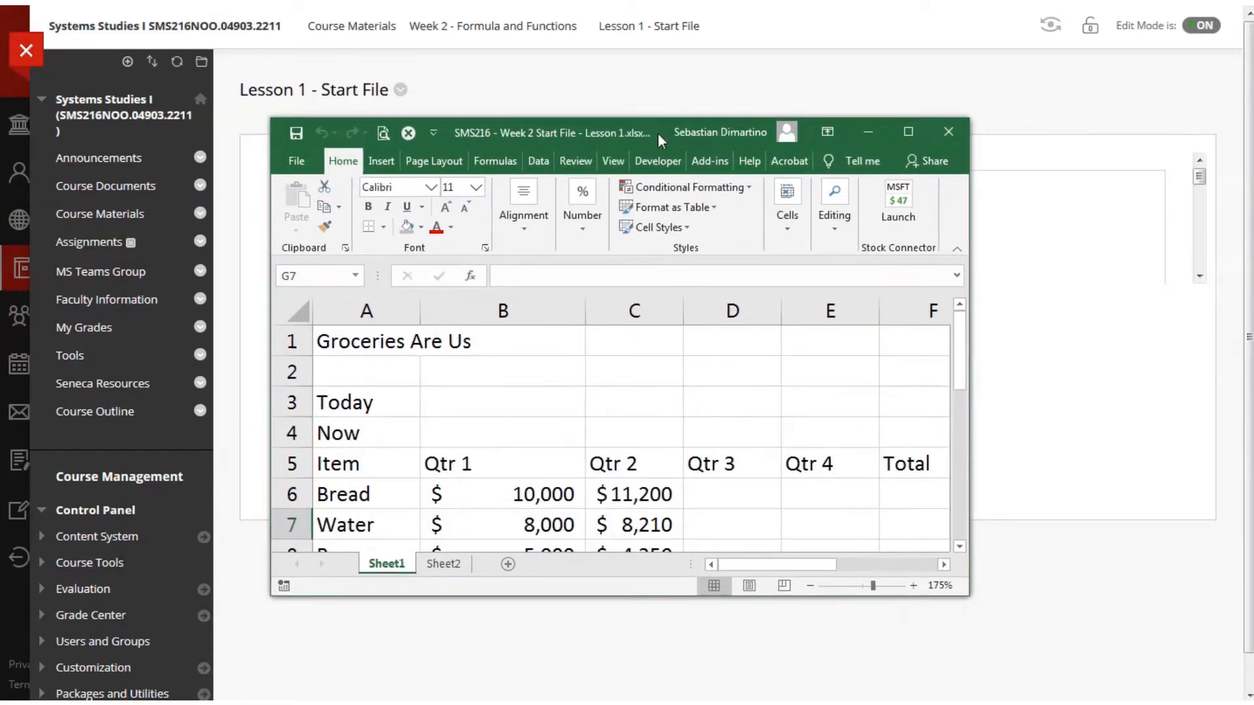
left_click(911, 132)
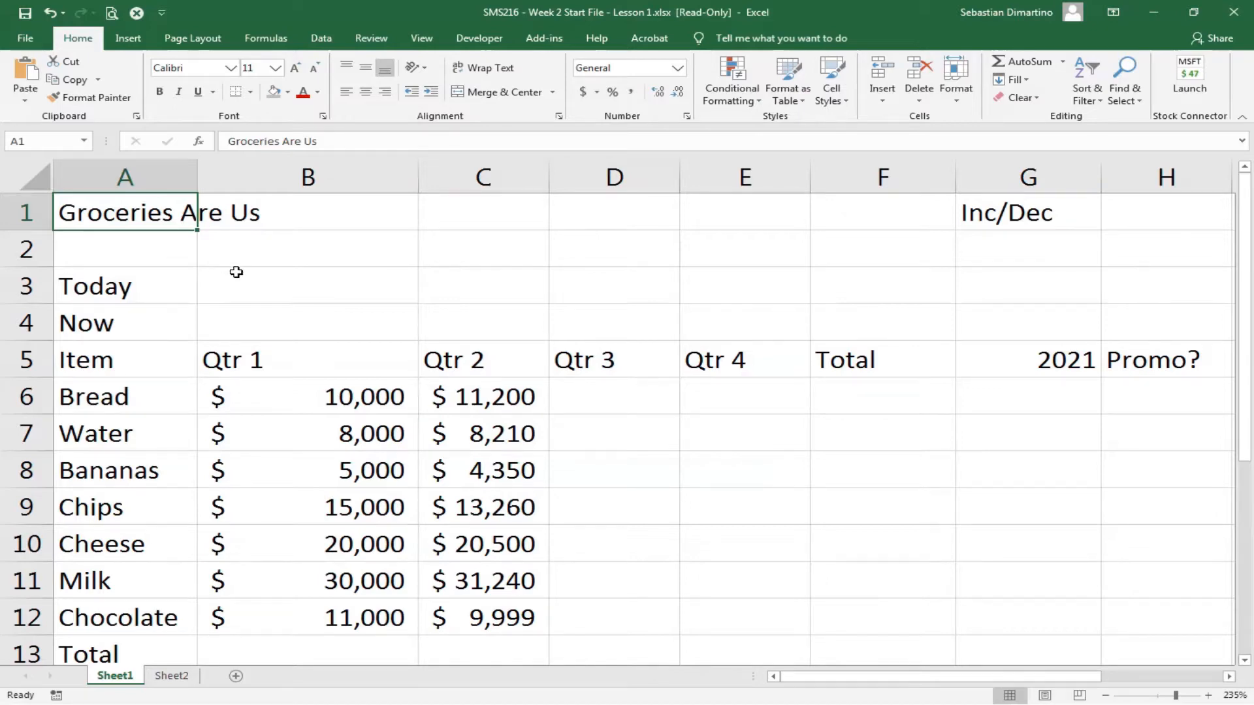
Step: Merge and center the Groceries Are Us title across cells A1 to E1
left_click(217, 233)
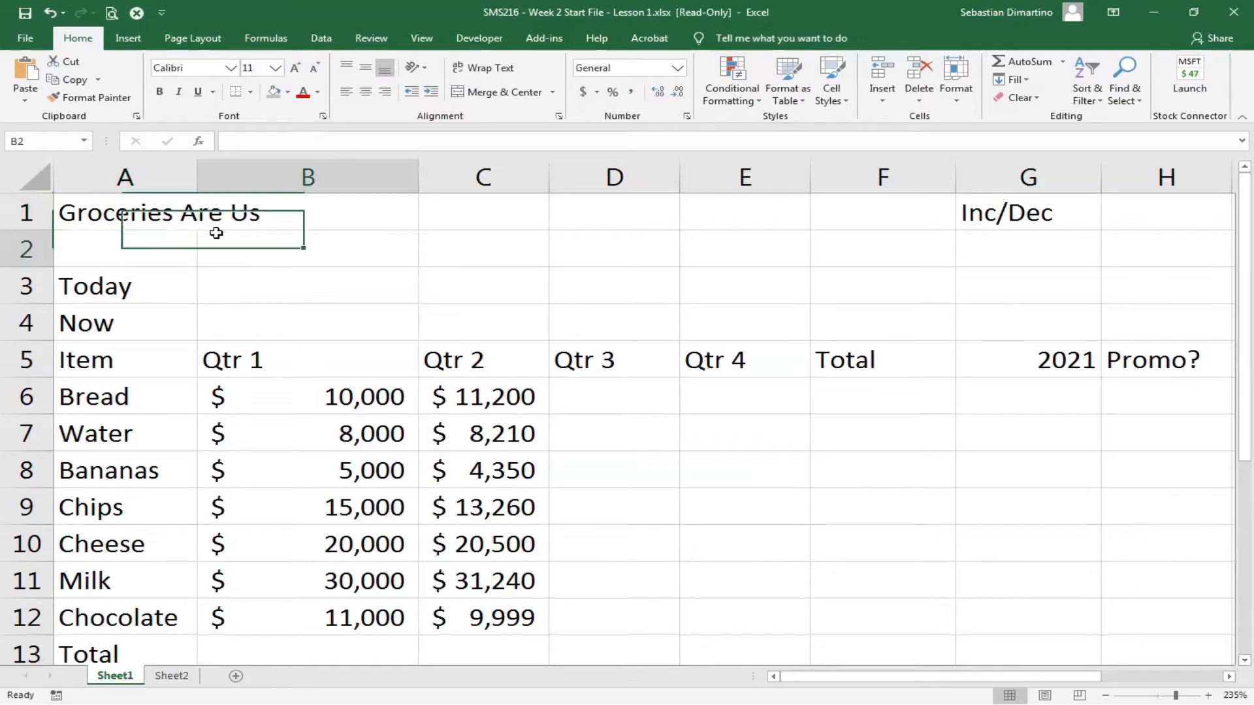
left_click(97, 207)
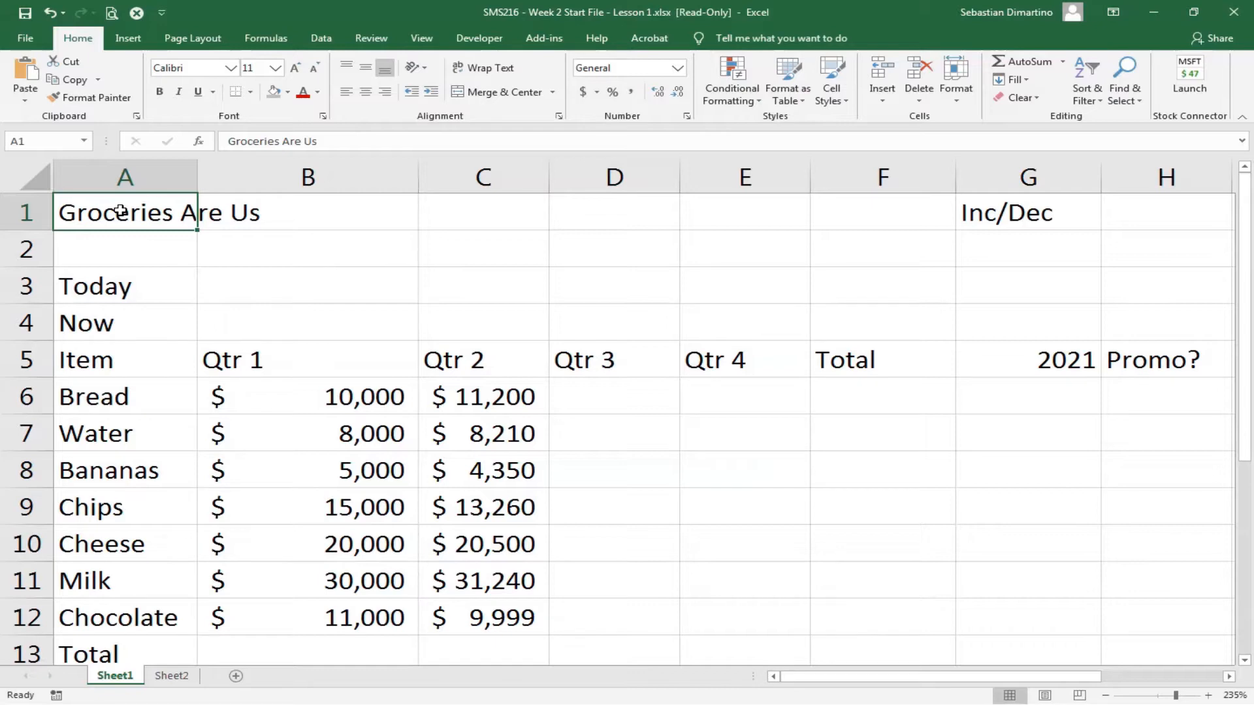
left_click_drag(121, 211, 724, 207)
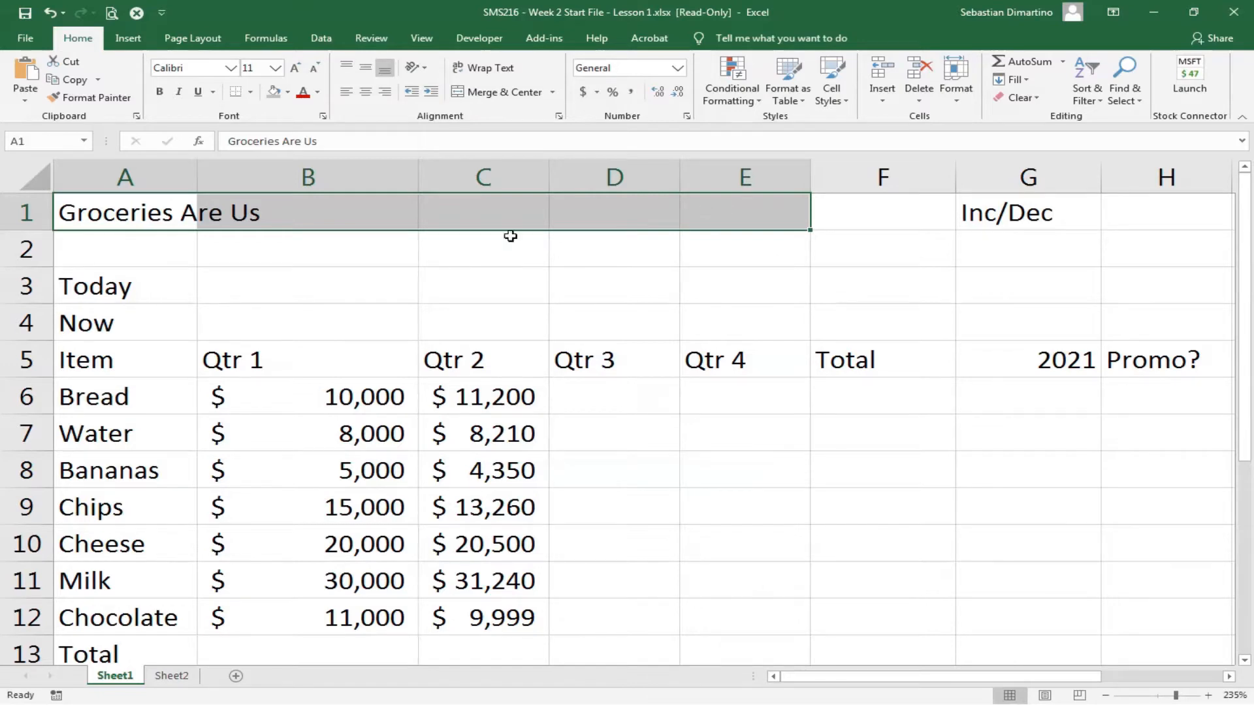
left_click(129, 212)
key("Down")
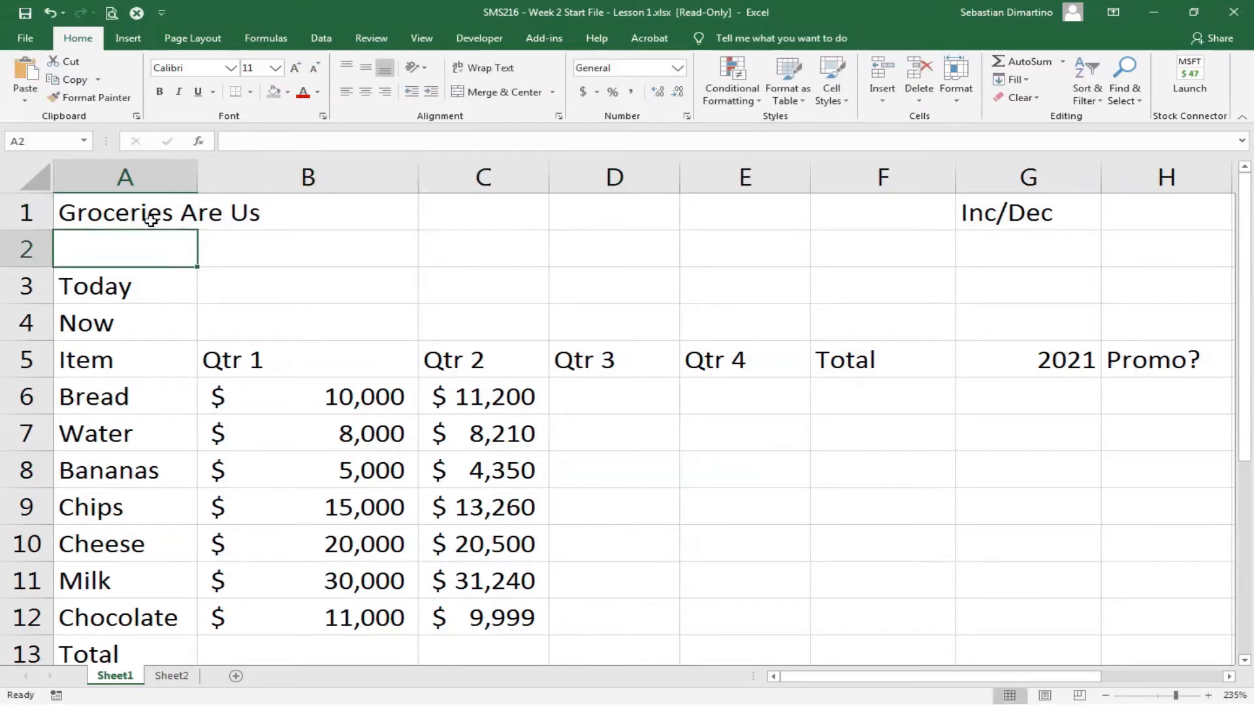
left_click_drag(151, 220, 737, 206)
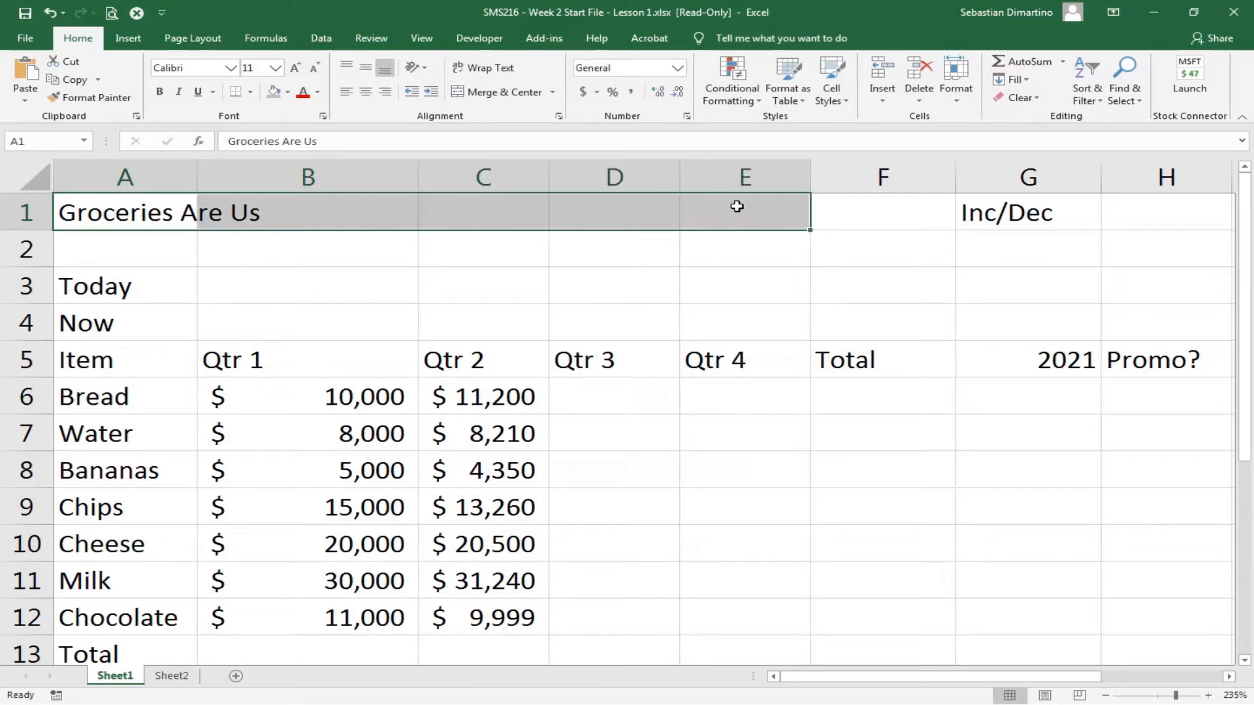
left_click_drag(182, 207, 281, 208)
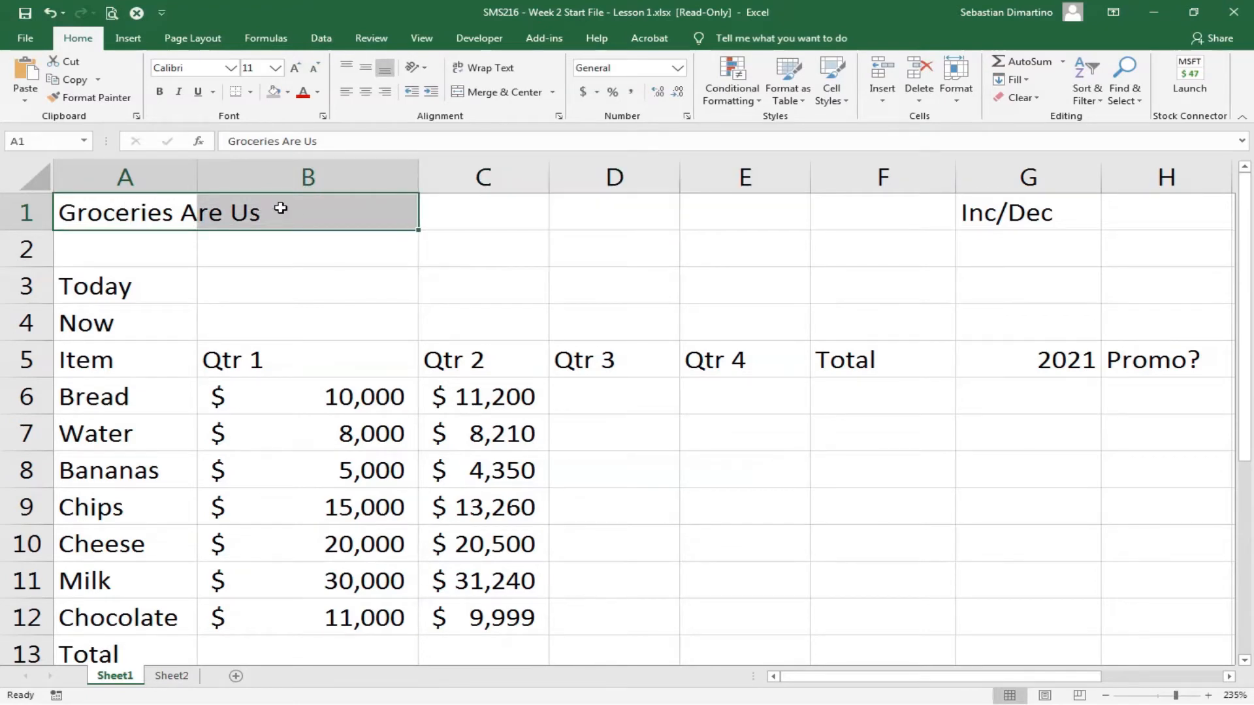
left_click_drag(103, 209, 685, 208)
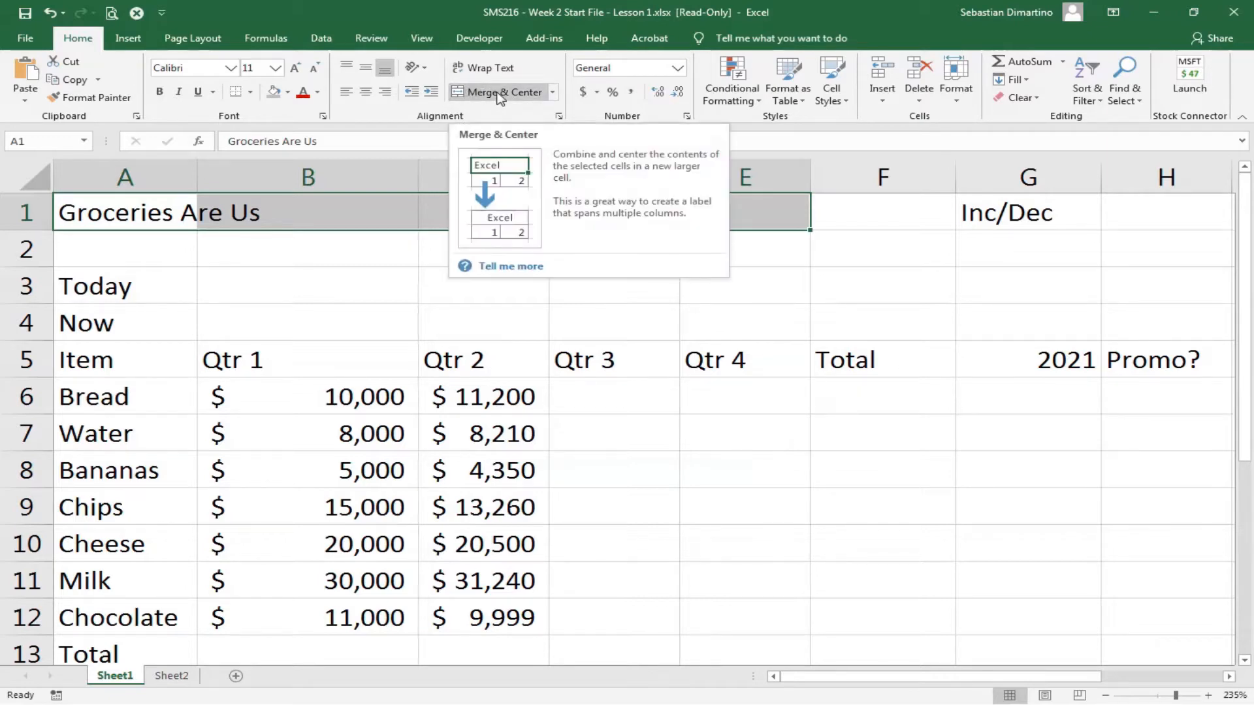
left_click(500, 95)
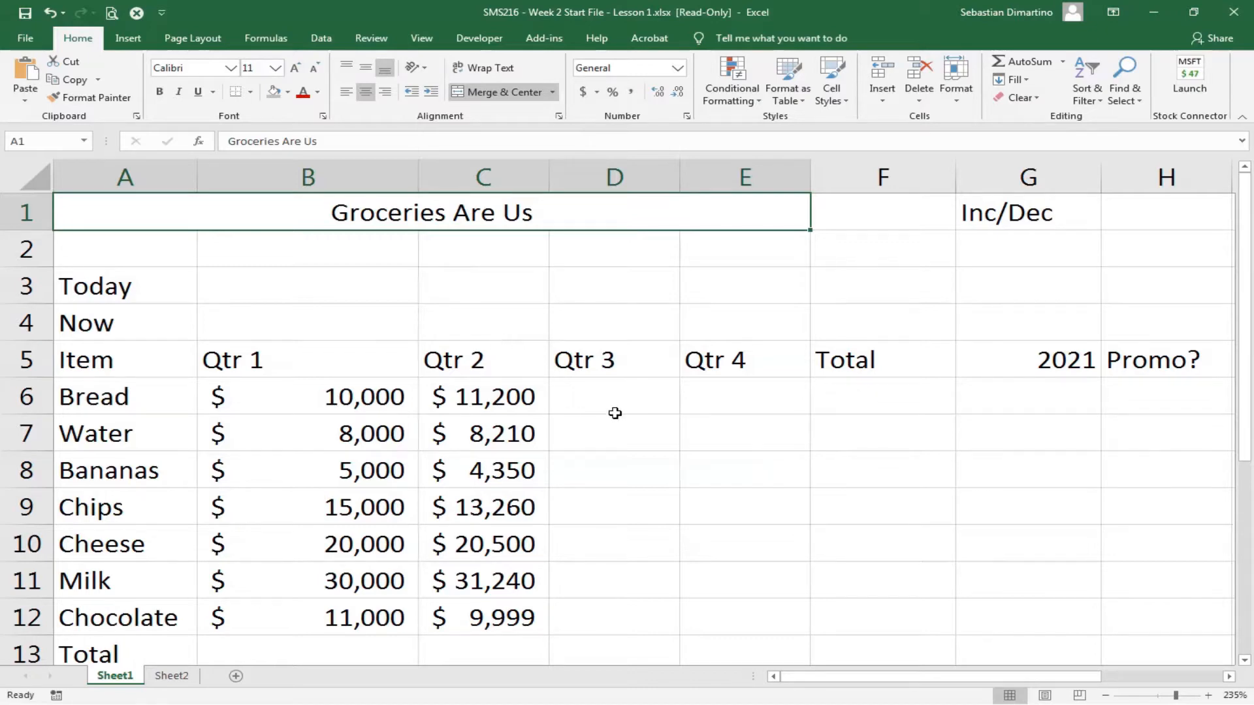
Step: Try to fill Bread's Qtr 3 and Qtr 4 cells from the Qtr 2 value alone, and undo the fill
scroll(615, 413, "down", 1)
scroll(614, 413, "up", 1)
left_click(491, 398)
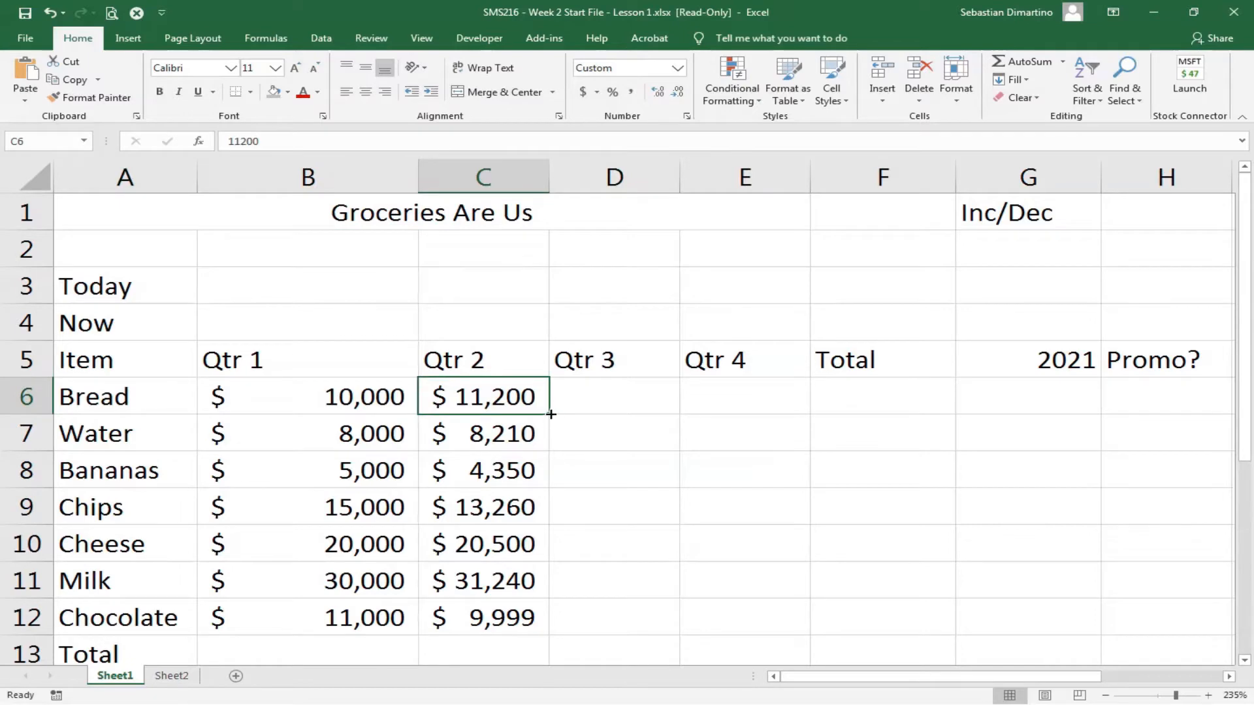
left_click_drag(551, 414, 787, 418)
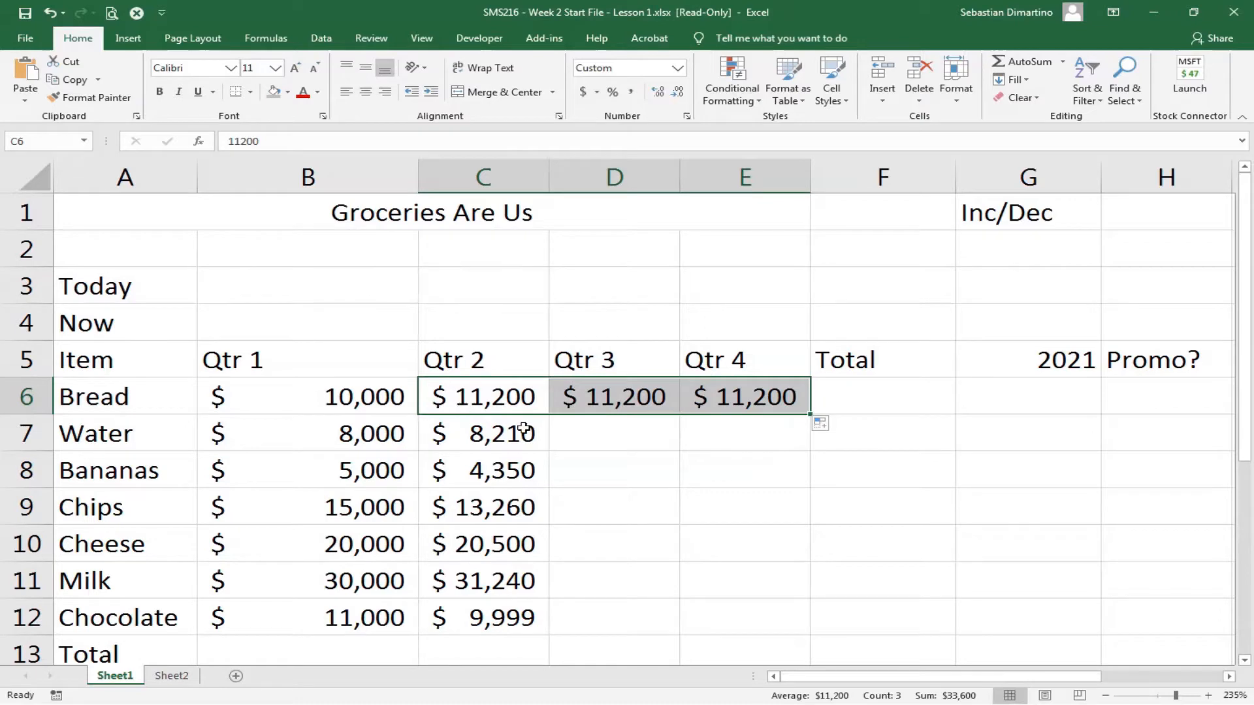
left_click(624, 403)
left_click(478, 401)
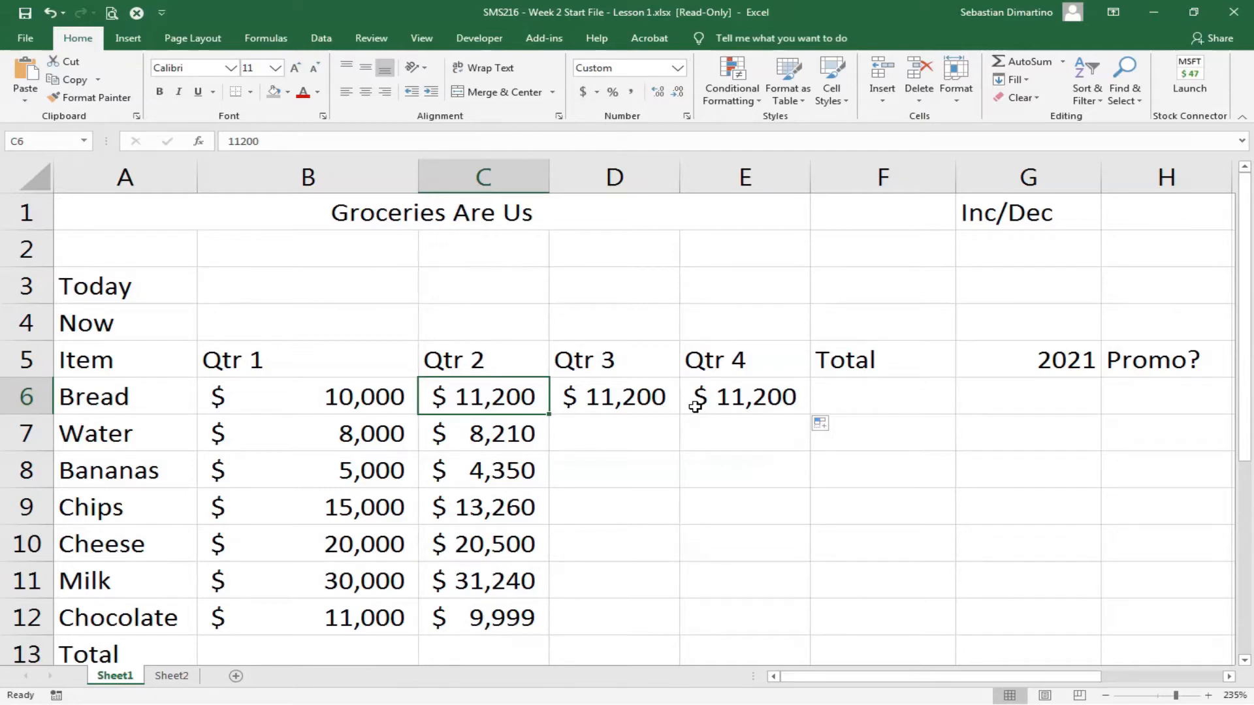
key("ctrl+z")
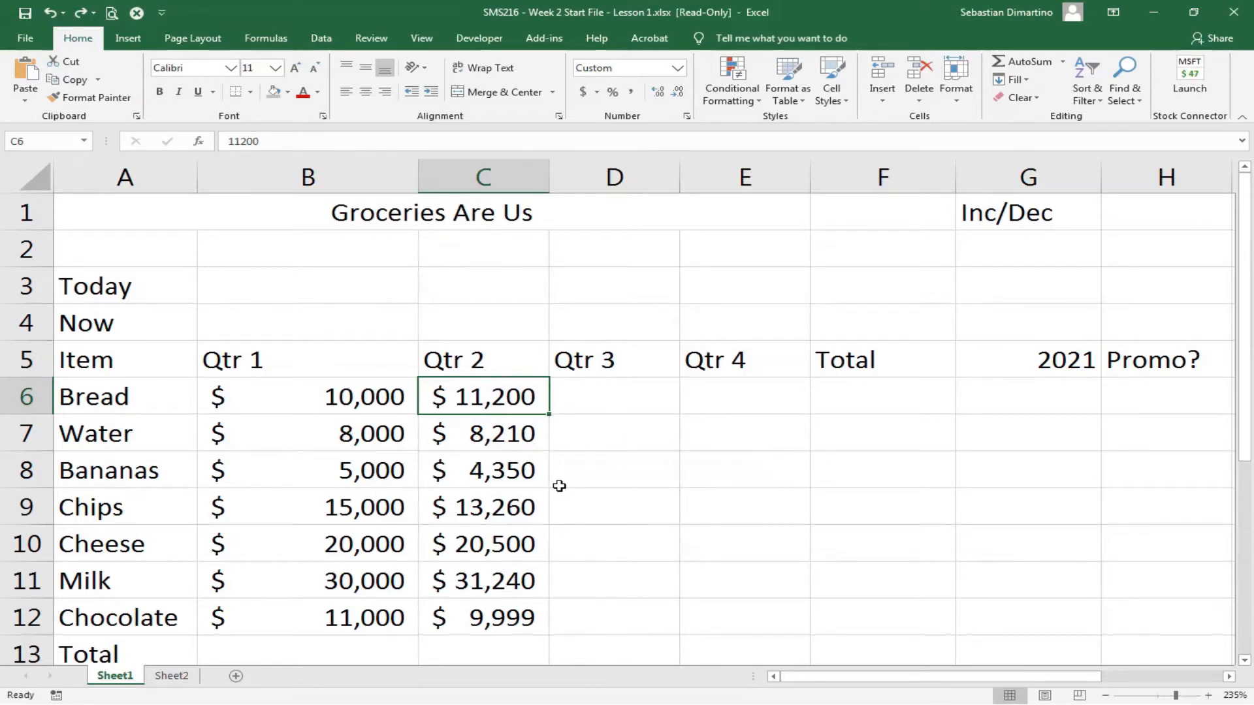
Step: Extend the Bread row's trend from its Qtr 1 and Qtr 2 values (B6:C6) into Qtr 3 and Qtr 4 with AutoFill
left_click(332, 398)
left_click_drag(331, 398, 444, 401)
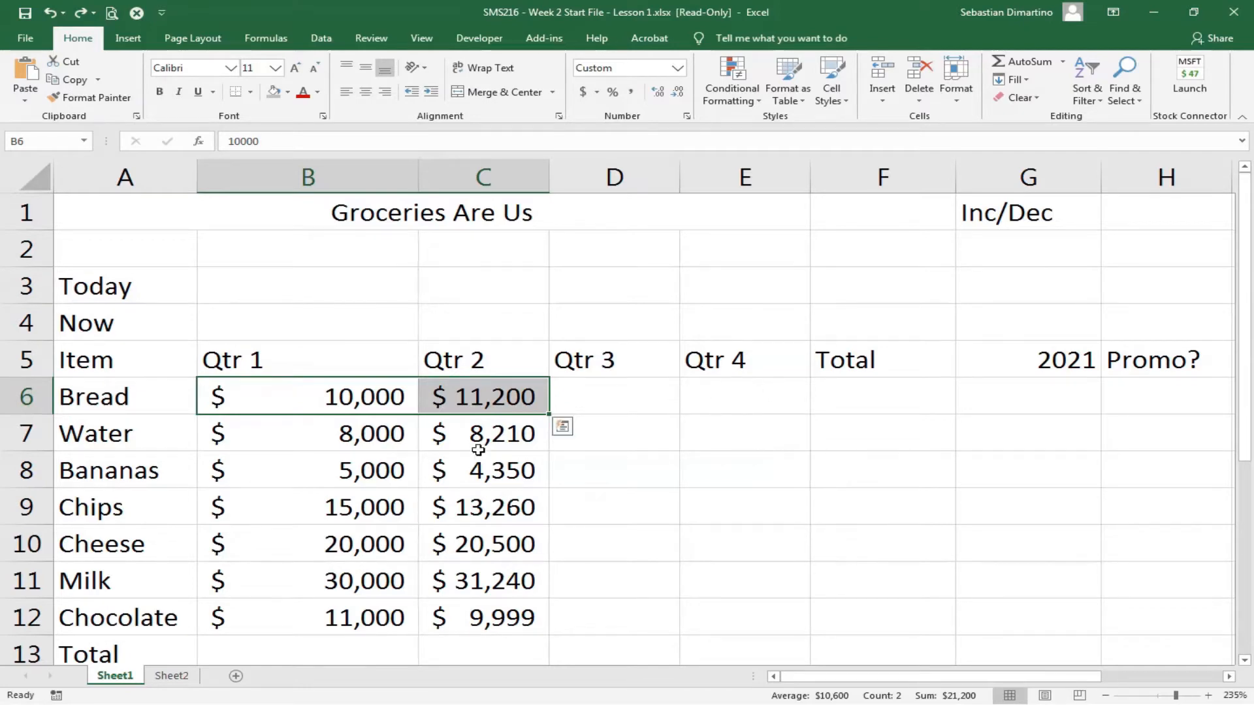
left_click(483, 395)
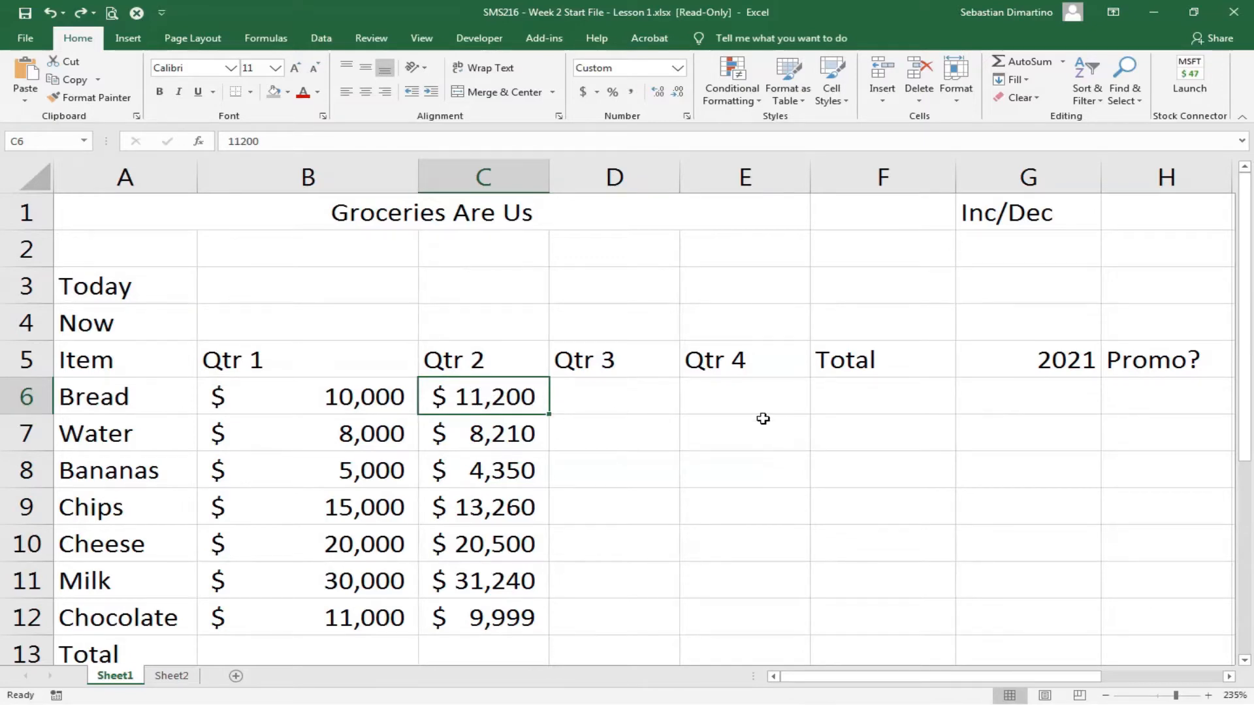
left_click_drag(331, 398, 434, 398)
left_click_drag(334, 400, 470, 395)
left_click(332, 397)
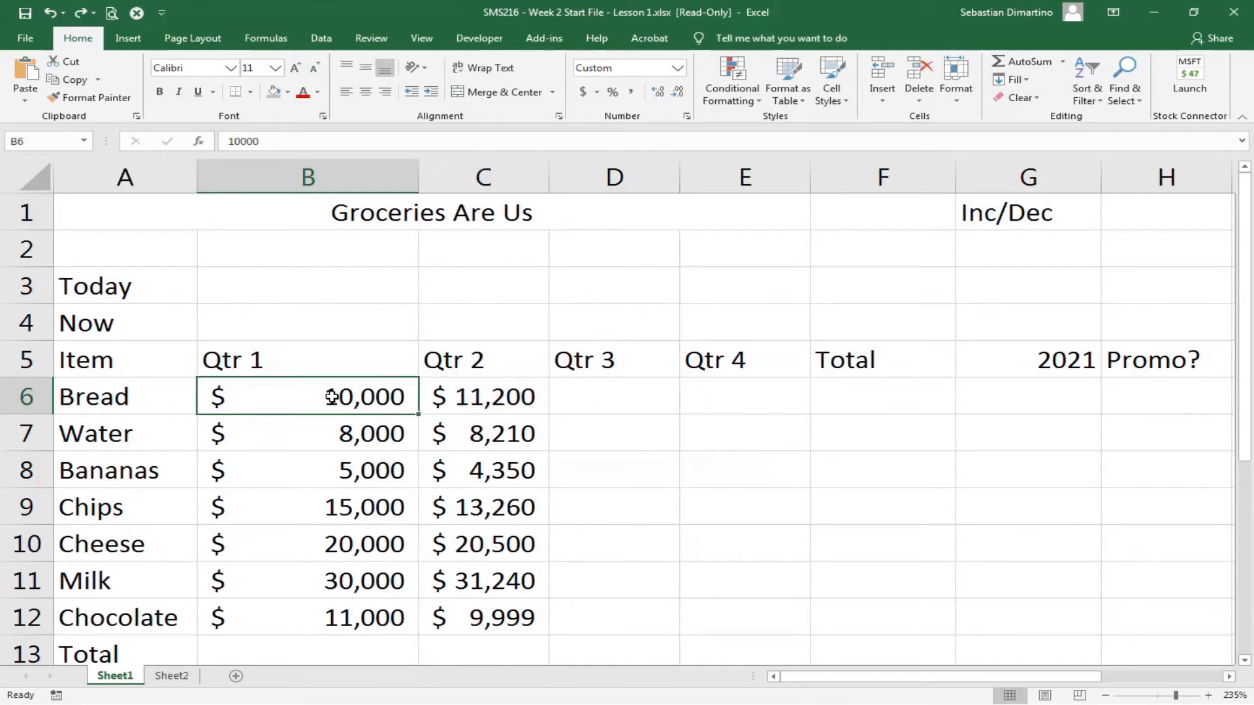
left_click_drag(332, 397, 476, 398)
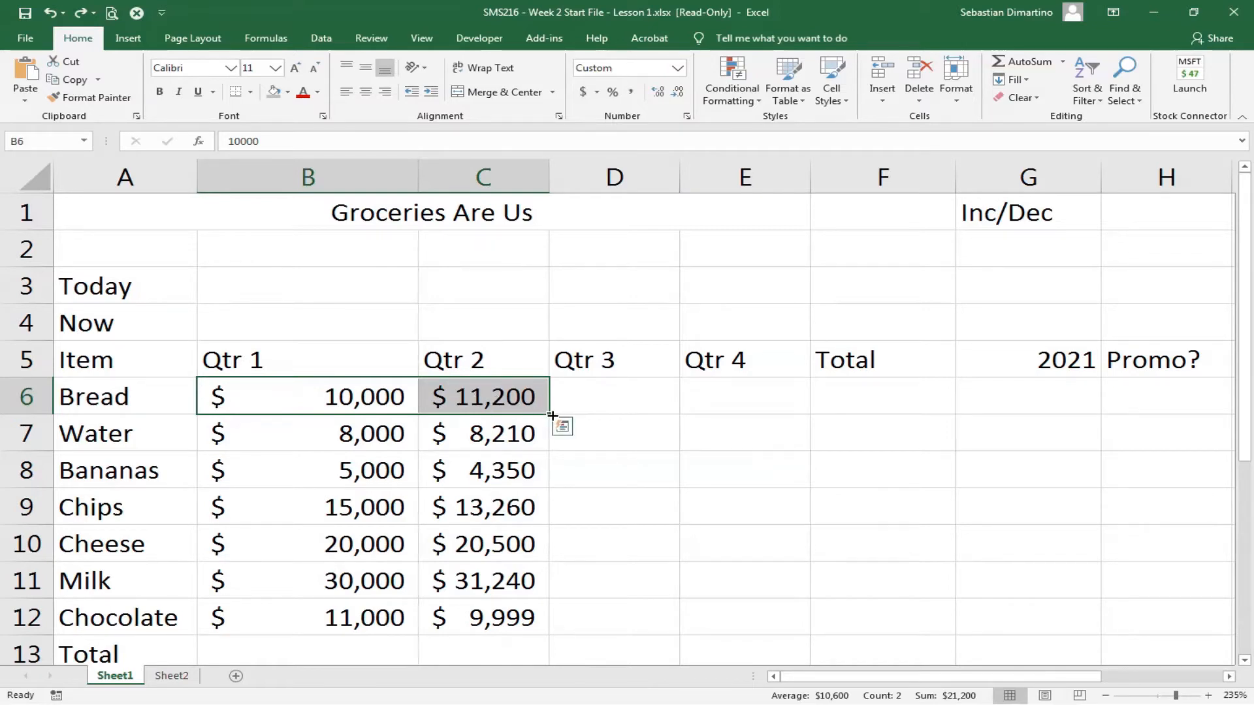
left_click_drag(552, 415, 803, 395)
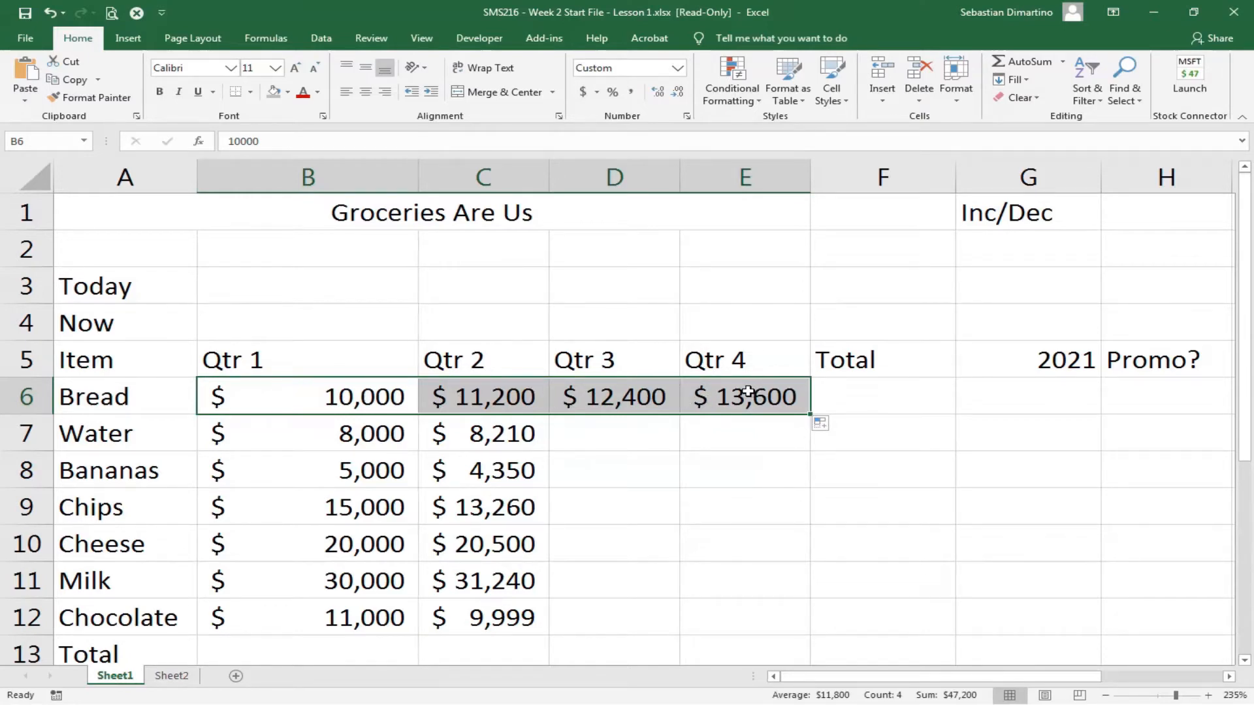
Step: AutoFill Qtr 3 and Qtr 4 for all items from Water to Chocolate at once, using their Qtr 1 and Qtr 2 values (B7:C12)
scroll(471, 506, "down", 1)
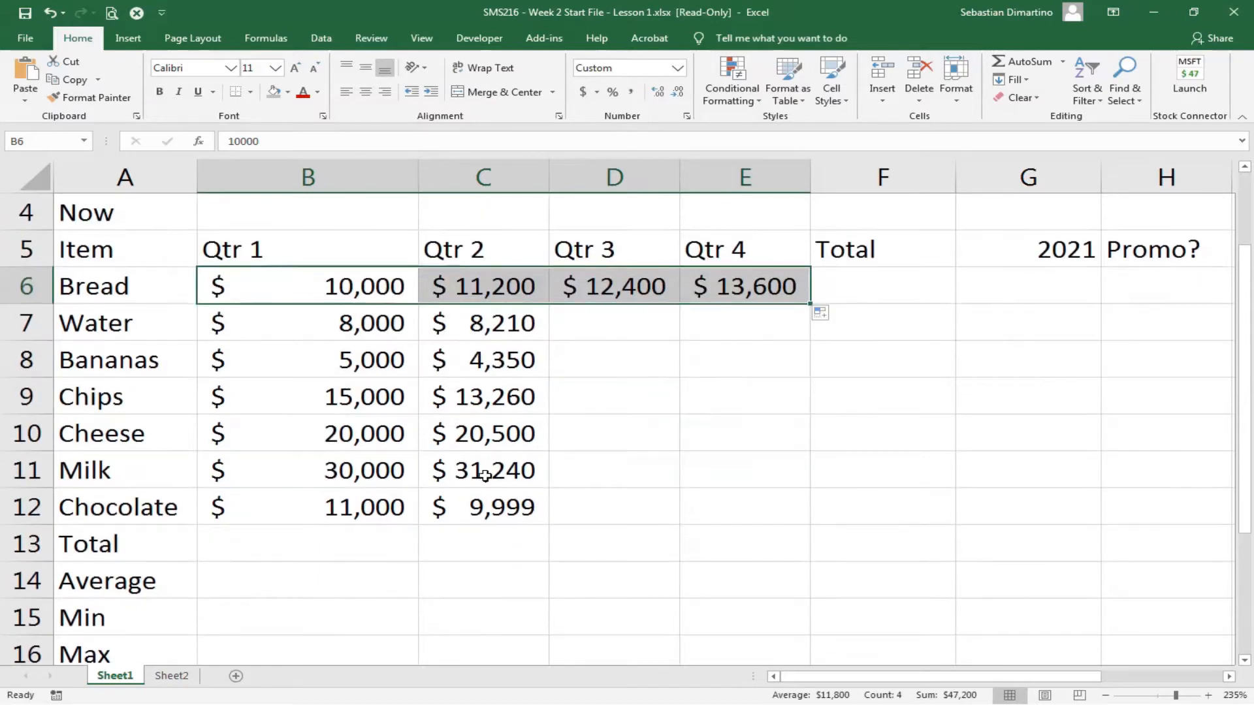
left_click_drag(354, 330, 434, 328)
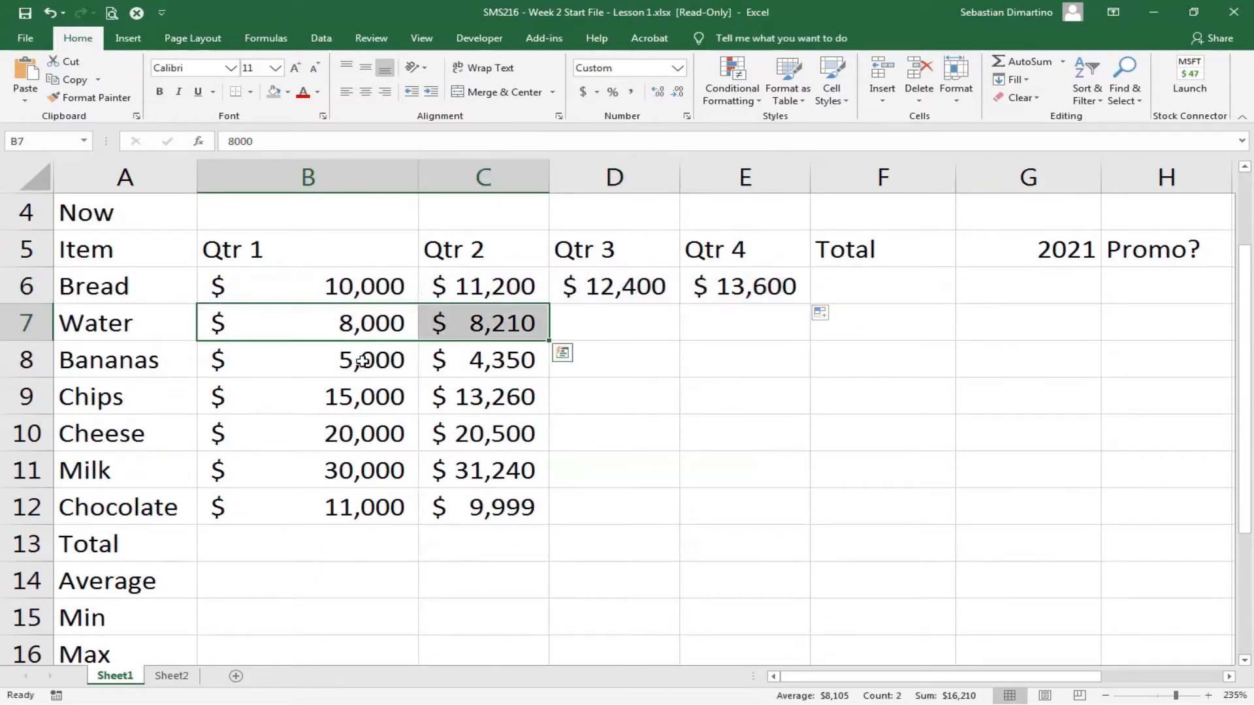
left_click_drag(343, 369, 416, 373)
left_click_drag(347, 394, 428, 396)
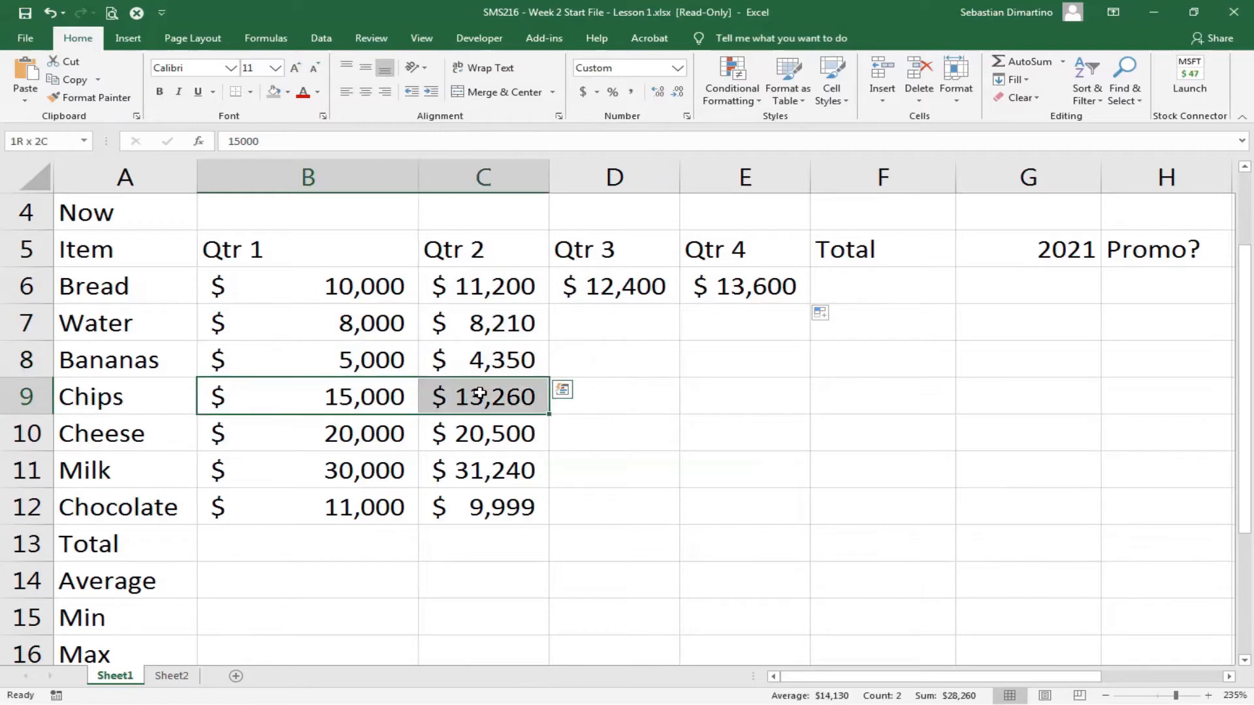
left_click_drag(353, 432, 479, 436)
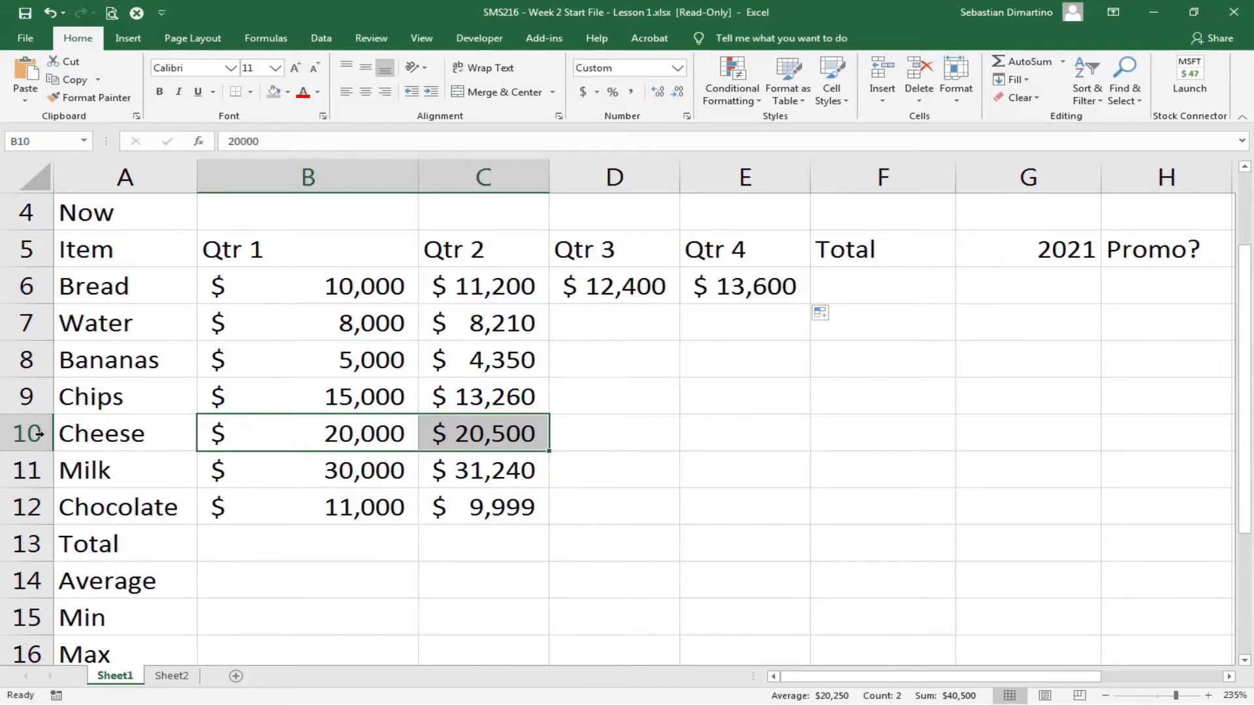
left_click_drag(307, 324, 474, 326)
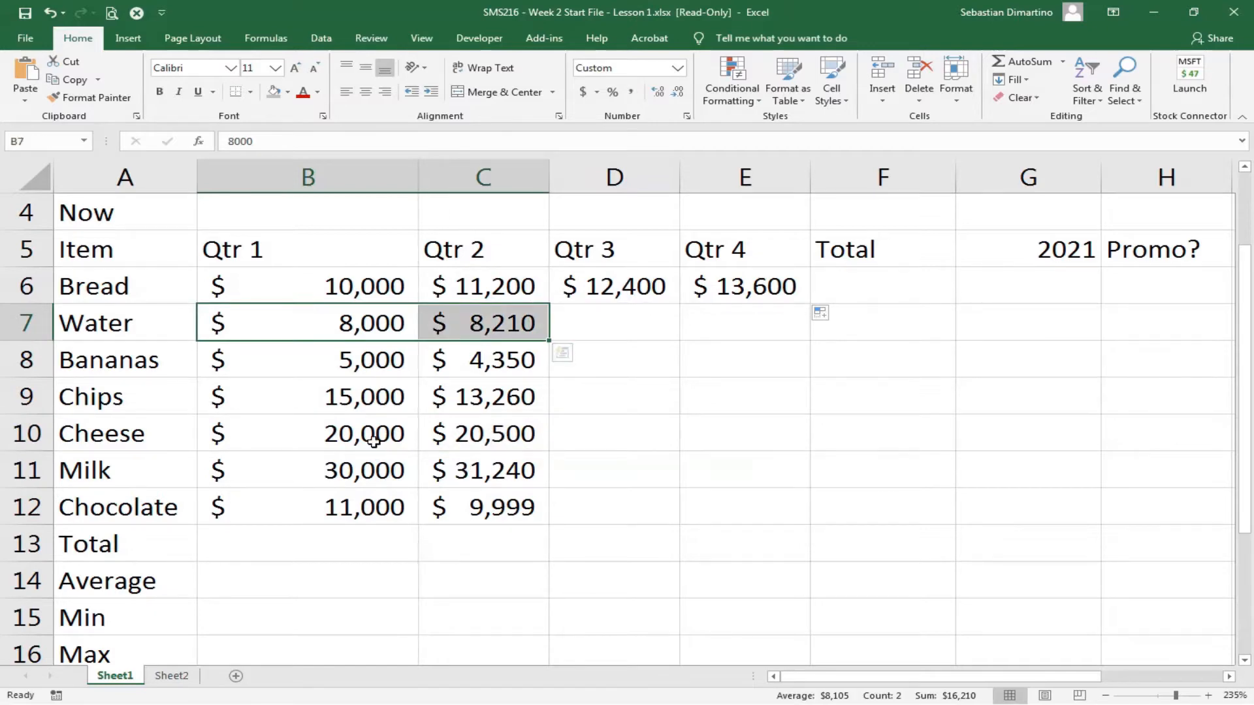
left_click_drag(305, 318, 496, 507)
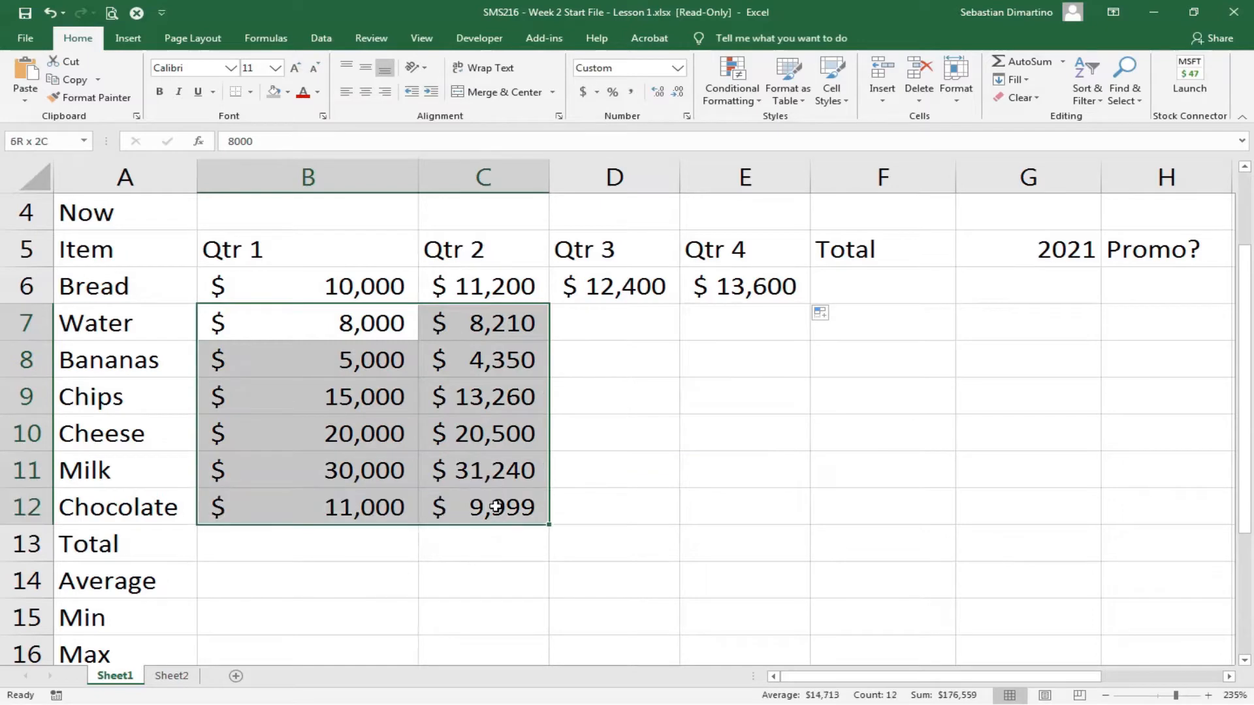
left_click(379, 327)
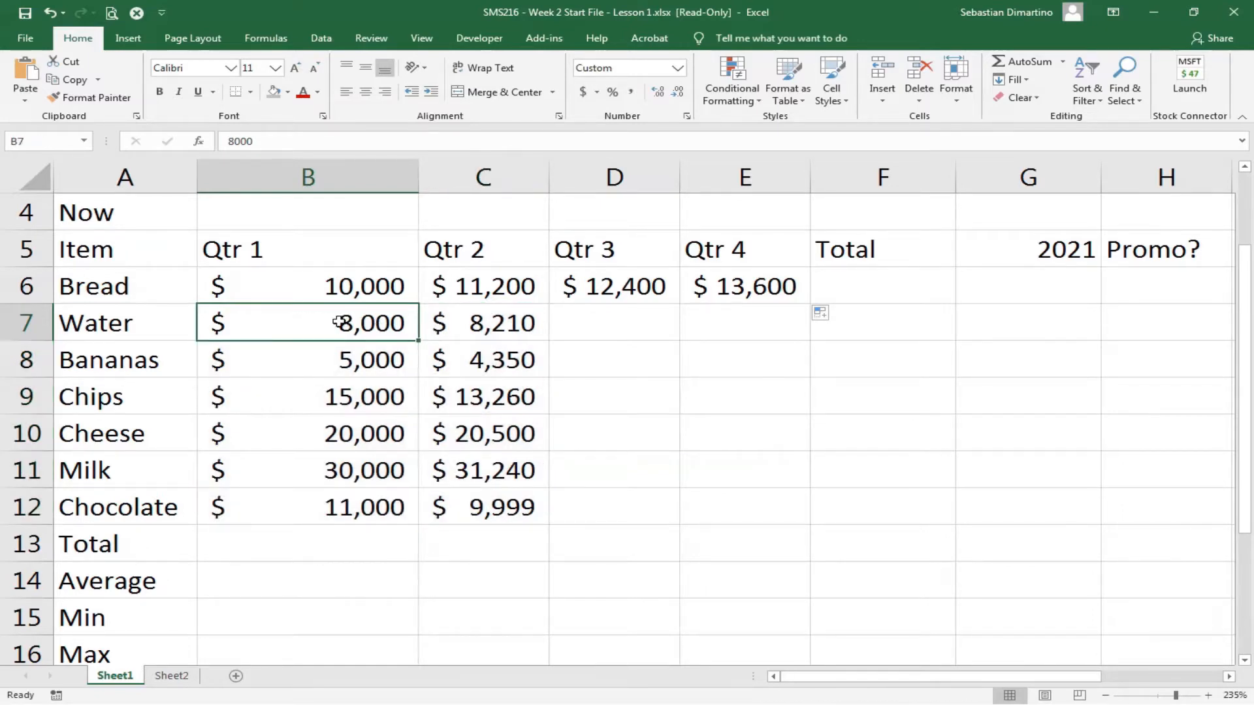
left_click_drag(316, 321, 499, 506)
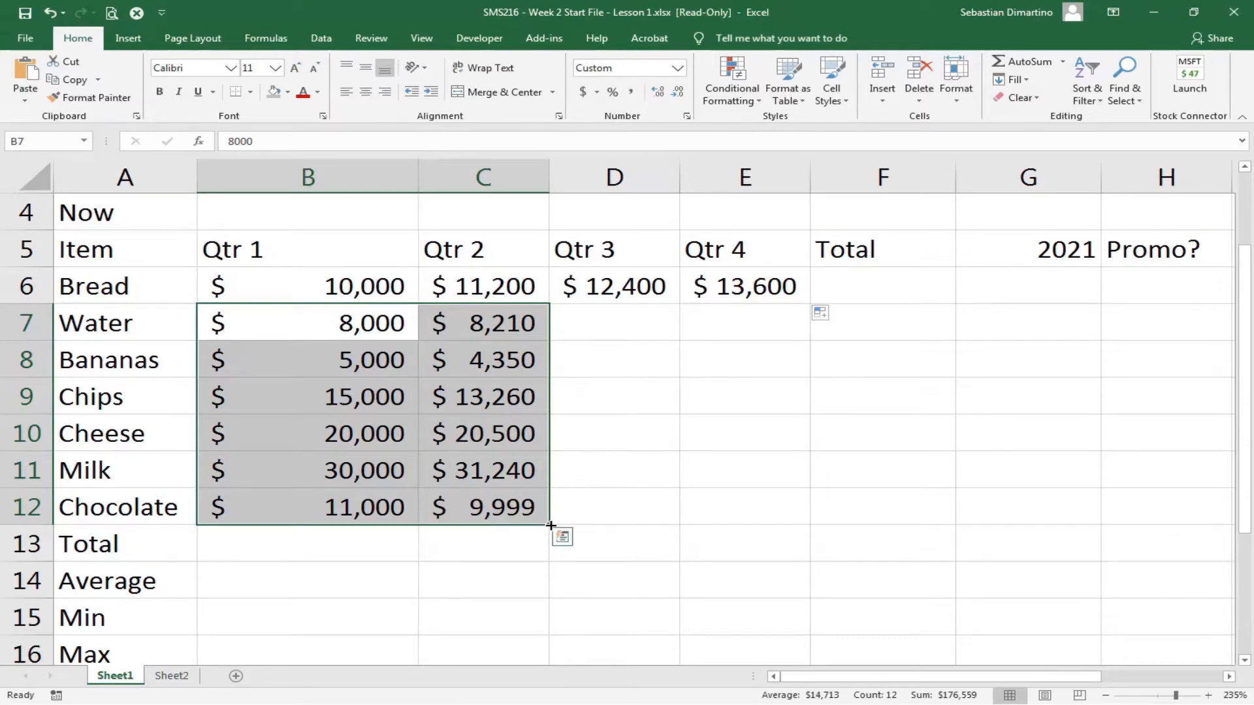
left_click_drag(551, 525, 757, 503)
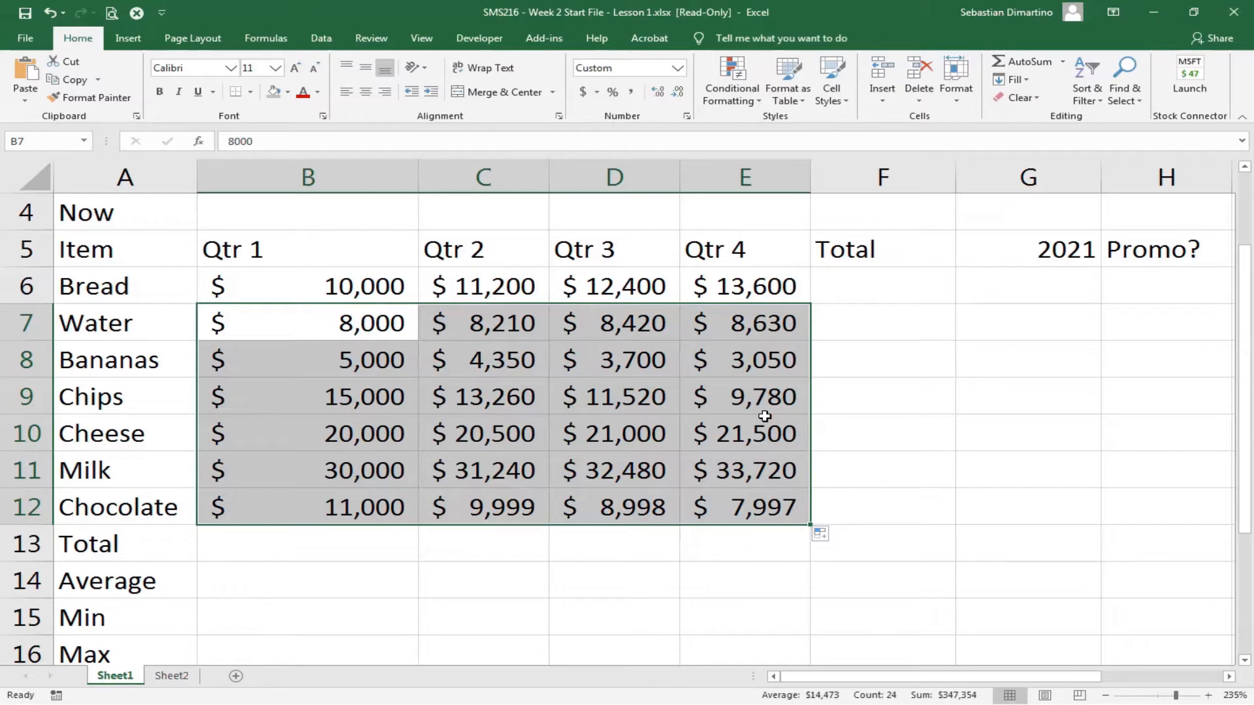
left_click(614, 359)
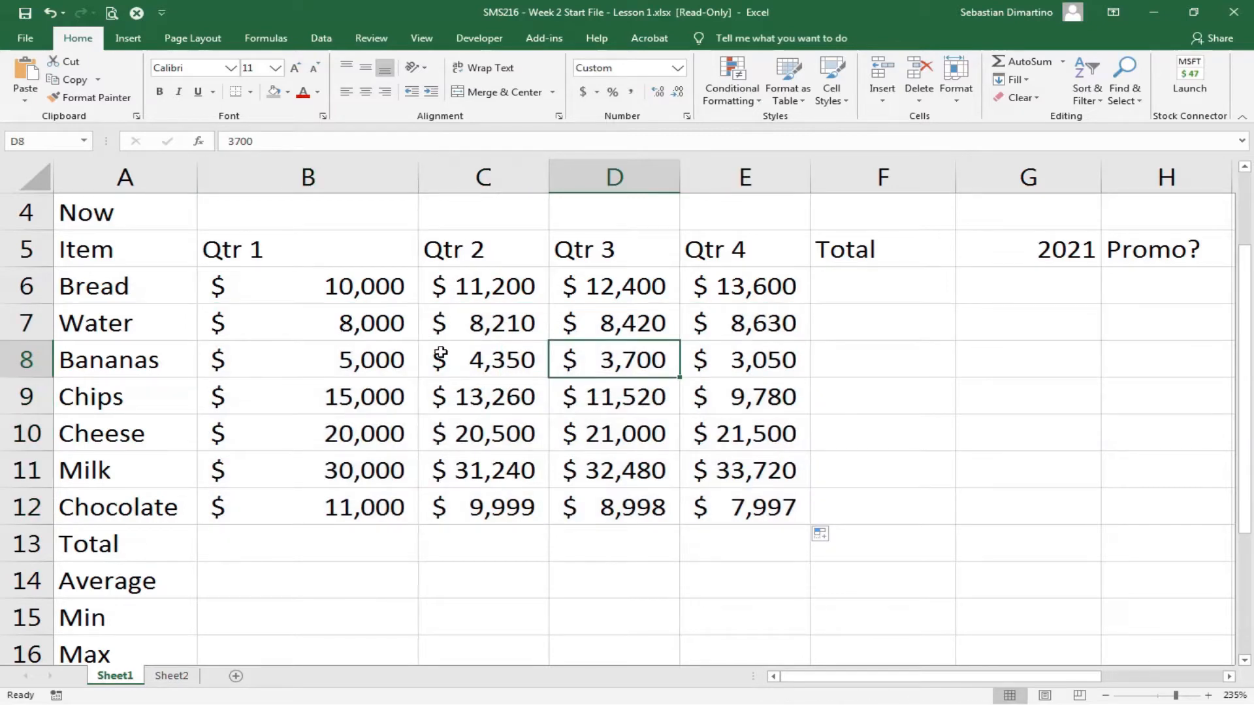
scroll(614, 396, "up", 1)
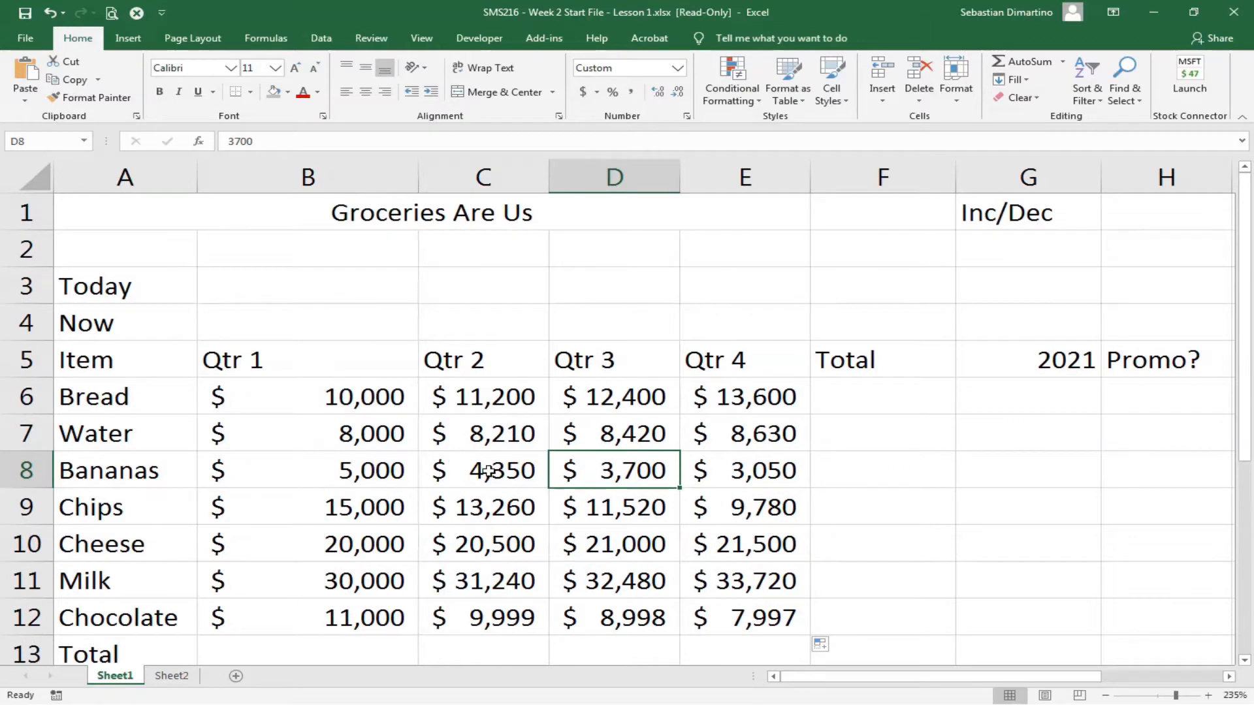
Step: Look over the worksheet from the title down to the empty Total, Average, Min, Max and RoundAvg rows
scroll(518, 479, "down", 2)
scroll(653, 432, "up", 1)
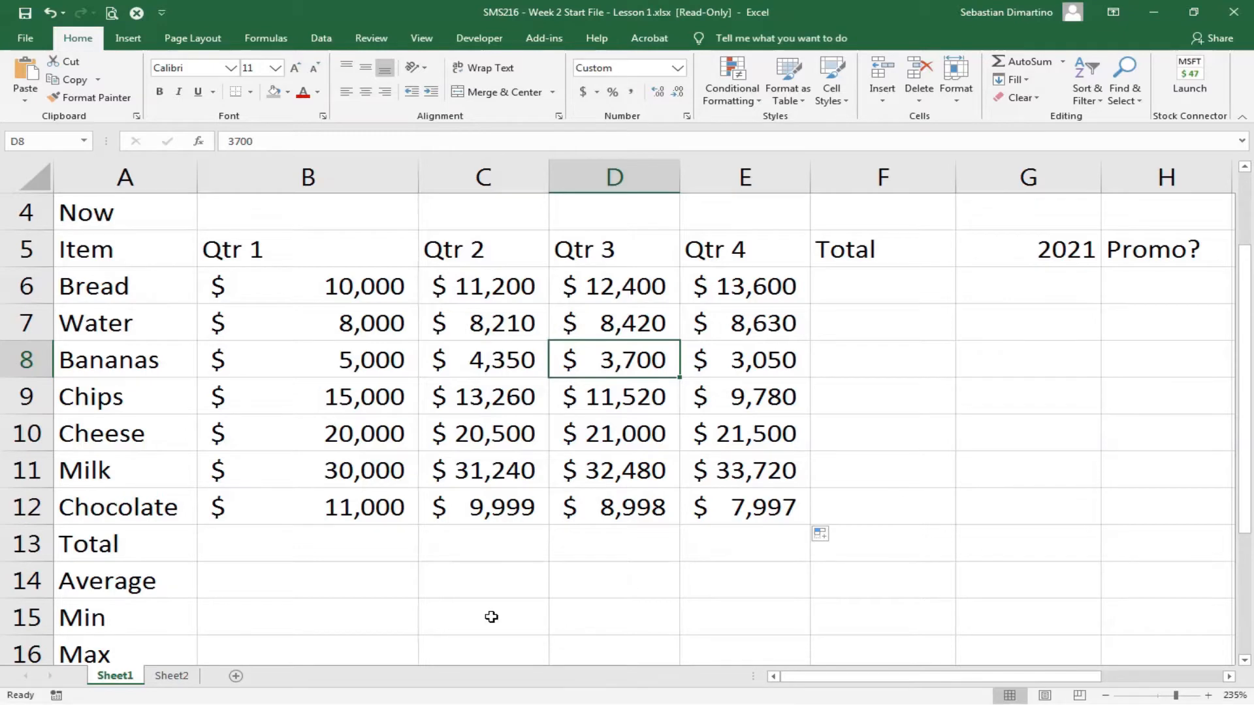
scroll(289, 512, "down", 1)
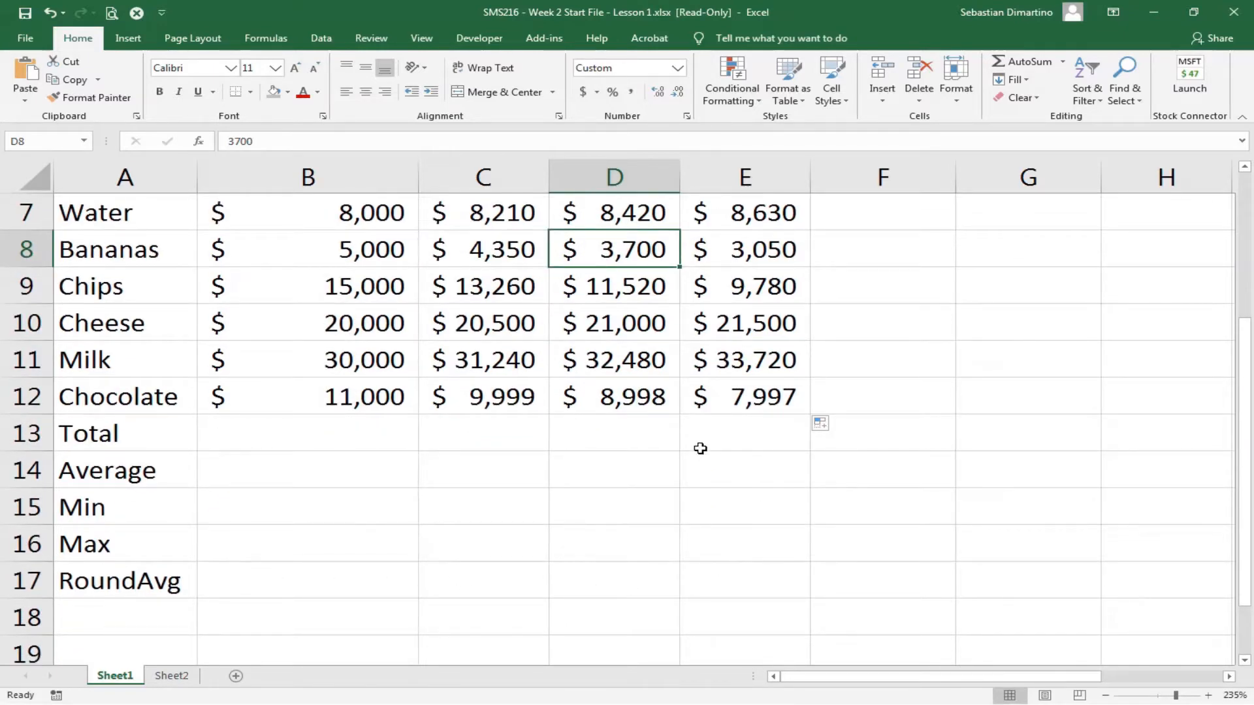
scroll(395, 500, "up", 2)
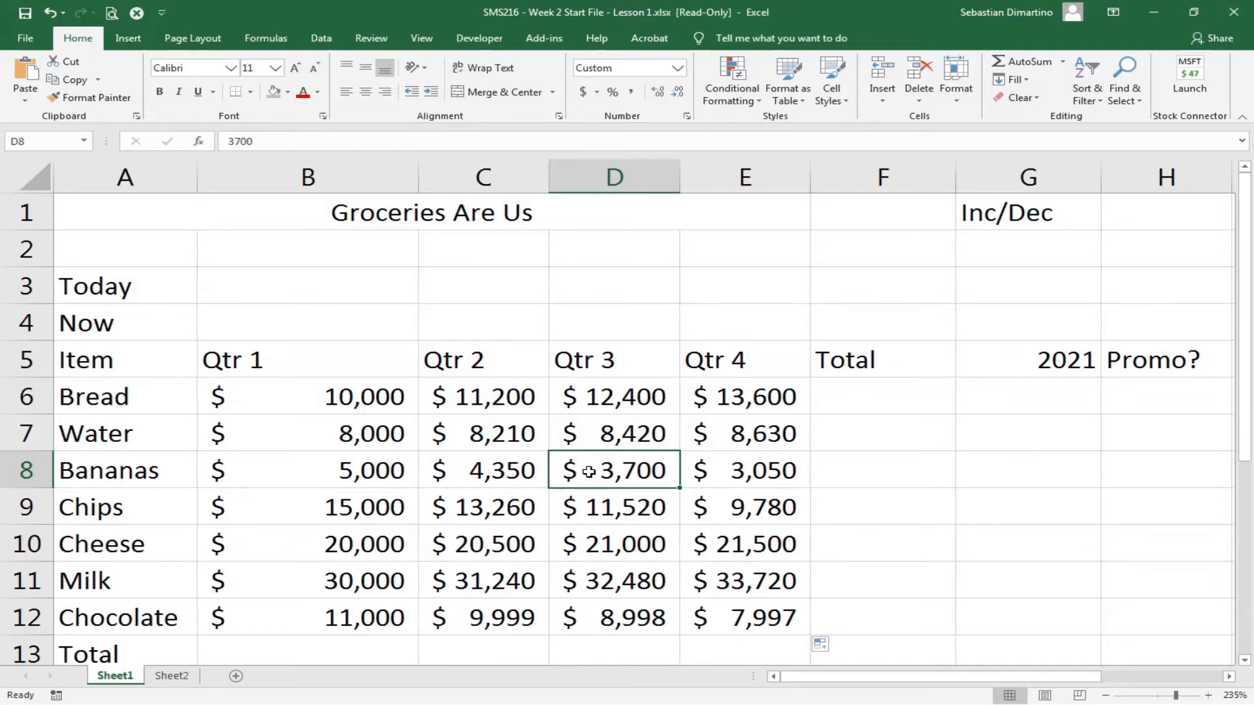
scroll(658, 504, "down", 2)
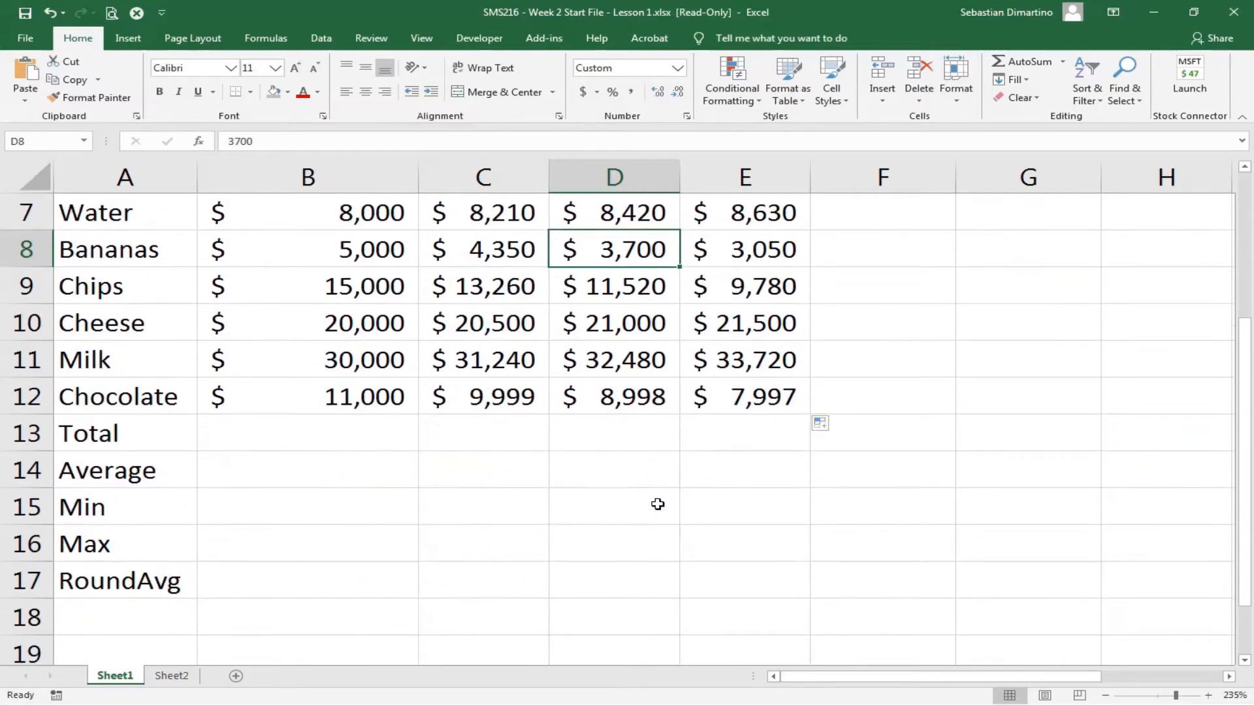
scroll(652, 499, "up", 1)
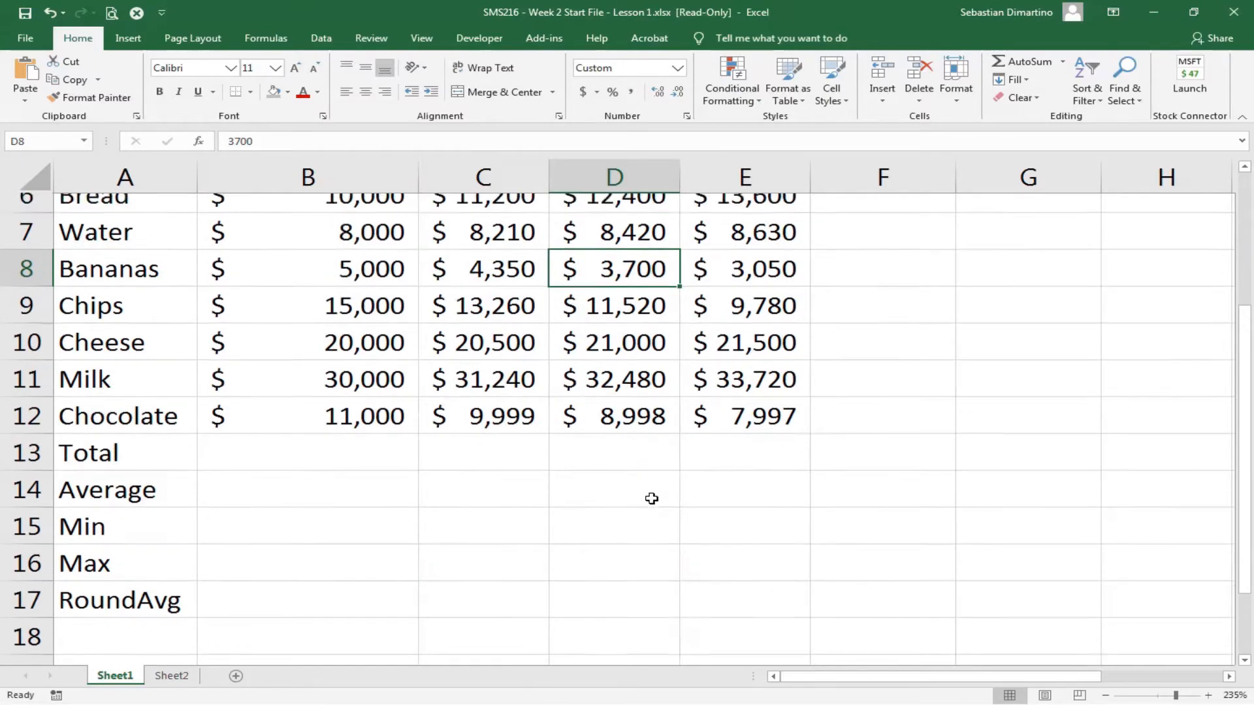
scroll(651, 499, "up", 2)
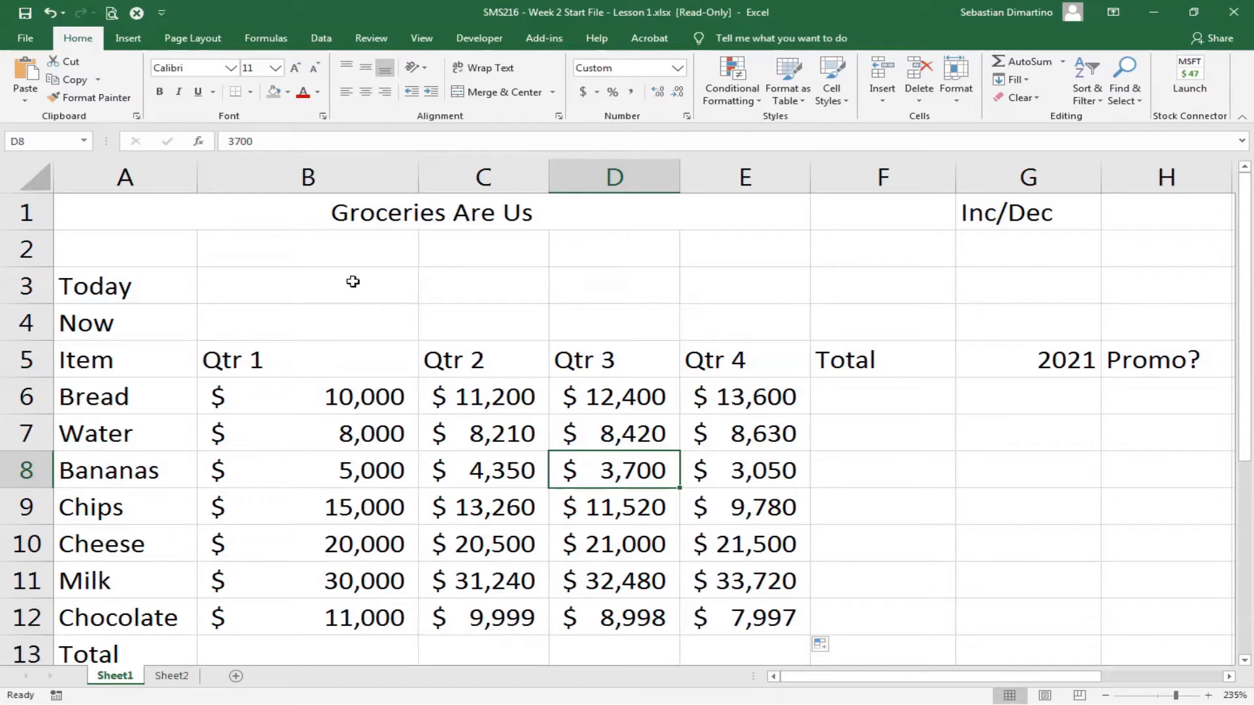
Step: Enter the current date beside the Today label in B3 with the formula =today()
left_click(317, 283)
left_click(270, 325)
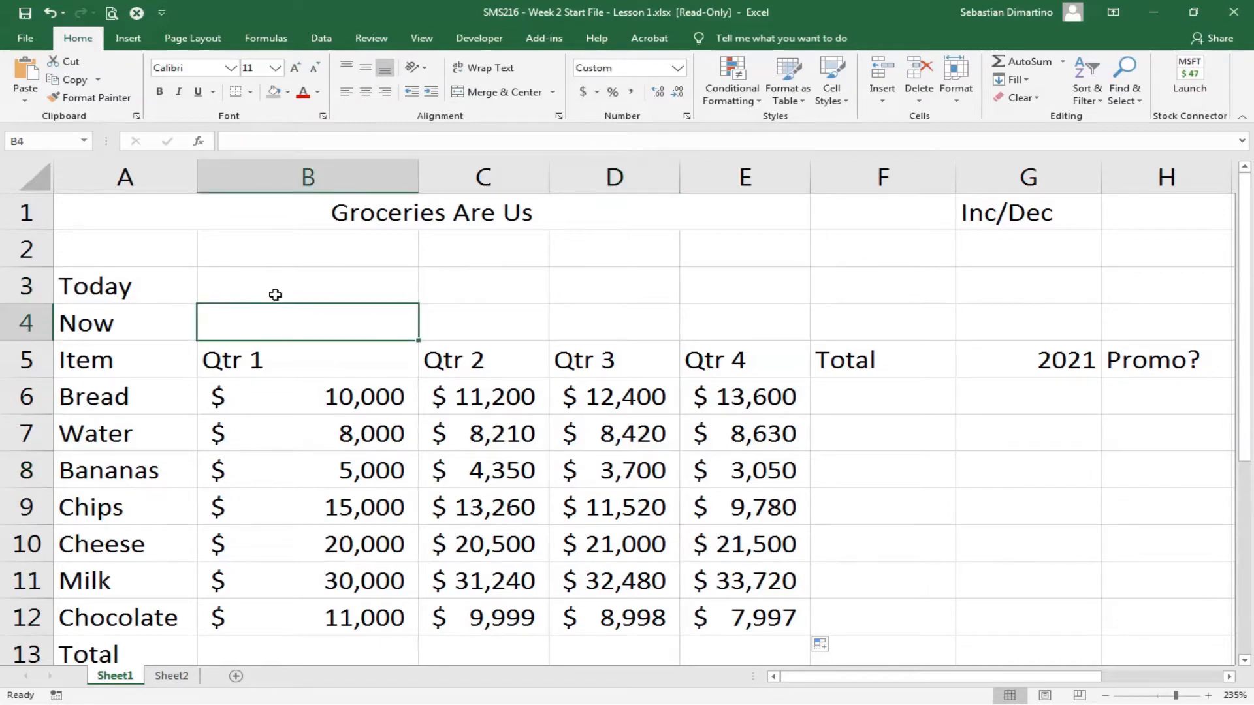
left_click(275, 294)
left_click(275, 324)
left_click(269, 291)
left_click(282, 322)
left_click(277, 292)
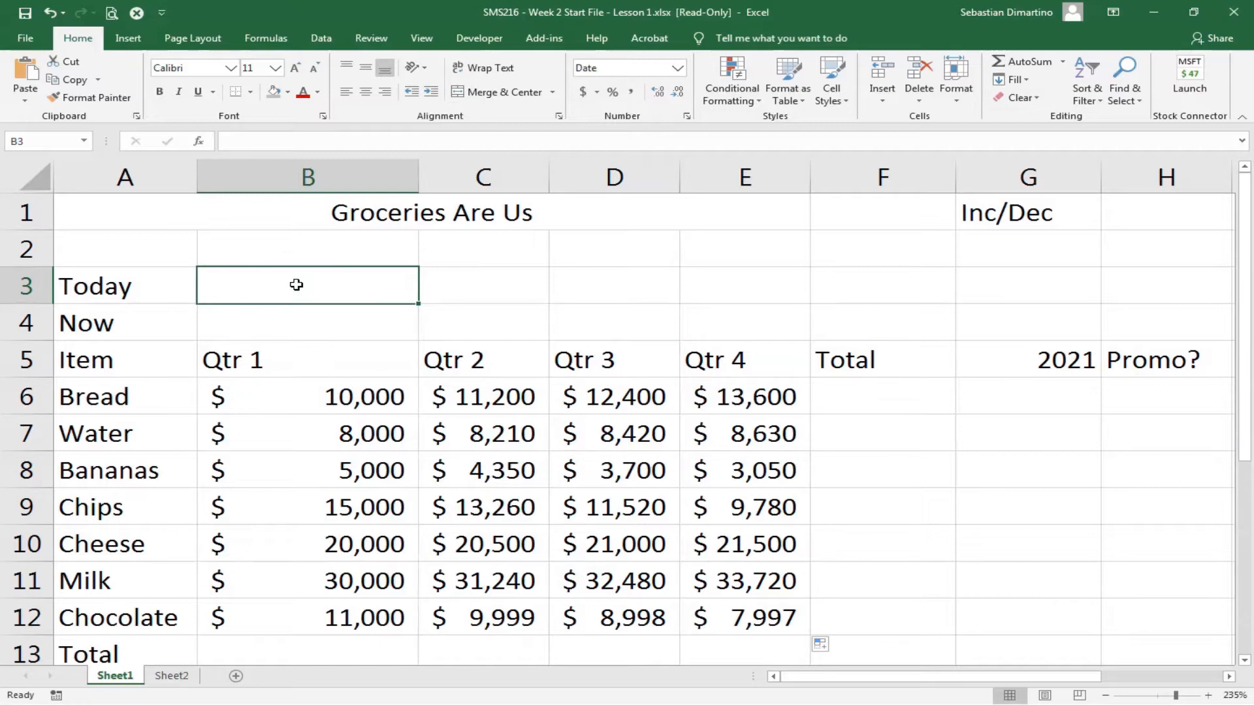
type("=")
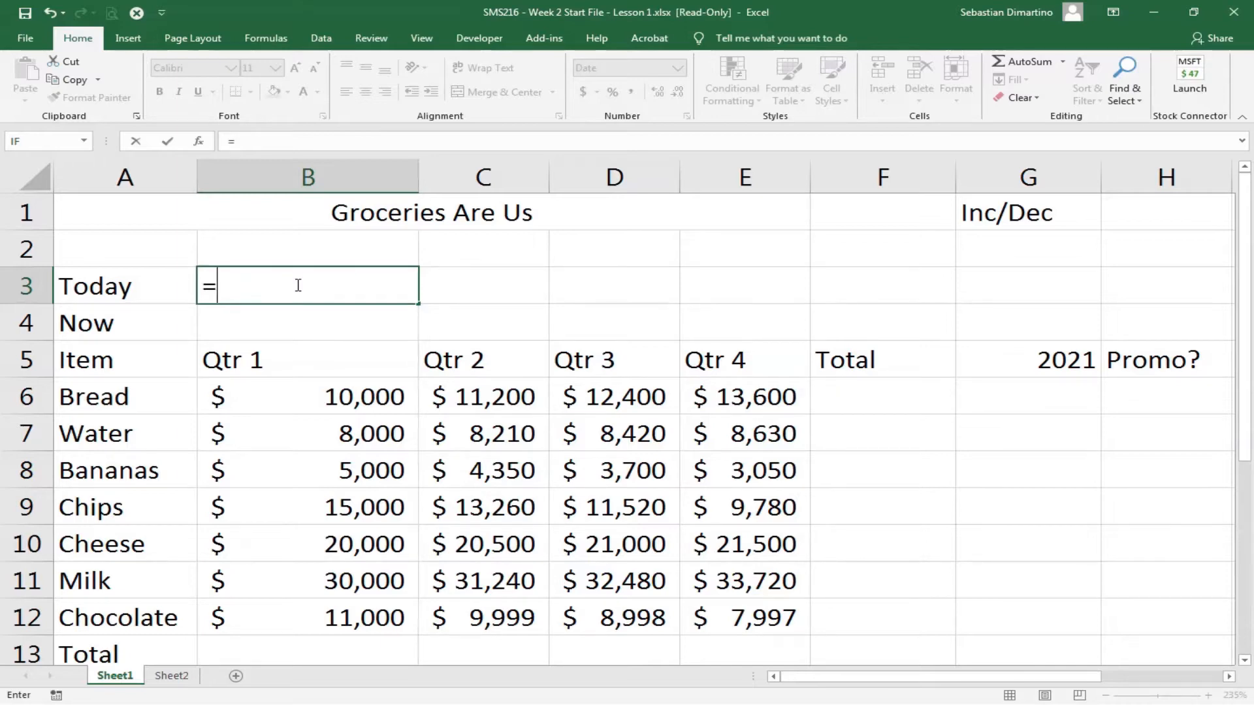
type("today")
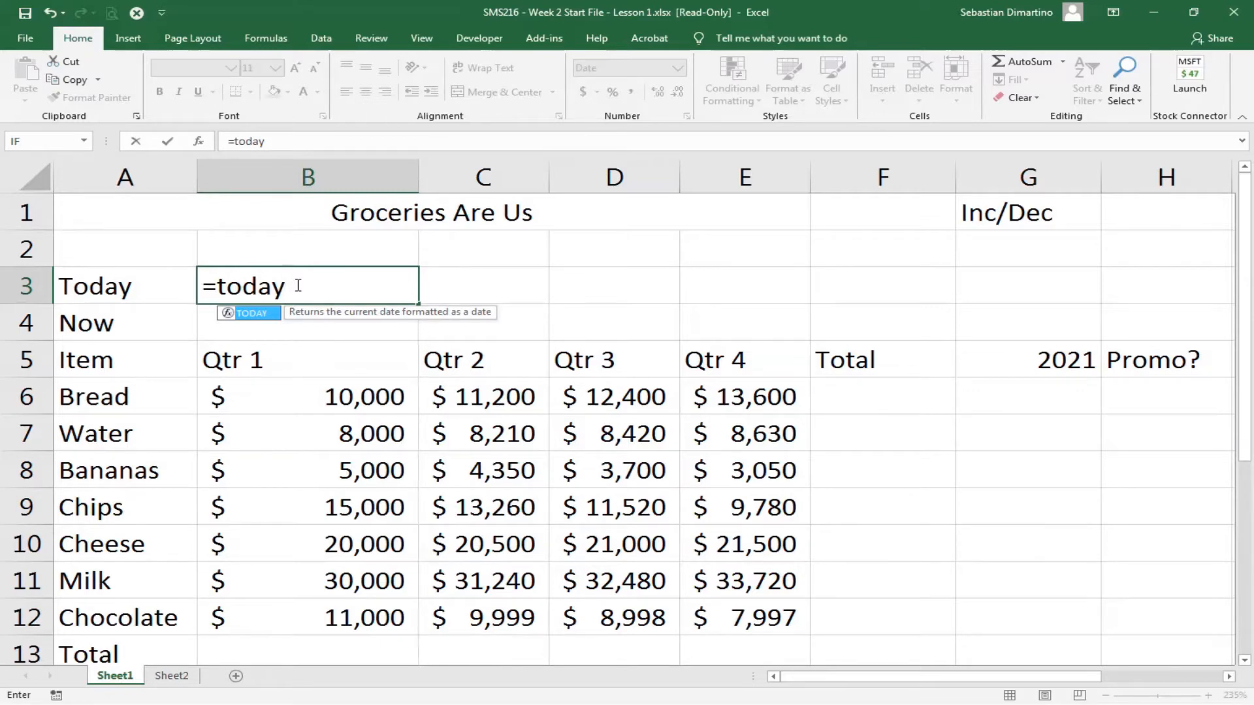
type("(")
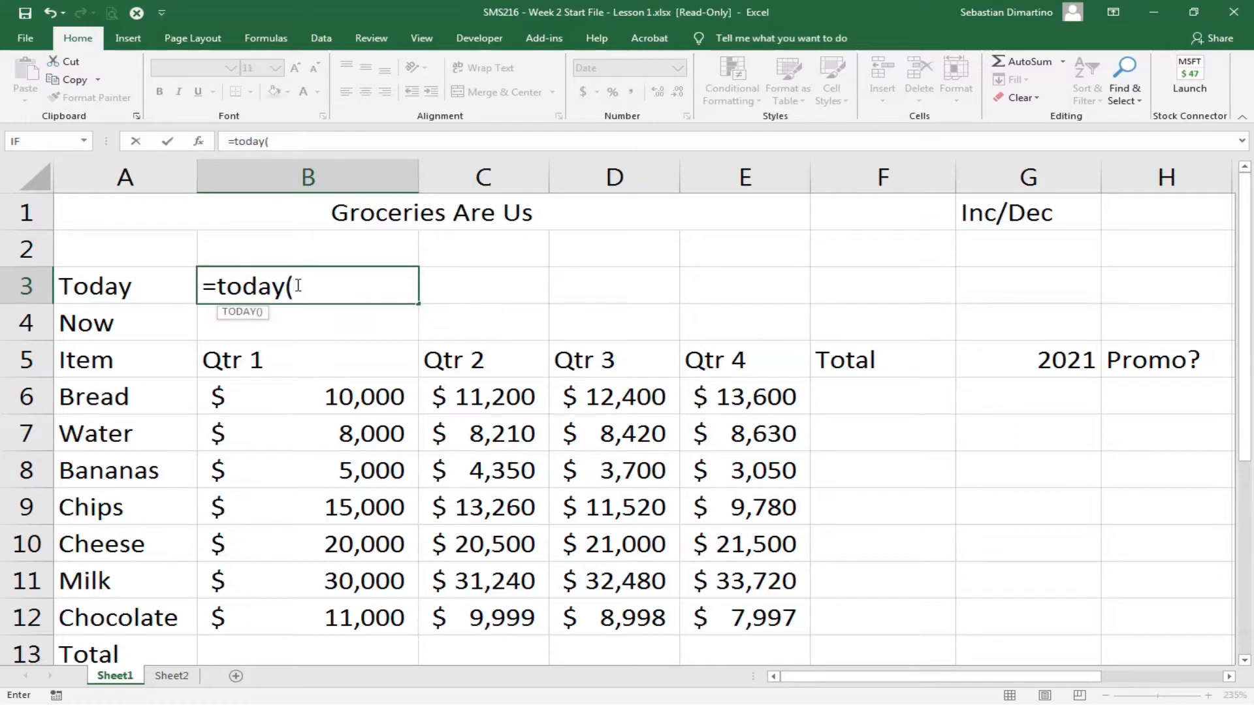
type(")")
key("Return")
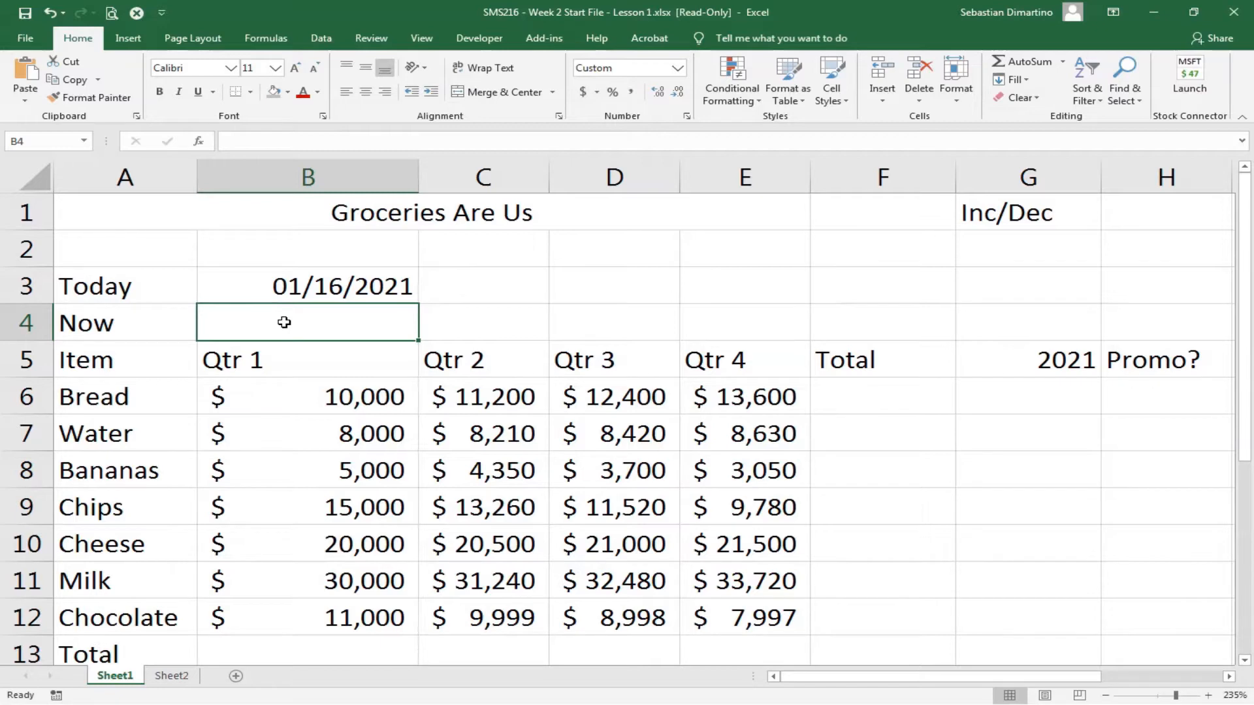
Step: Enter the current date and time beside the Now label in B4 with the formula =now()
type("=")
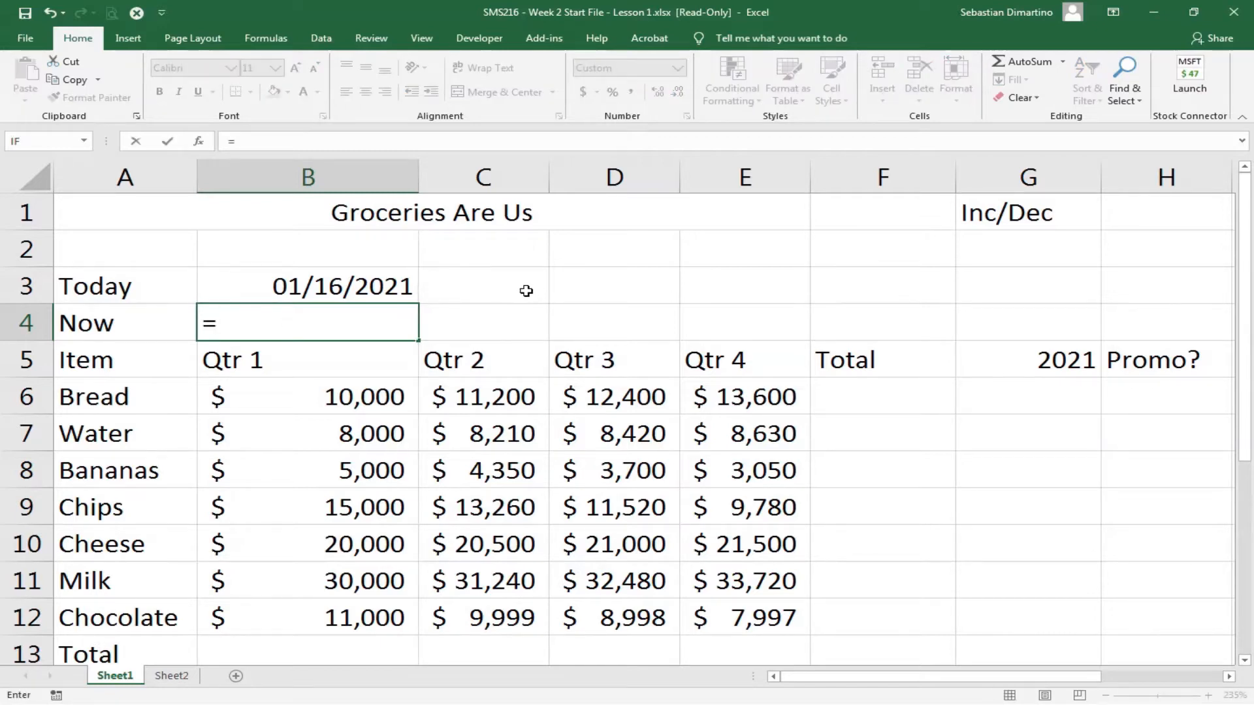
type("now")
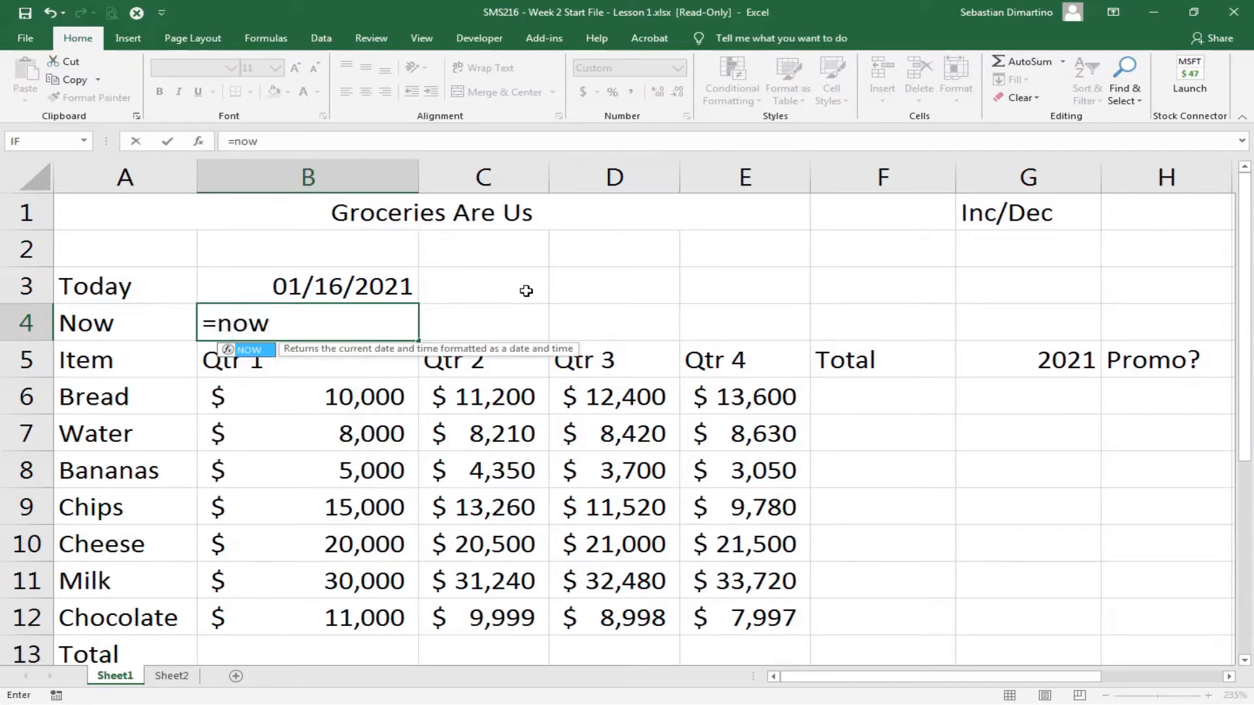
type("(")
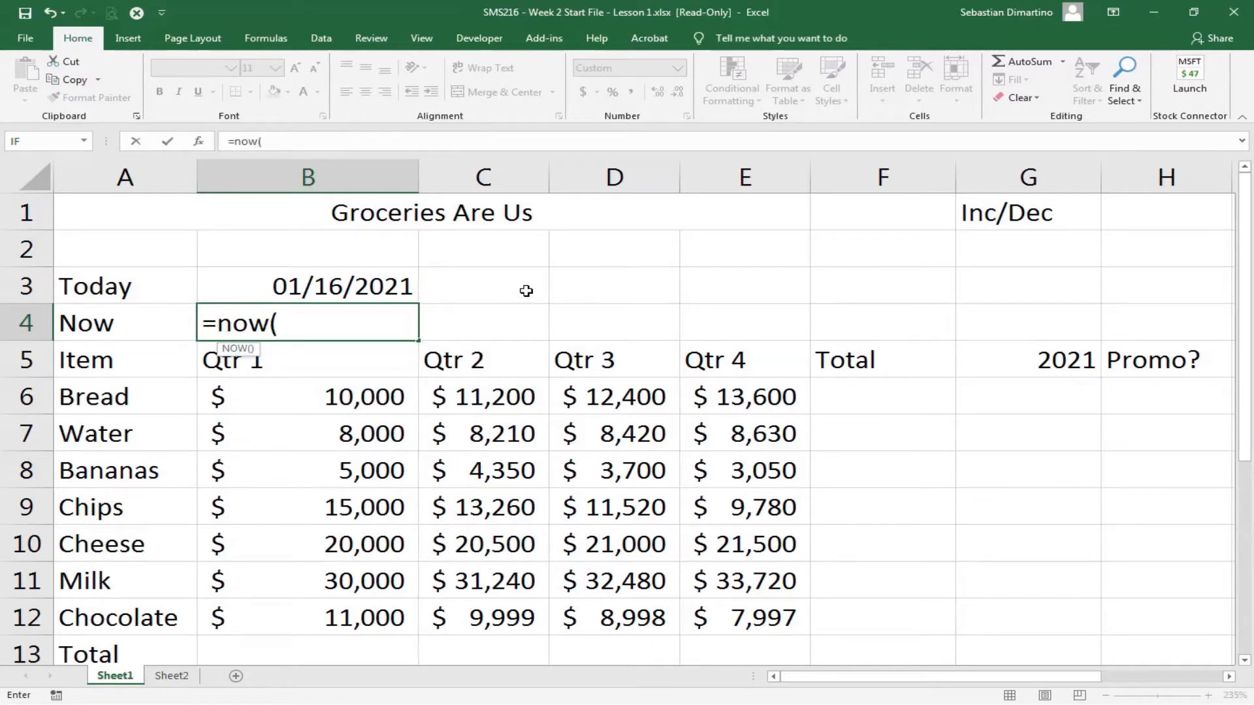
type(")")
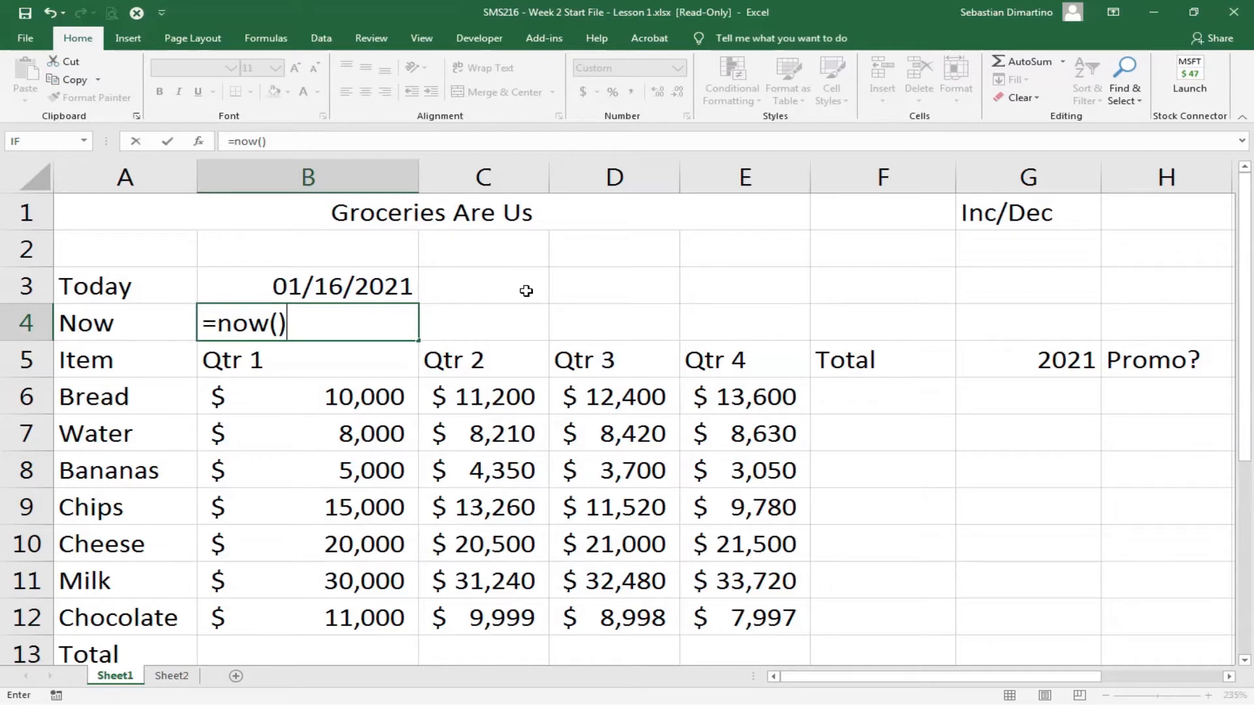
key("Return")
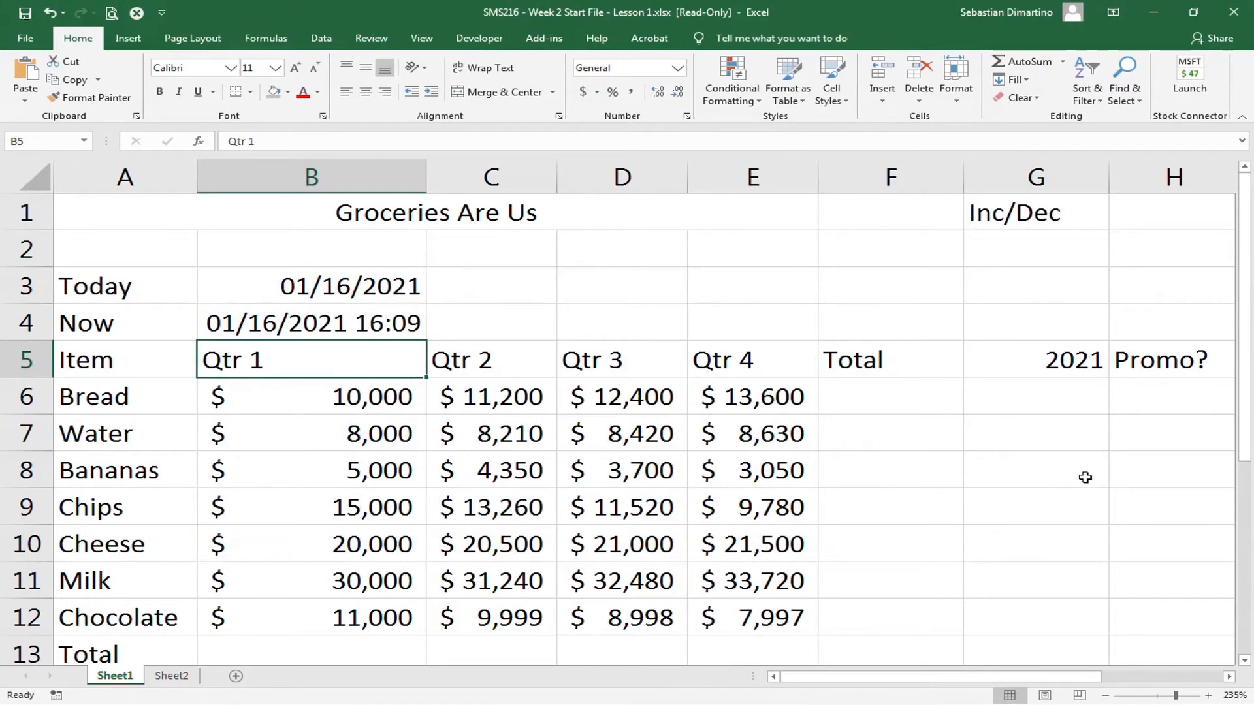
left_click(1086, 477)
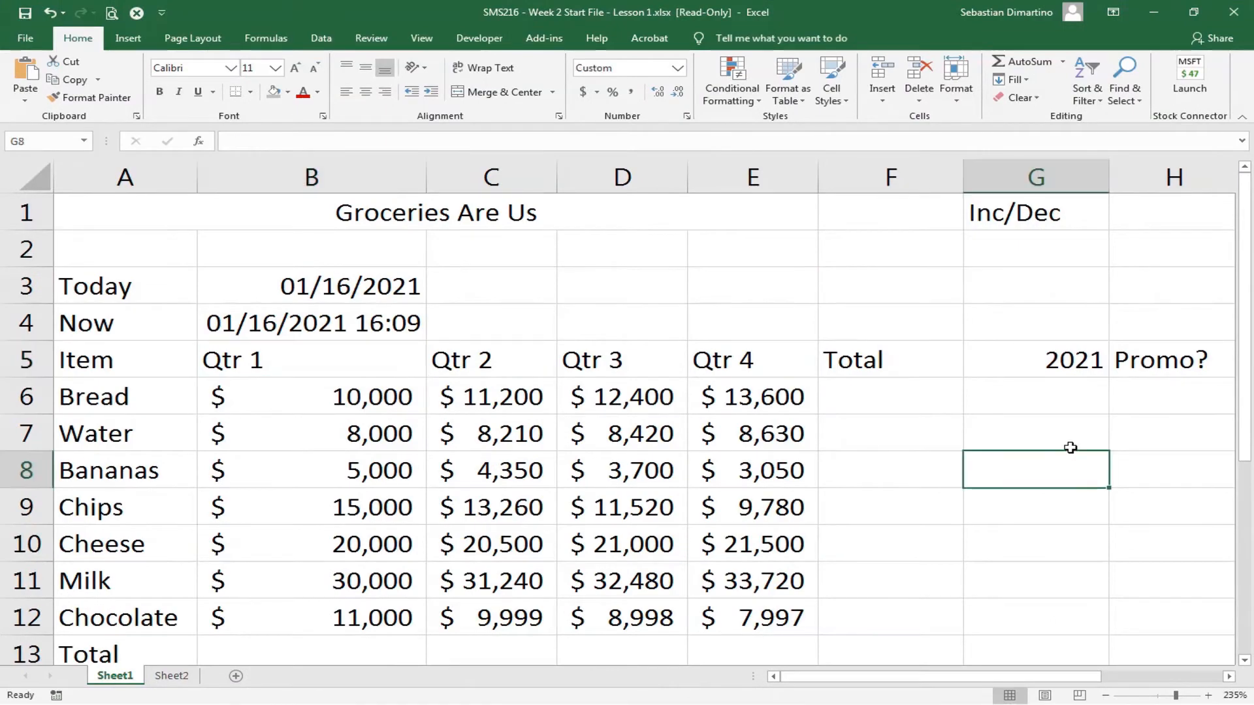
scroll(1072, 447, "down", 2)
scroll(1071, 451, "up", 1)
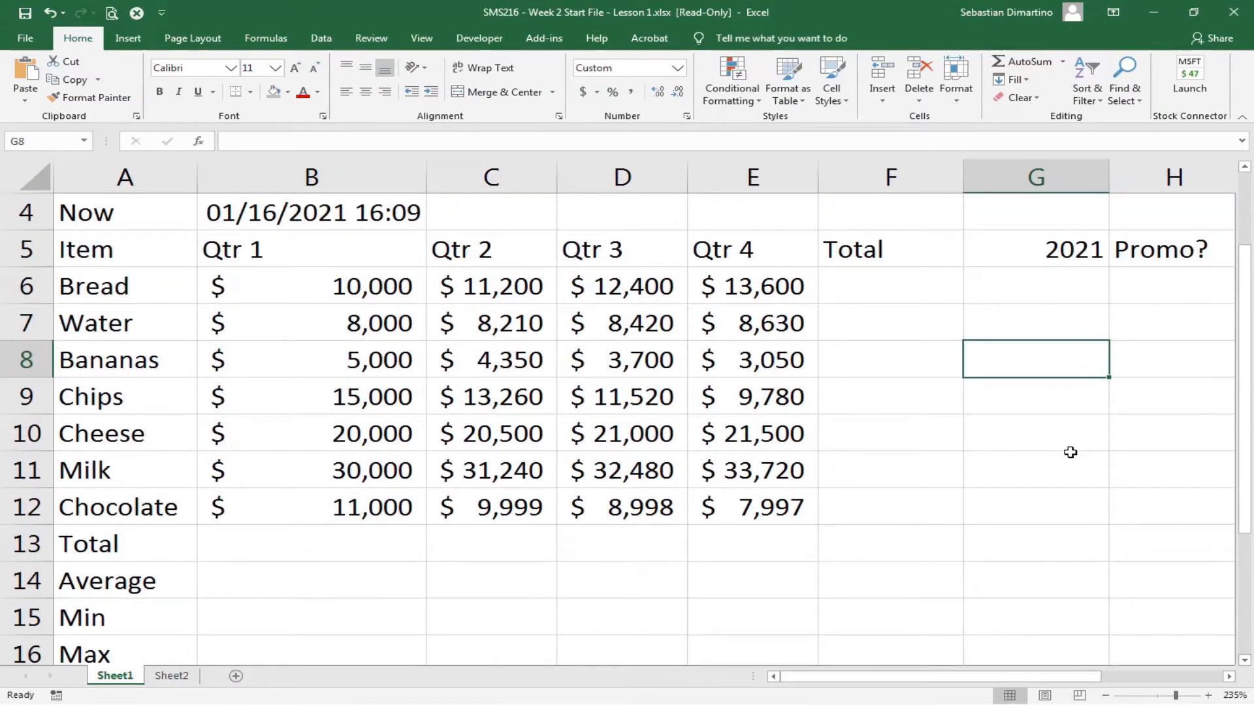
scroll(1070, 453, "down", 1)
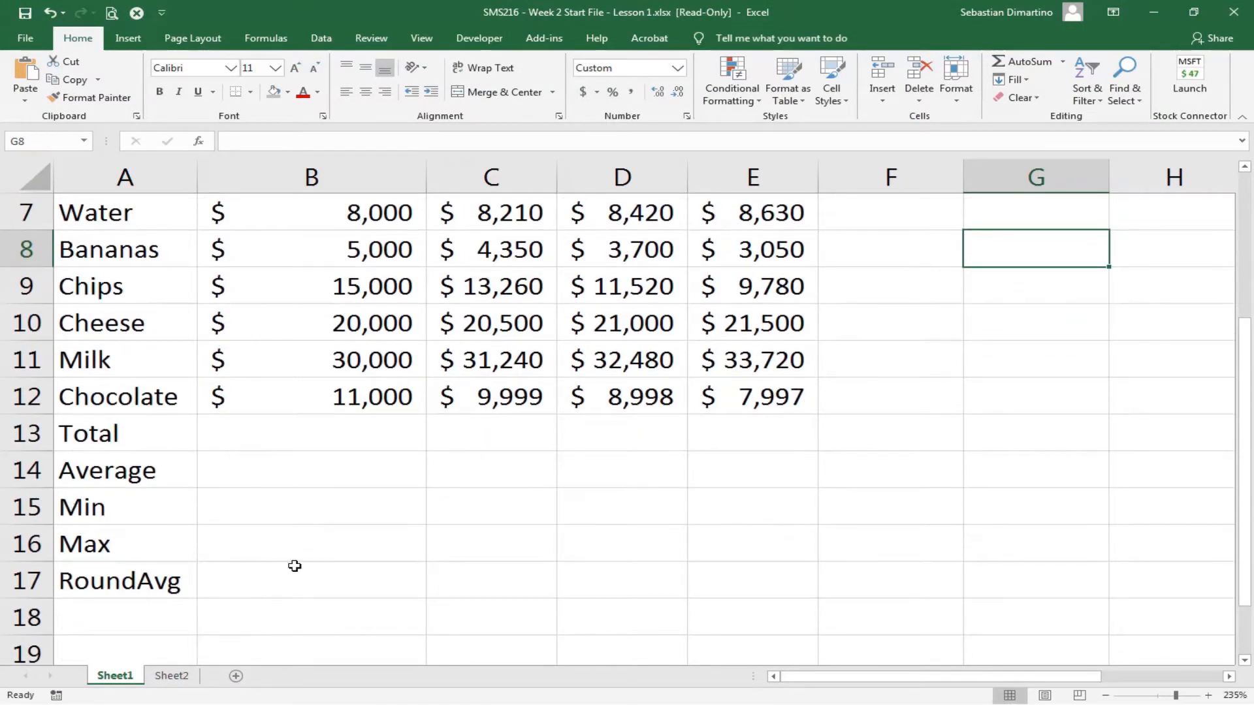
scroll(688, 503, "up", 1)
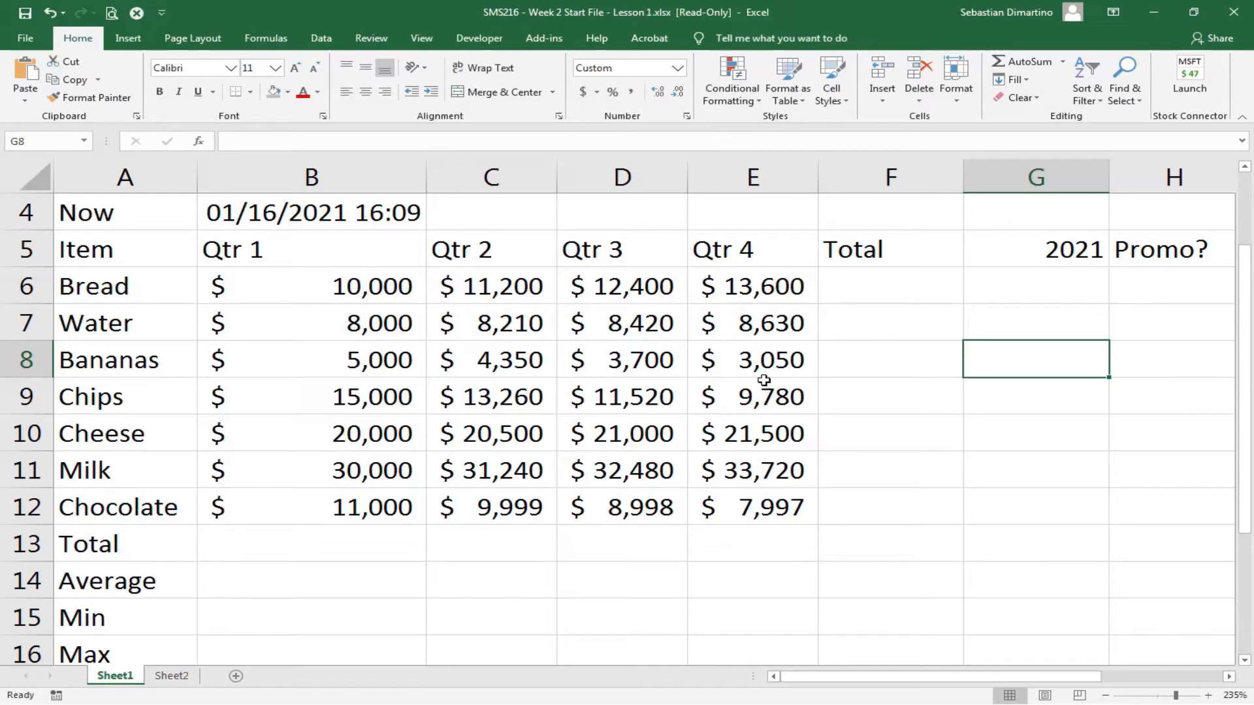
Step: Total Bread's four quarters in F6 with AutoSum, using =SUM(B6:E6)
left_click(882, 281)
scroll(718, 477, "down", 1)
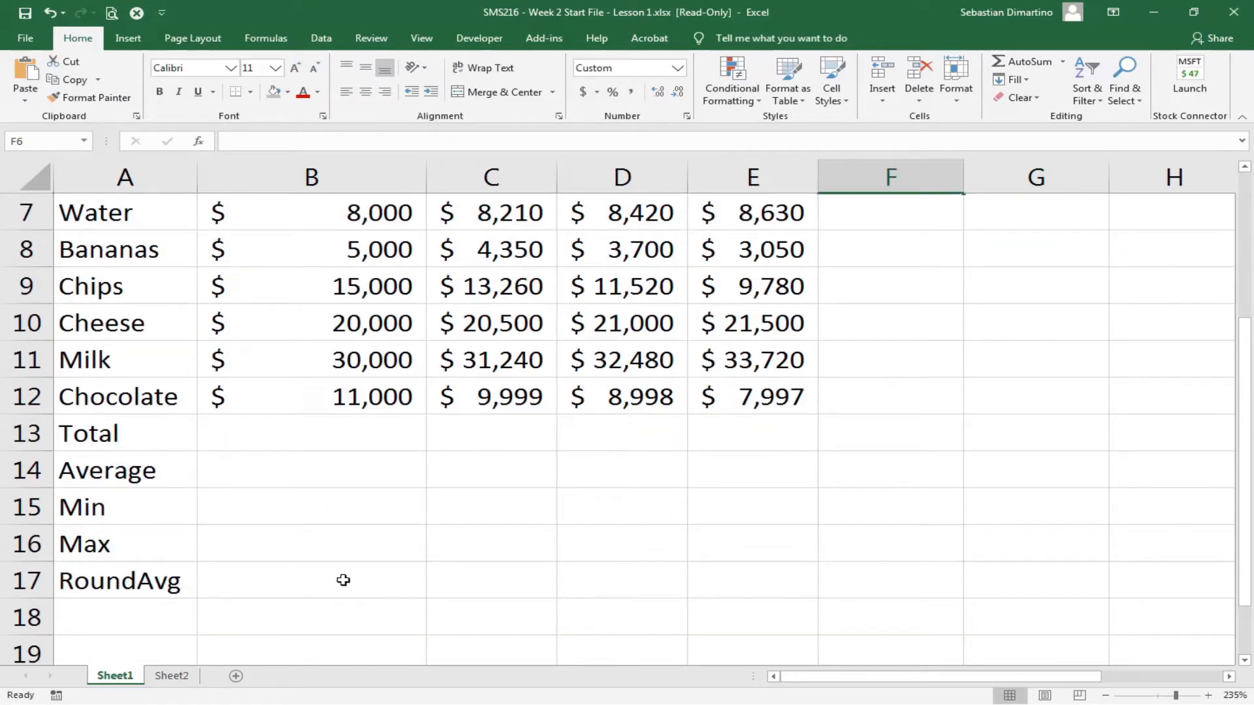
scroll(712, 529, "up", 2)
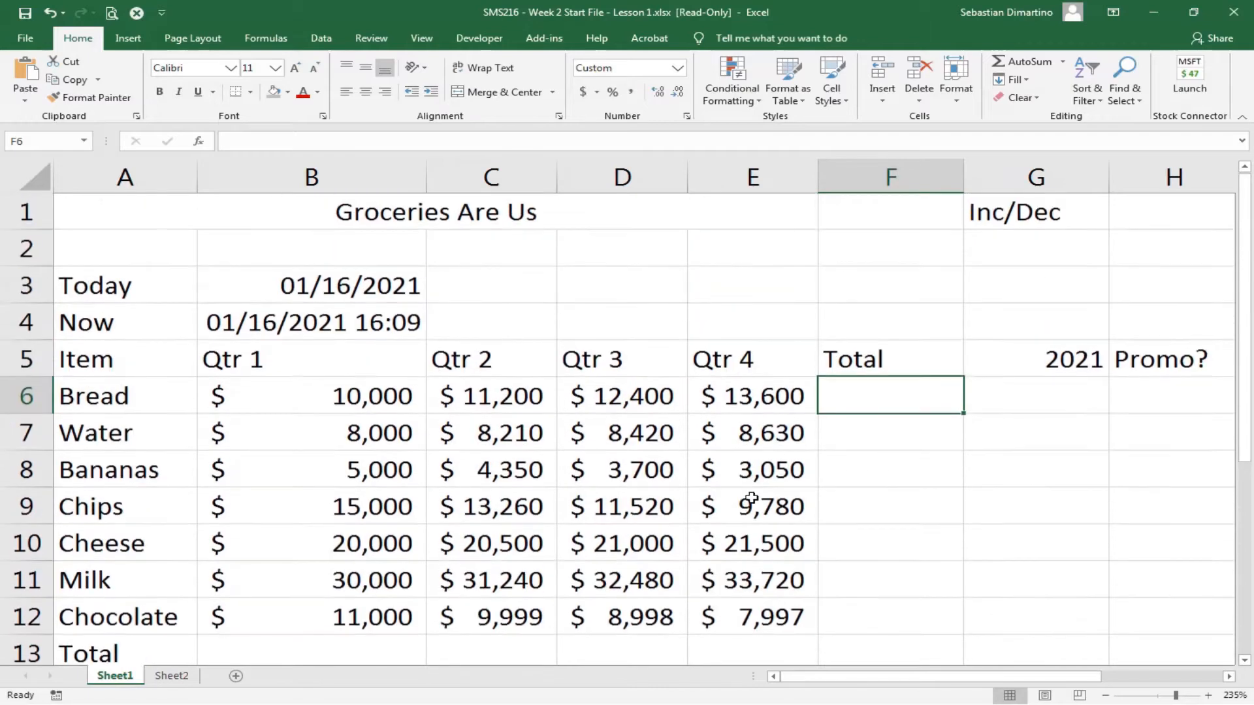
scroll(787, 457, "down", 2)
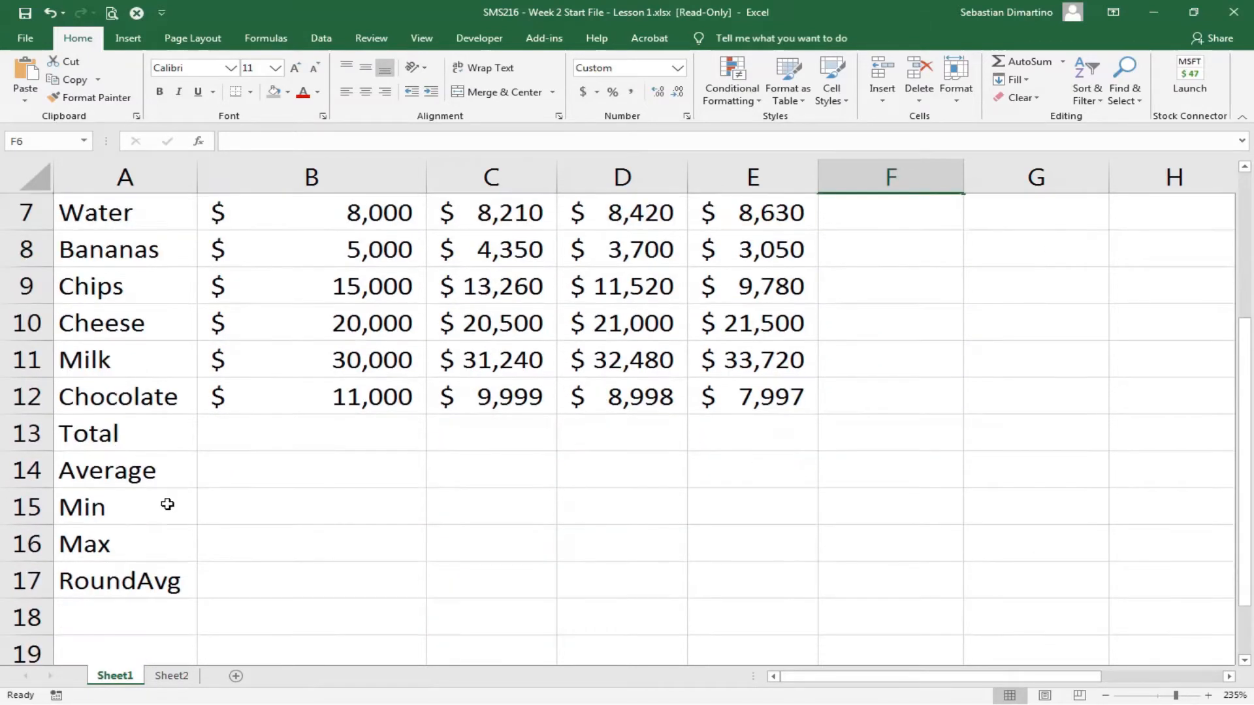
mouse_move(856, 679)
left_mouse_down()
mouse_move(1006, 664)
mouse_move(838, 669)
left_mouse_up()
scroll(708, 575, "up", 1)
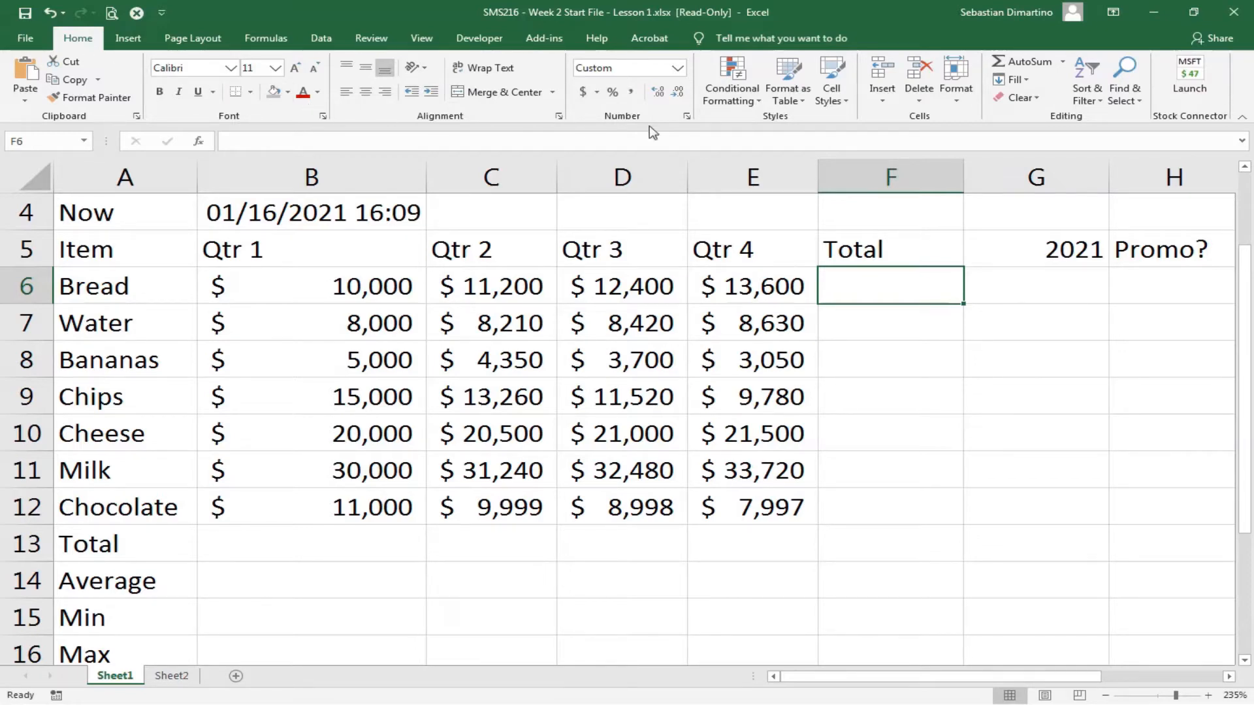
left_click(1034, 65)
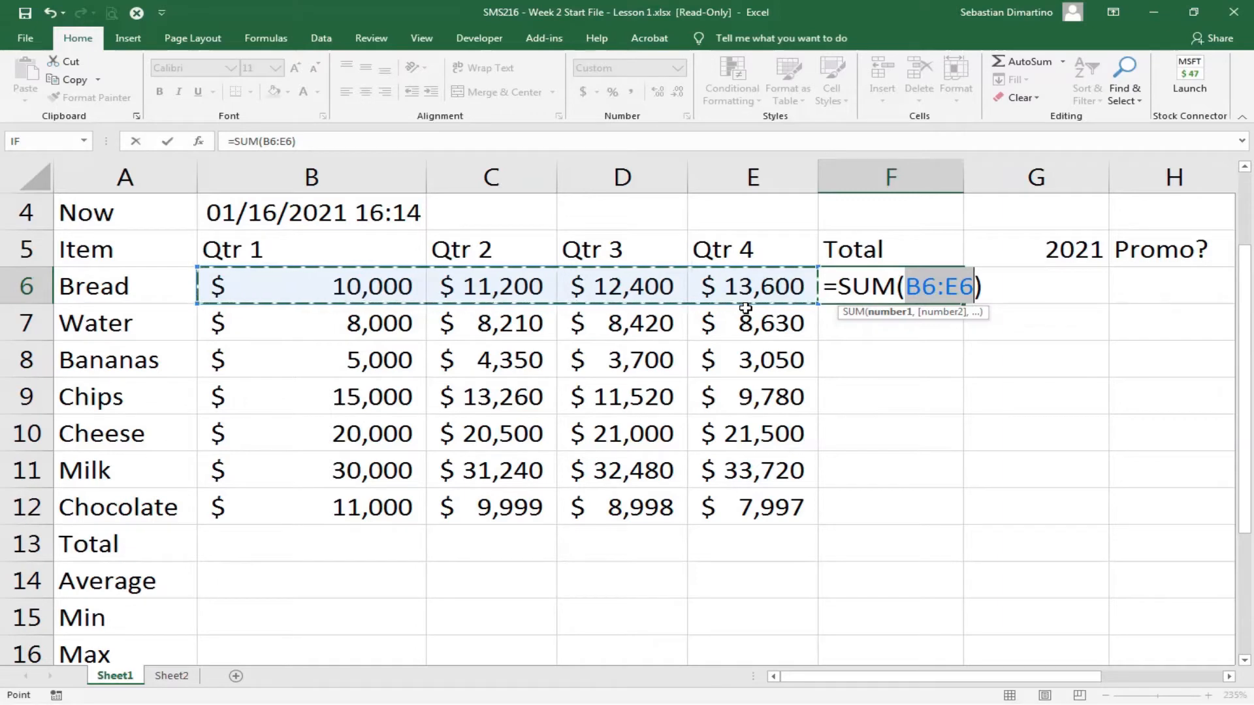
key("Return")
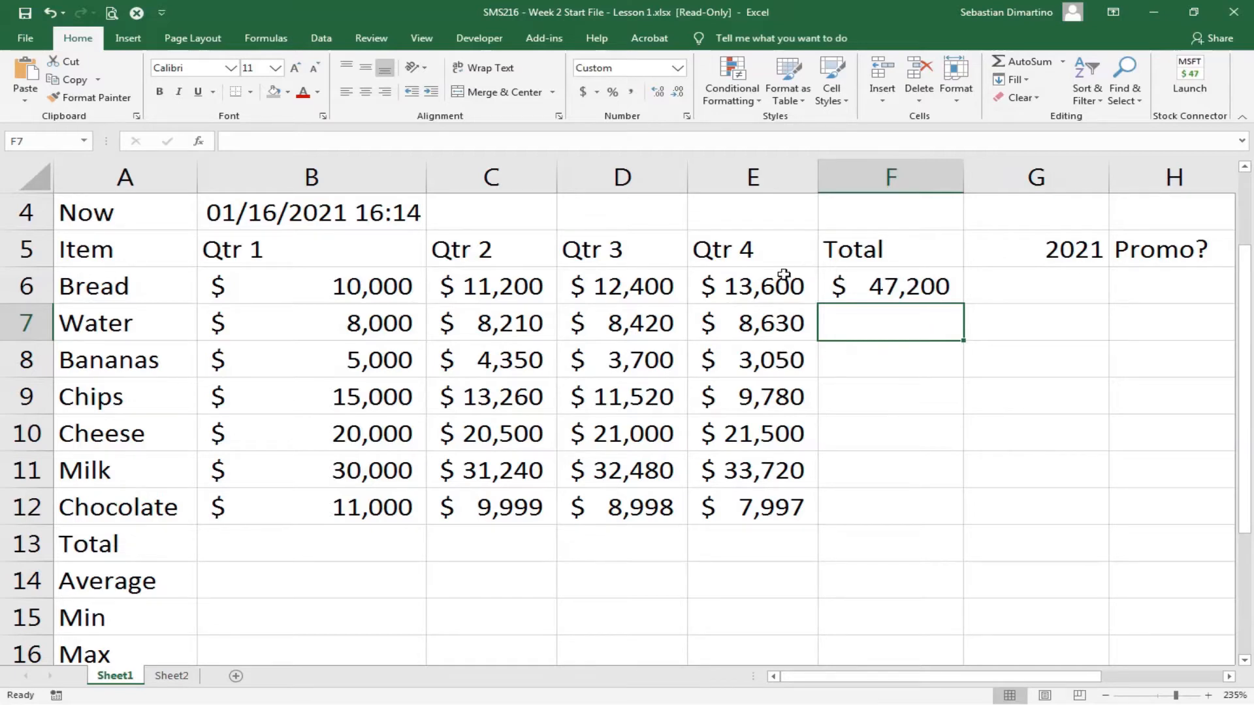
Step: Fill Bread's total formula from F6 down to F12 for the items Water to Chocolate
left_click(903, 288)
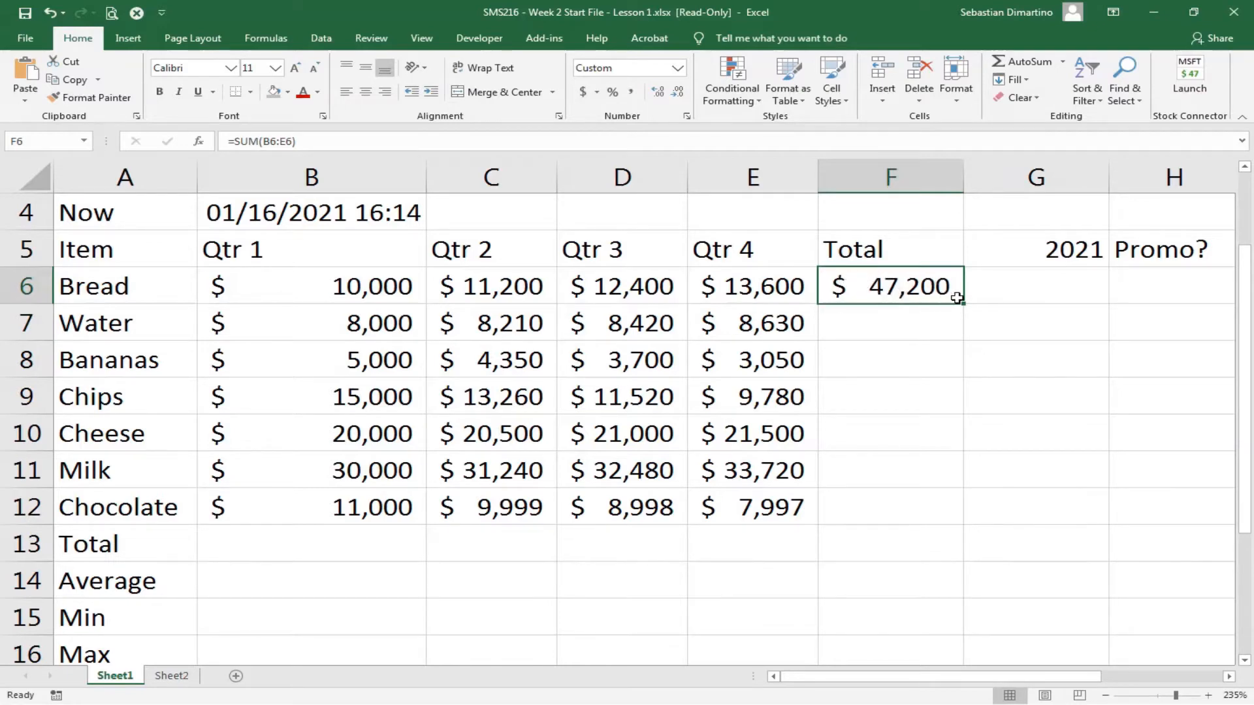
left_click_drag(965, 305, 970, 521)
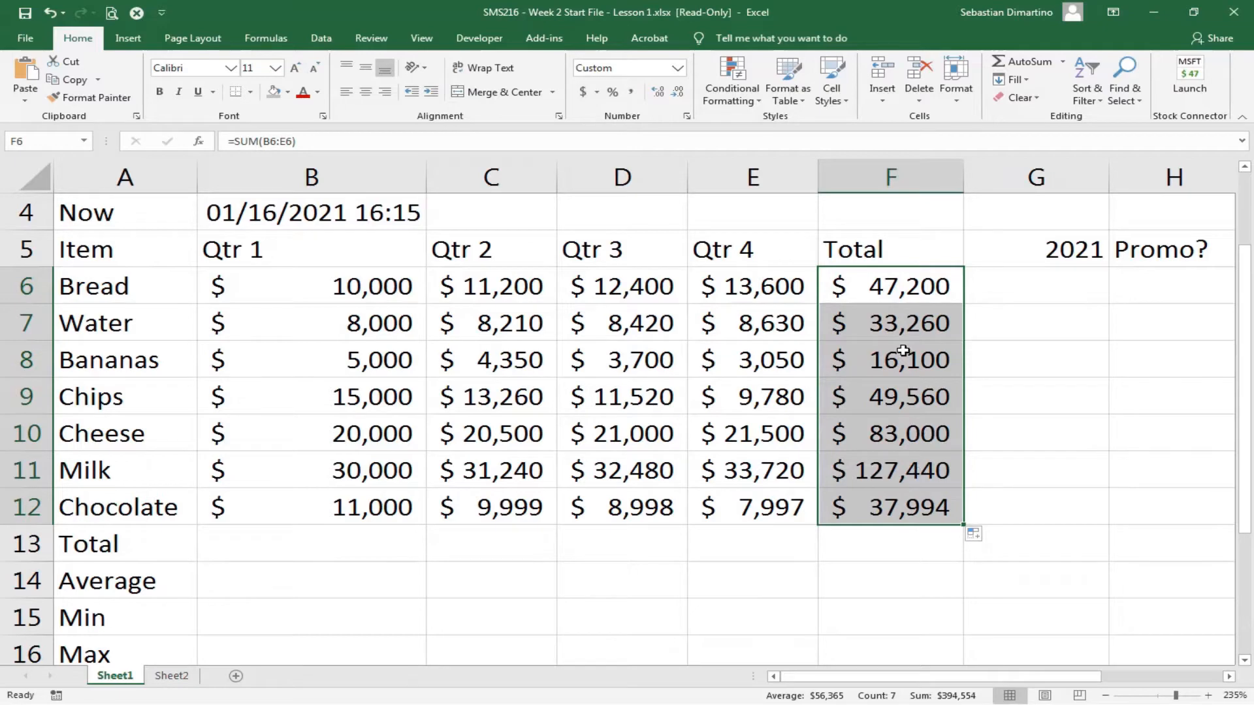
left_click(905, 287)
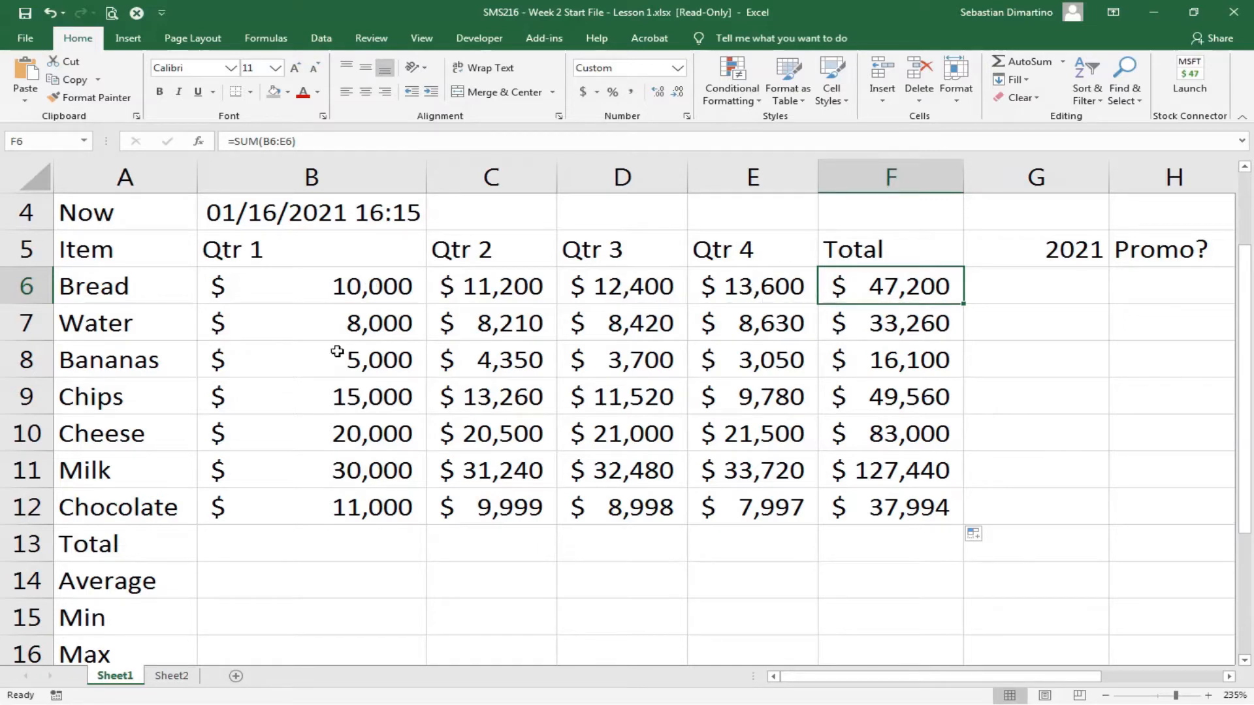
Step: Total the Qtr 1 column in B13 with AutoSum, =SUM(B6:B12), and fill the formula across to F13
left_click(271, 549)
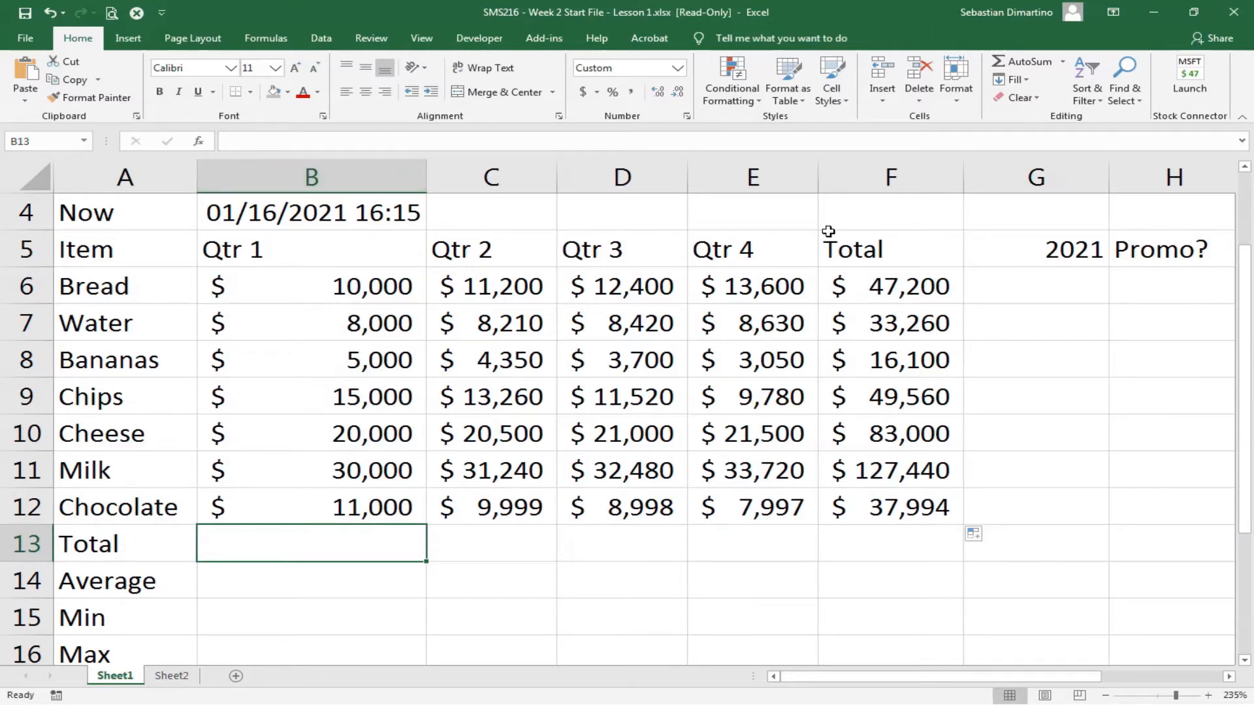
left_click(1037, 65)
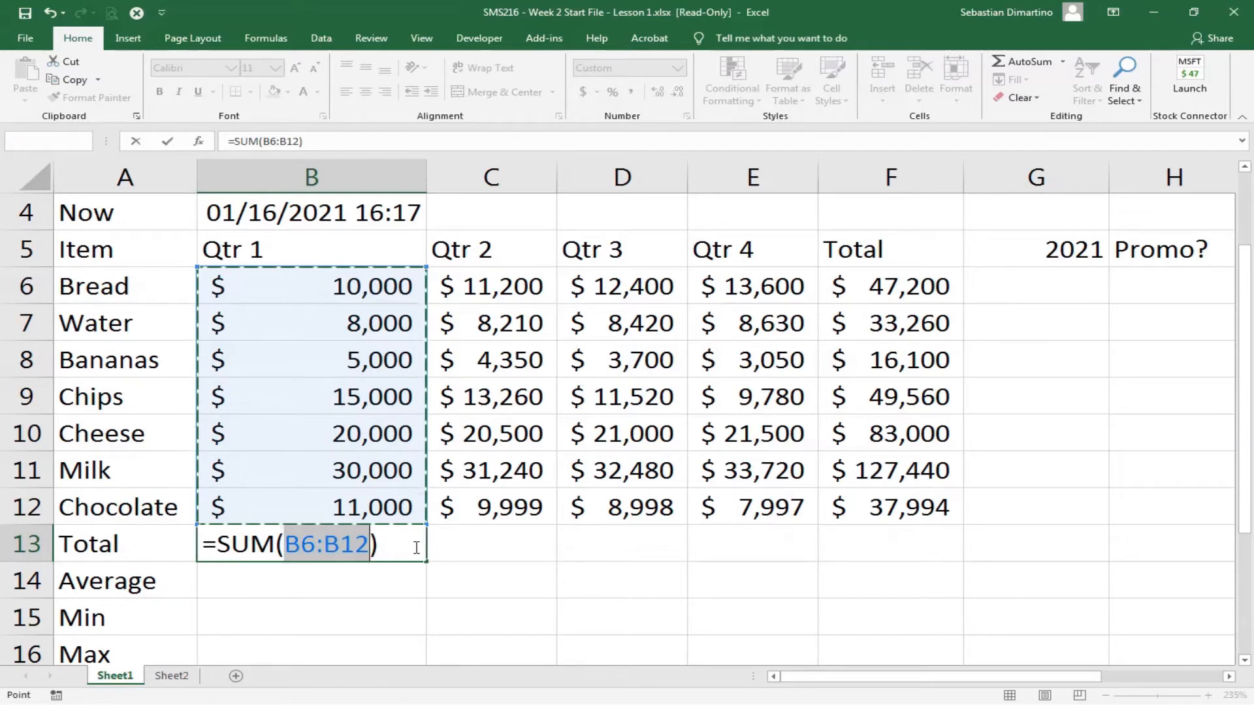
key("Return")
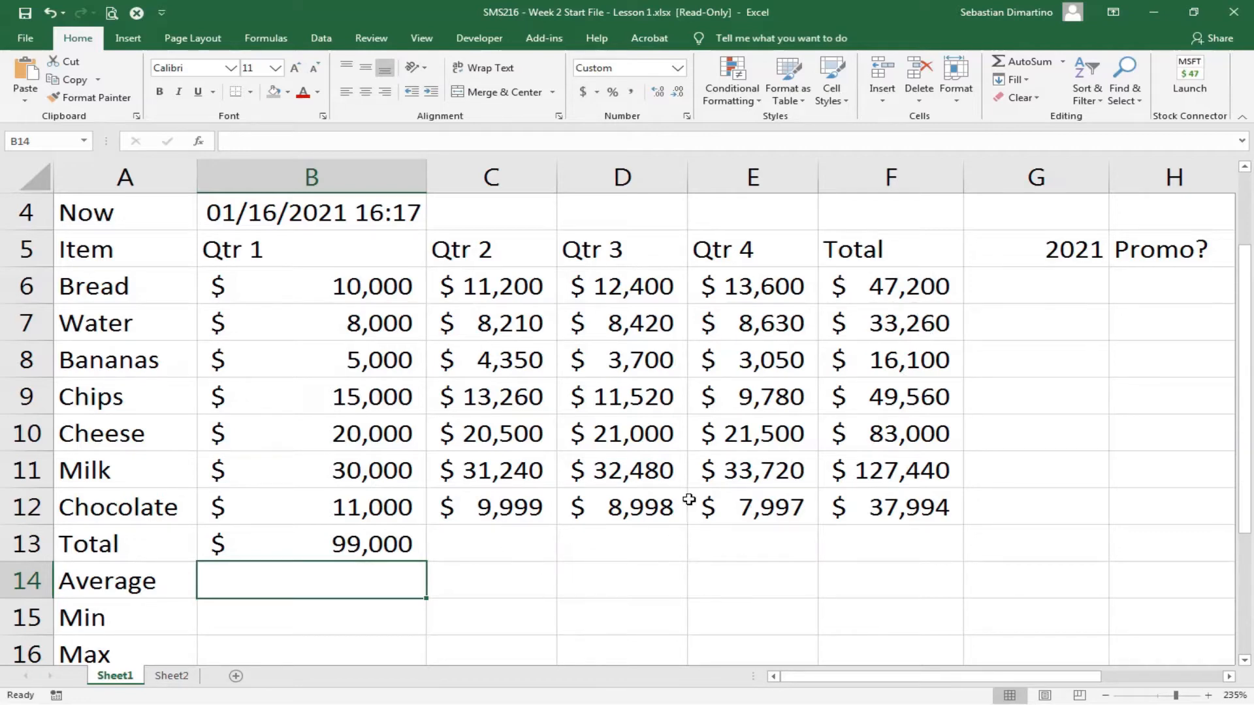
left_click(383, 540)
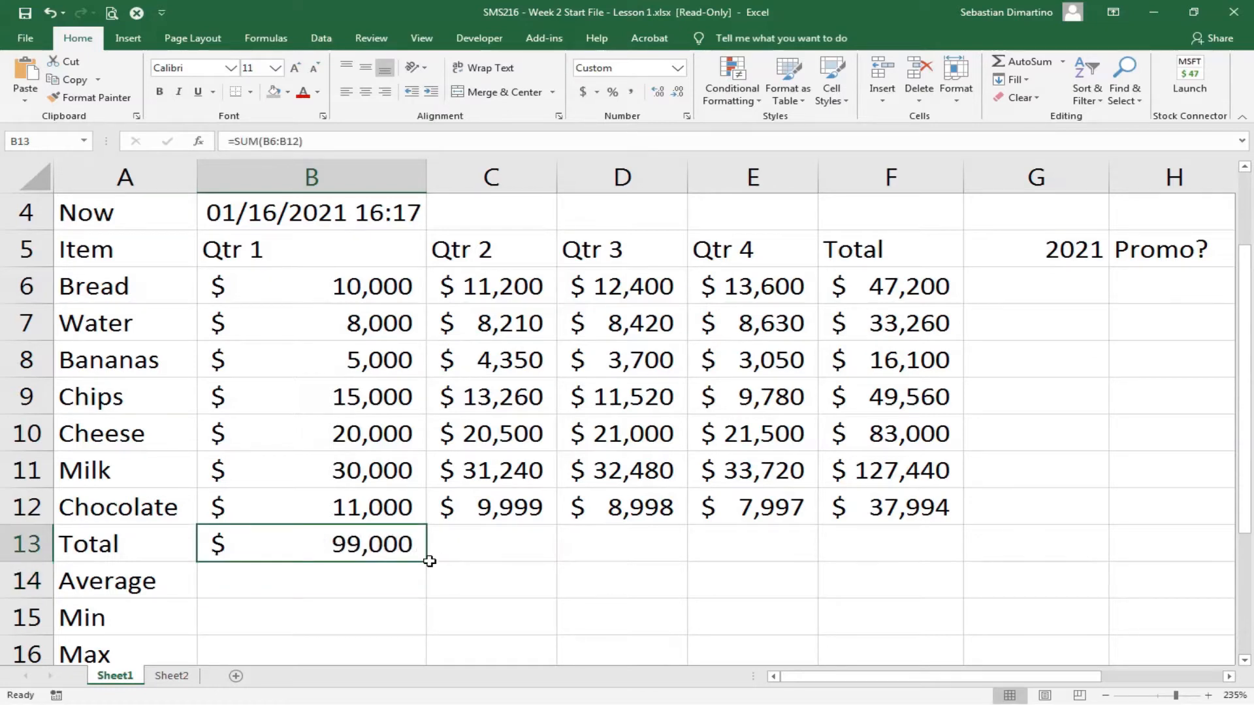
left_click_drag(430, 562, 945, 569)
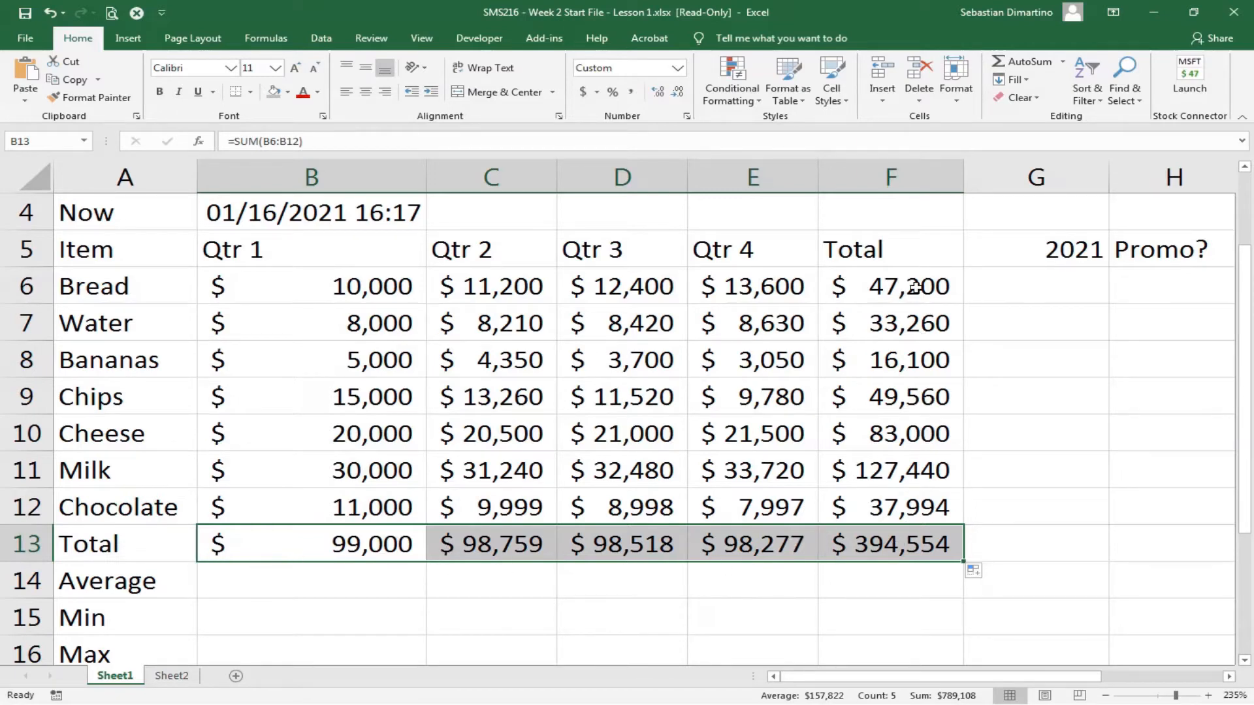
Step: Average the Qtr 1 figures for Bread to Chocolate in B14 with the formula =AVERAGE(B6:B12), leaving out the Total row
left_click(255, 577)
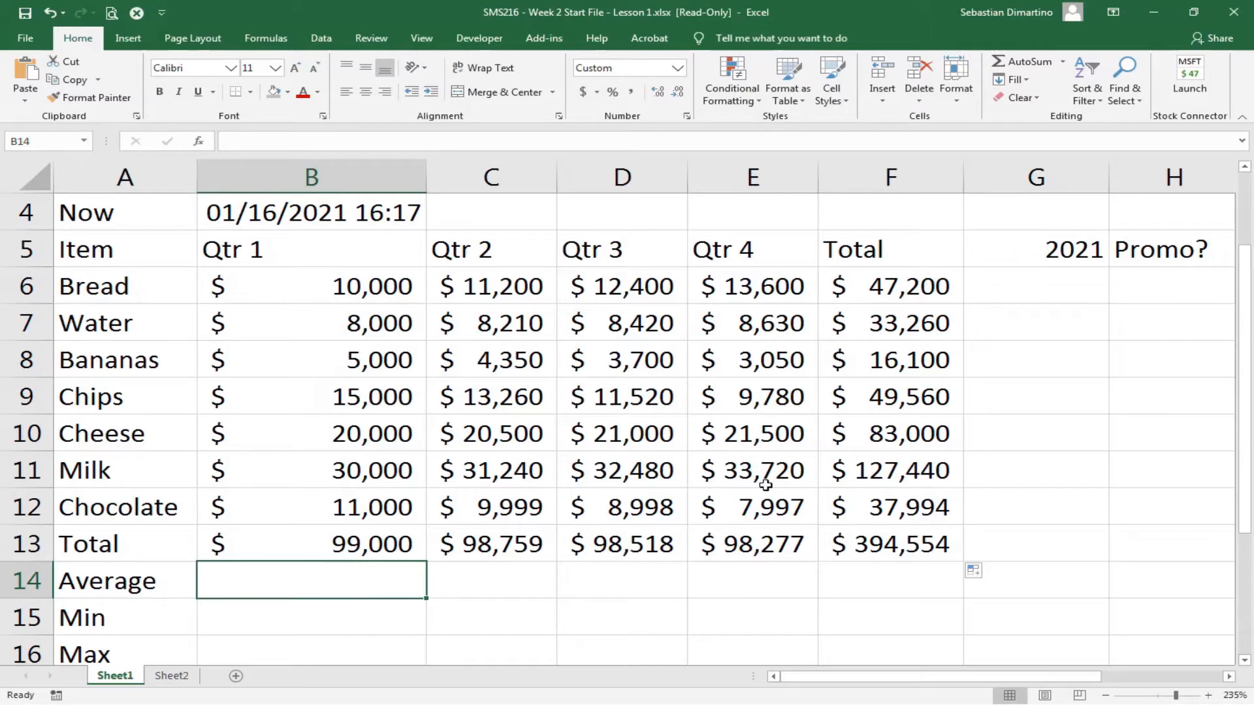
left_click(1064, 64)
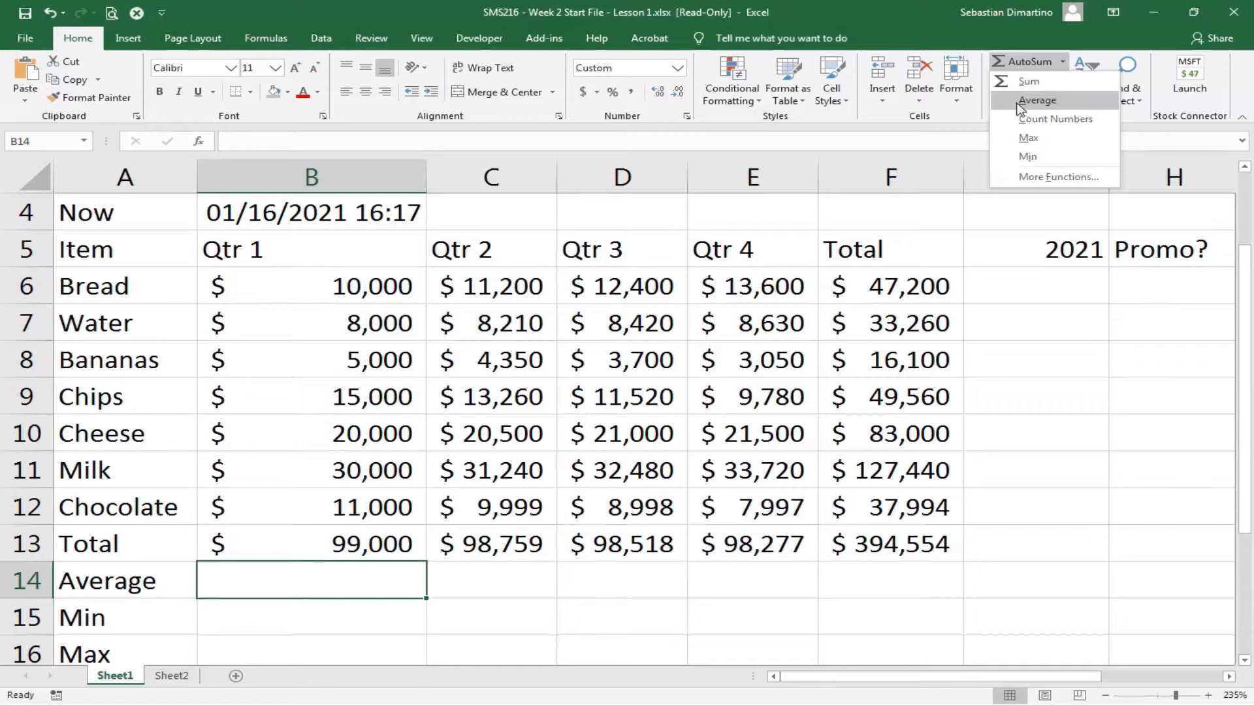
left_click(1057, 101)
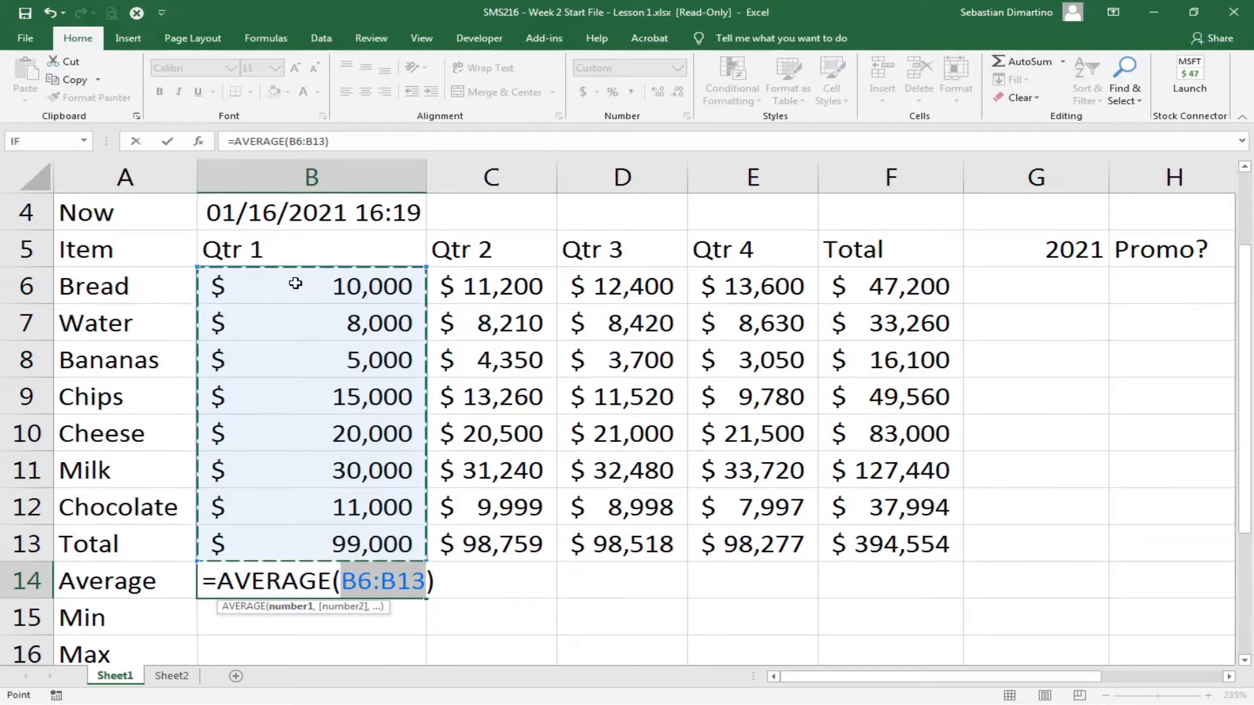
left_click_drag(295, 283, 310, 510)
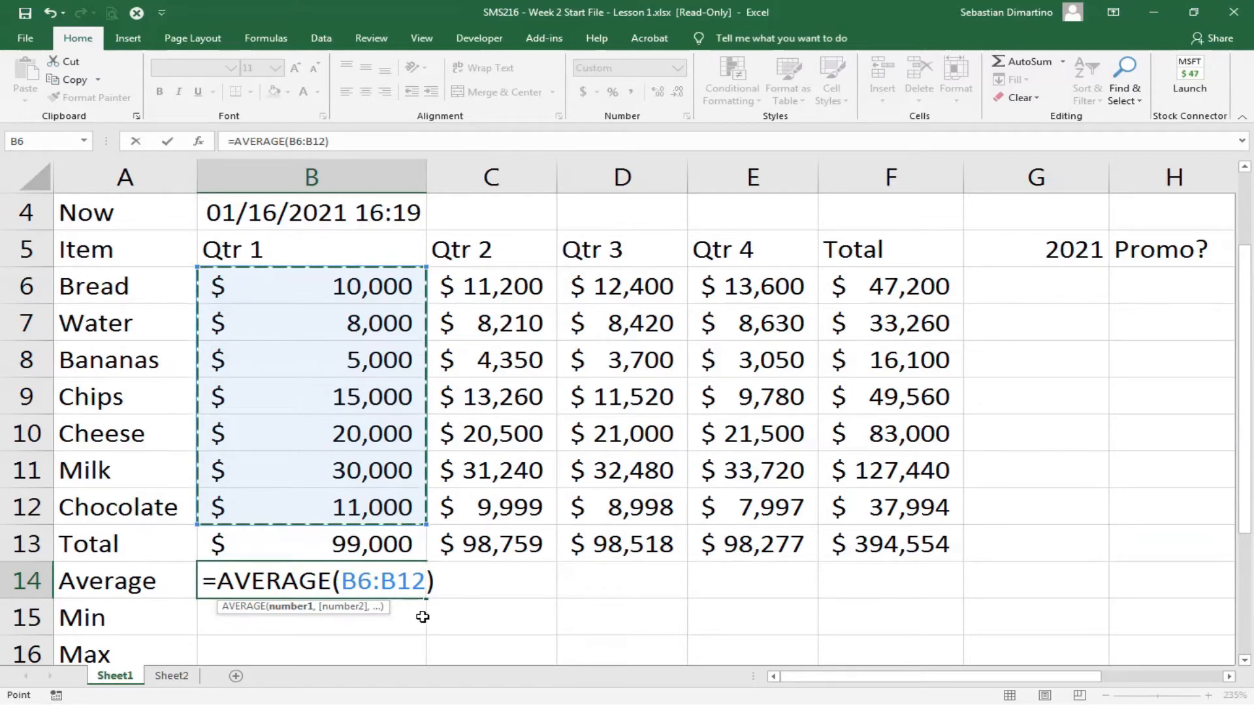
key("Return")
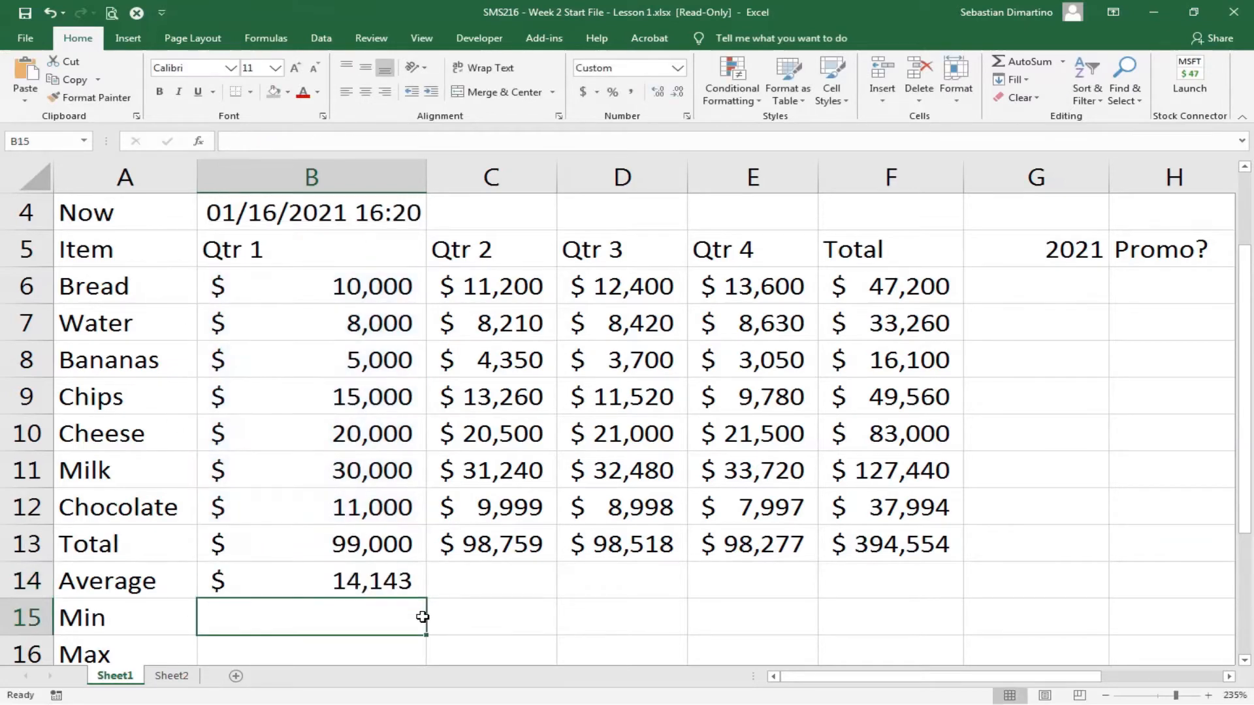
scroll(422, 617, "down", 2)
scroll(421, 614, "up", 2)
left_click(409, 580)
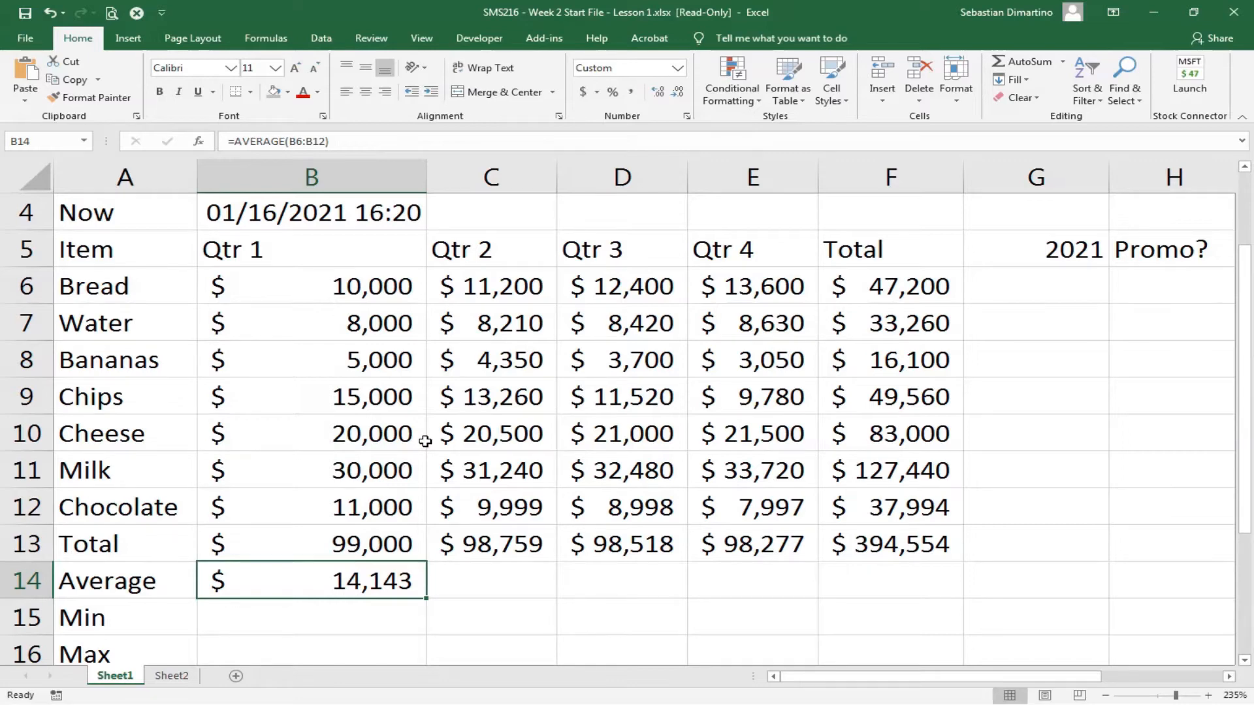
Step: Enter the minimum of the Qtr 1 item figures in B15 with the formula =MIN(B6:B12)
scroll(431, 463, "down", 1)
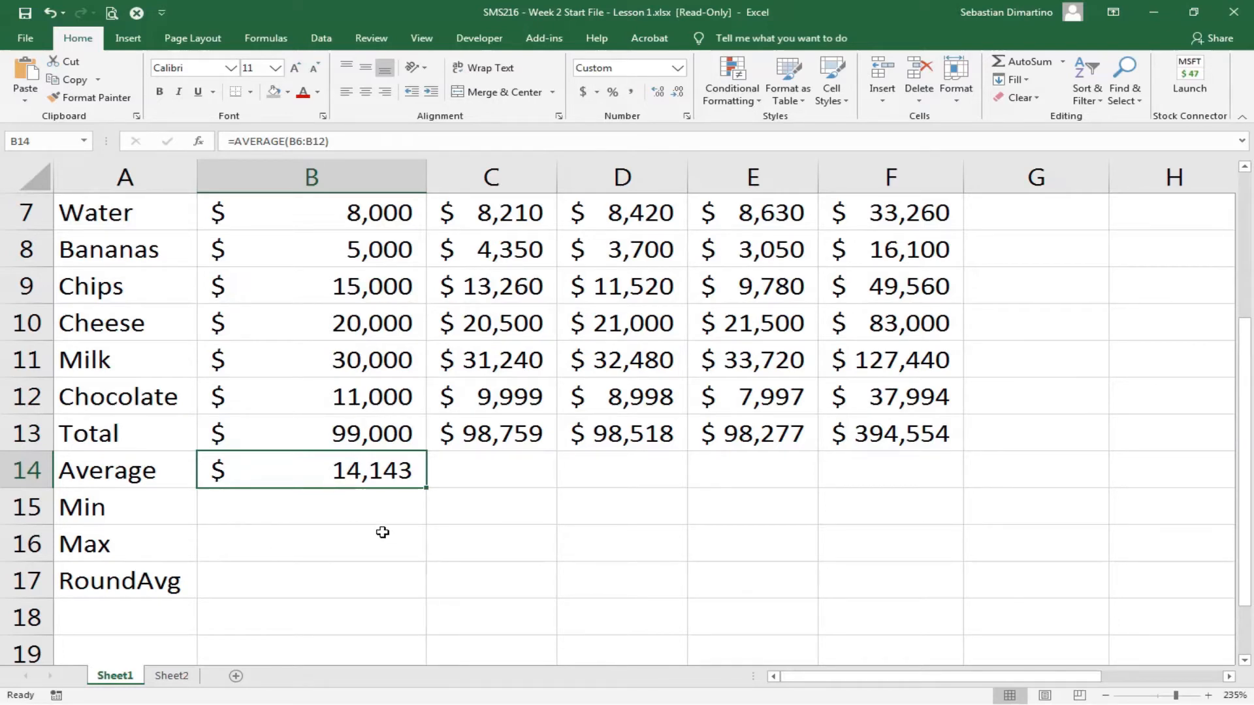
left_click(277, 508)
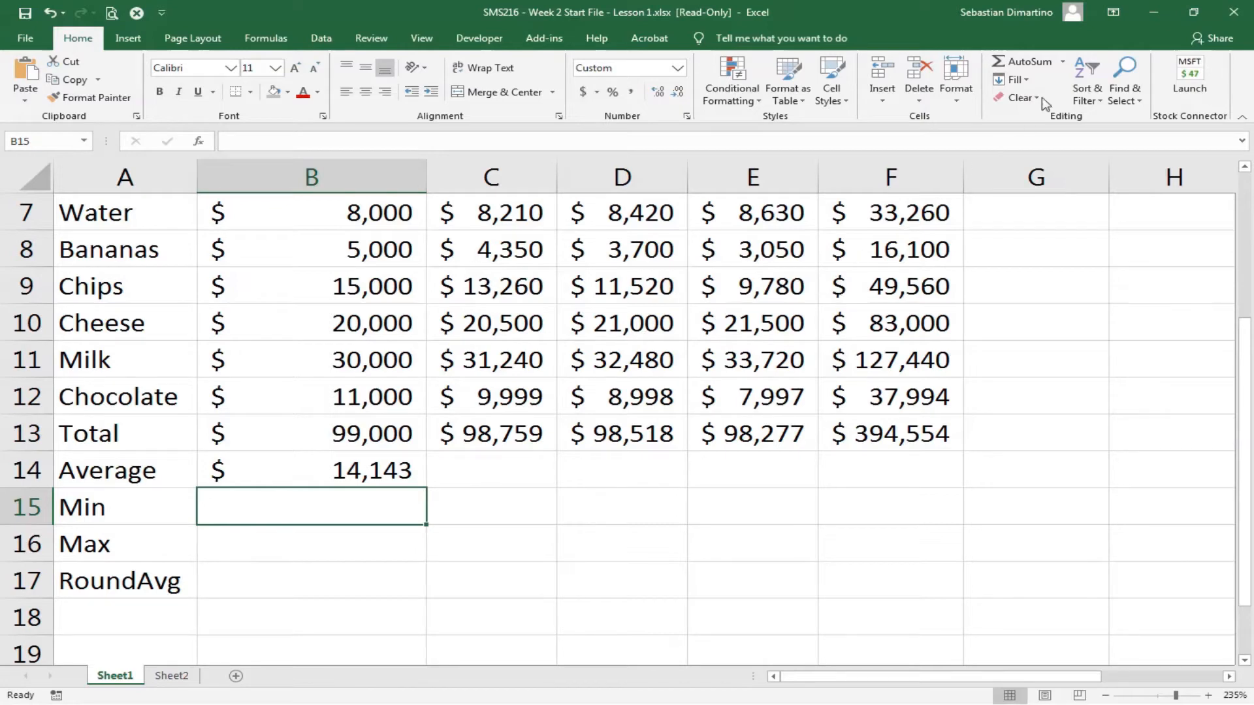
left_click(1063, 63)
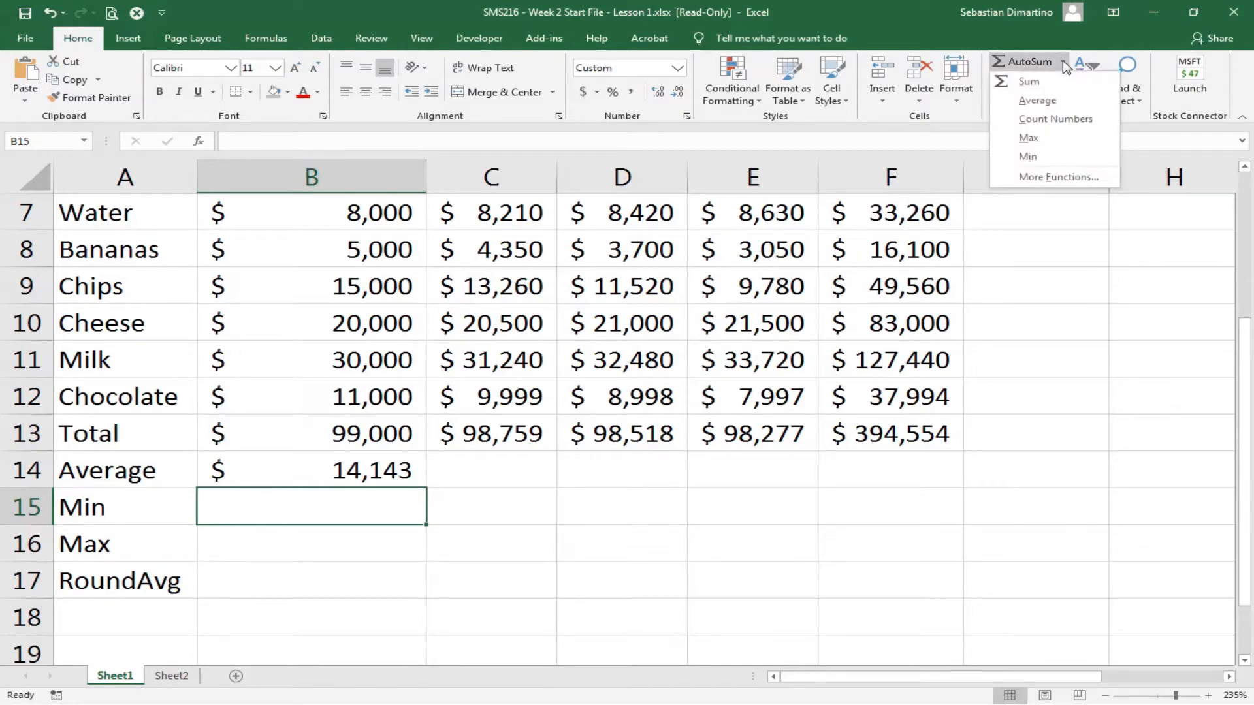
left_click(1044, 158)
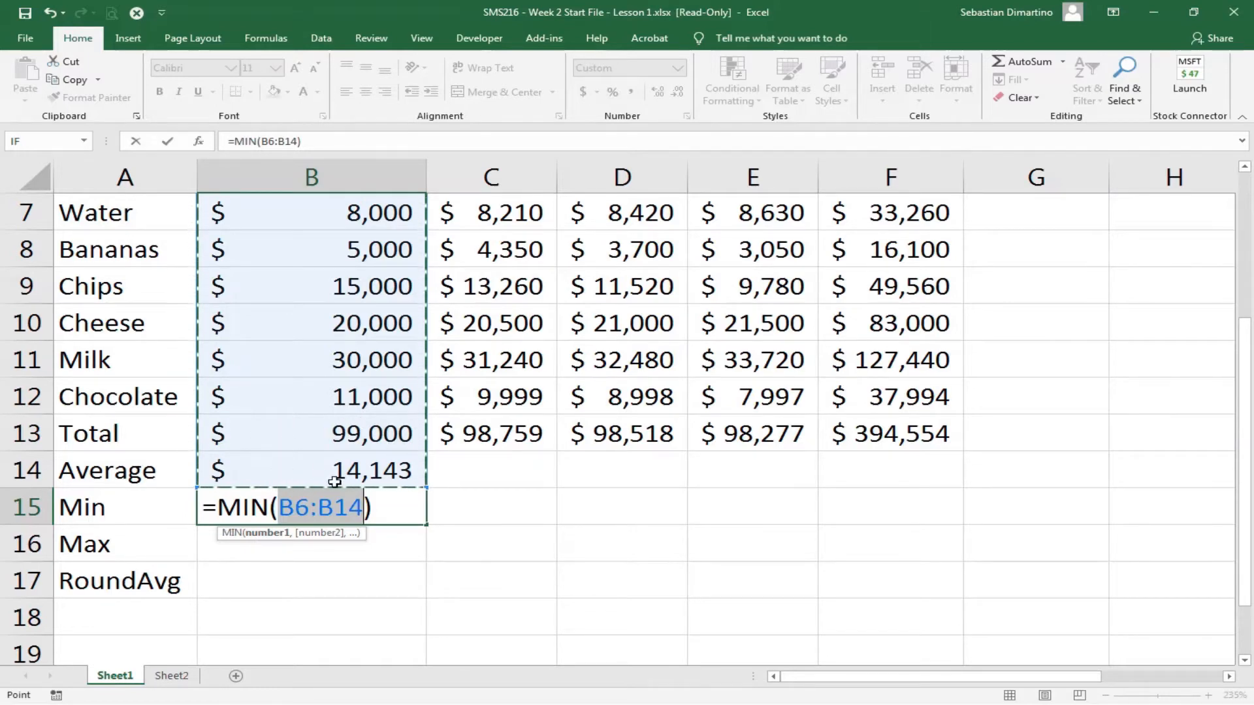
scroll(374, 478, "up", 1)
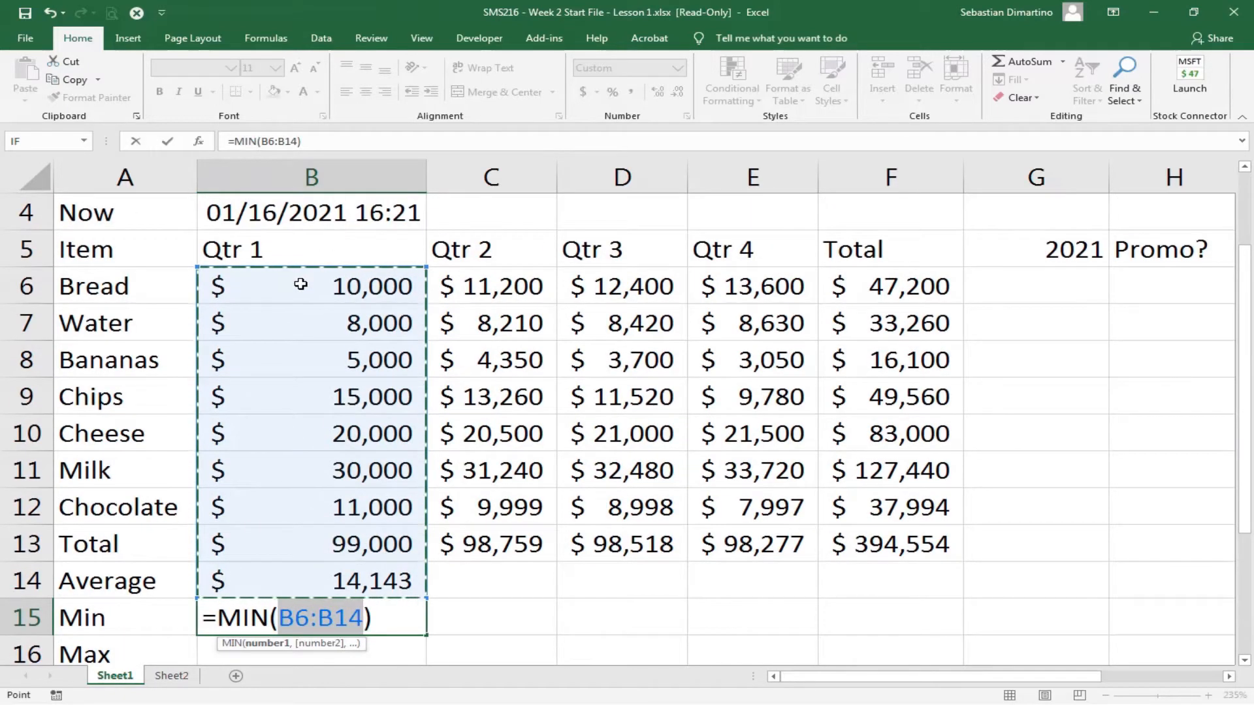
left_click_drag(300, 285, 341, 500)
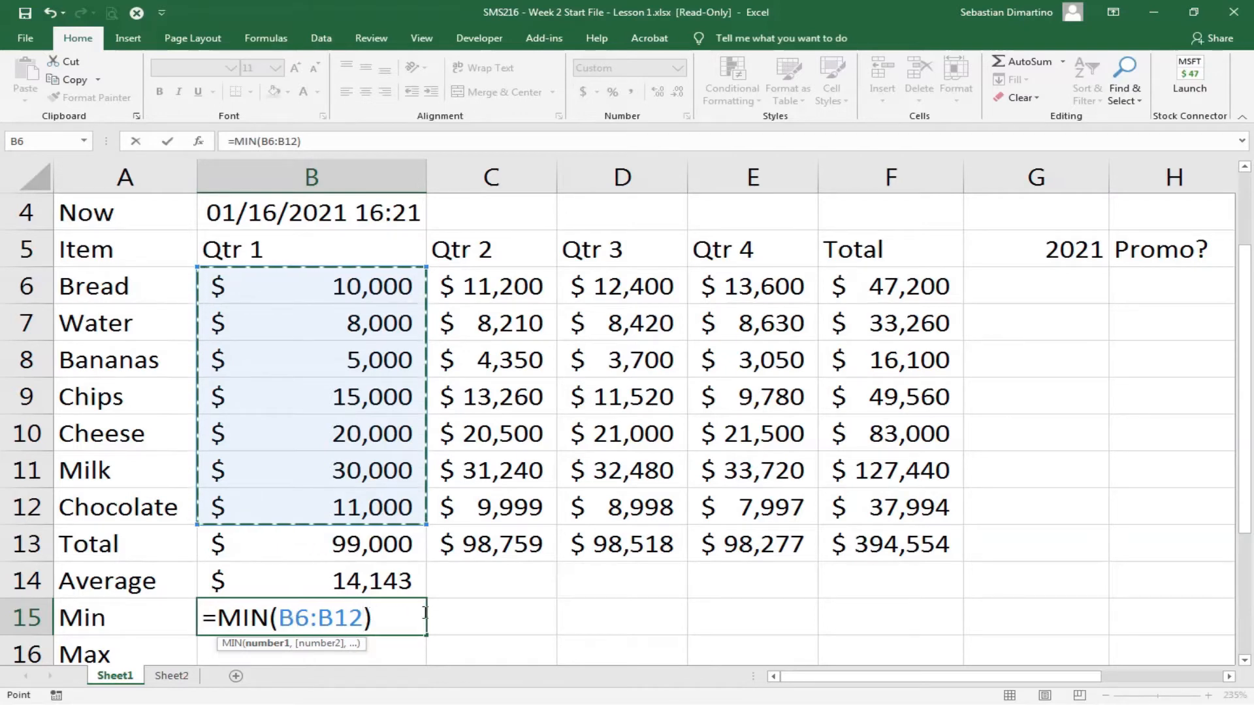
key("Return")
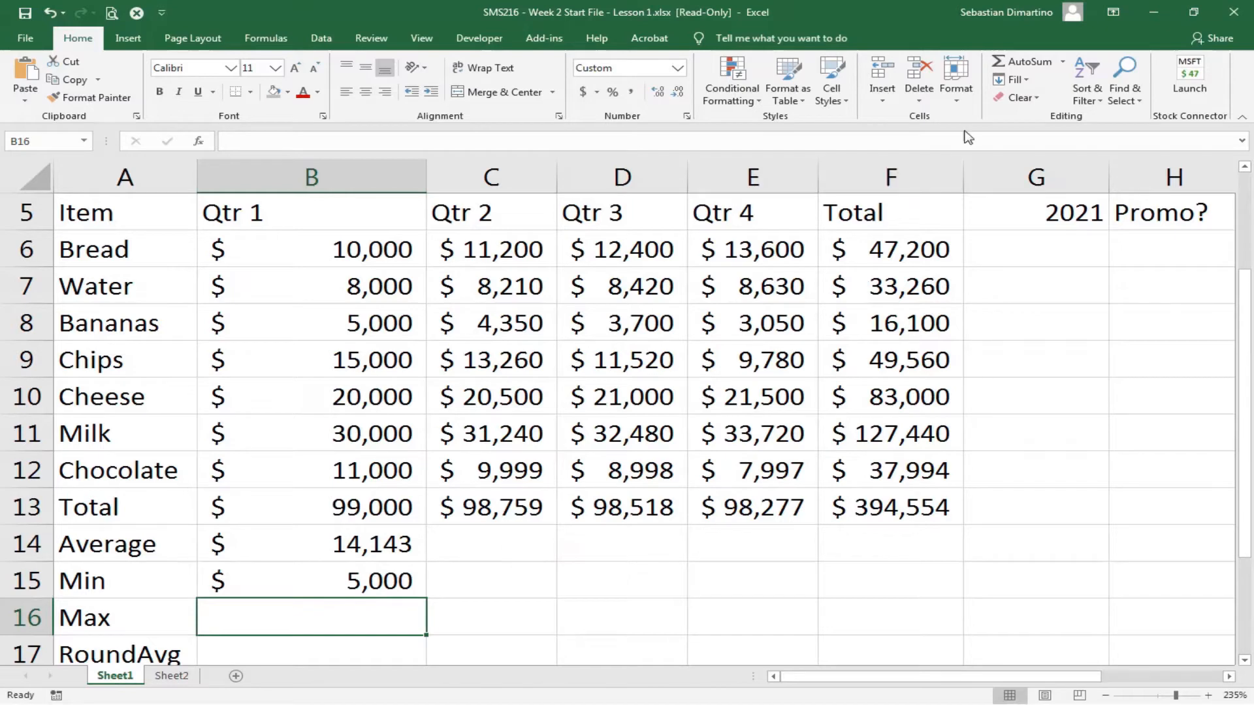
Step: Enter the maximum of the Qtr 1 item figures in B16 with the formula =MAX(B6:B12)
left_click(1063, 63)
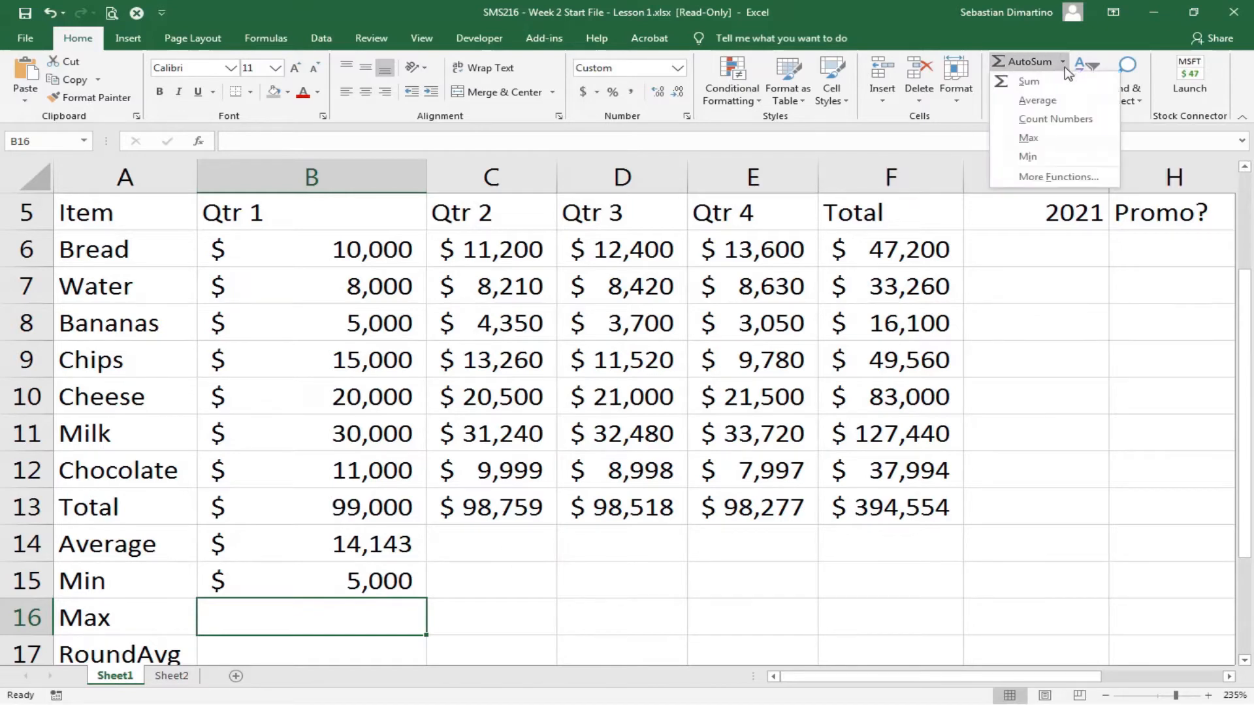
left_click(1041, 139)
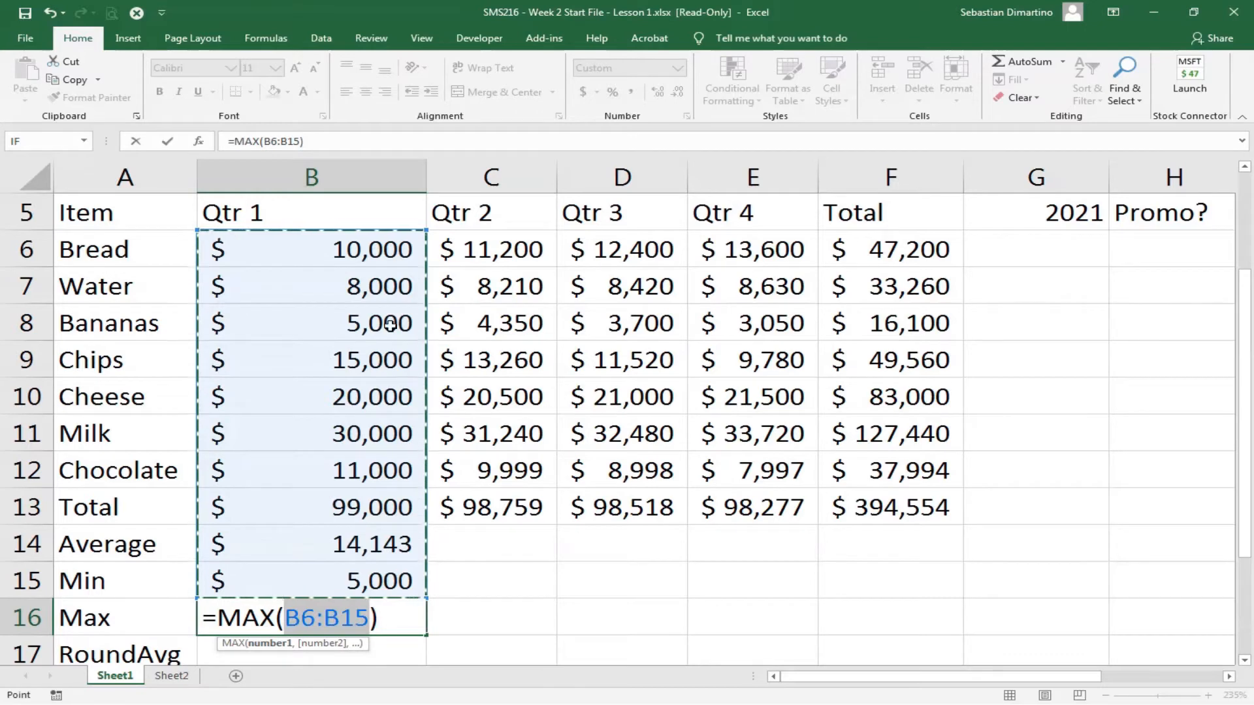
left_click_drag(330, 247, 334, 464)
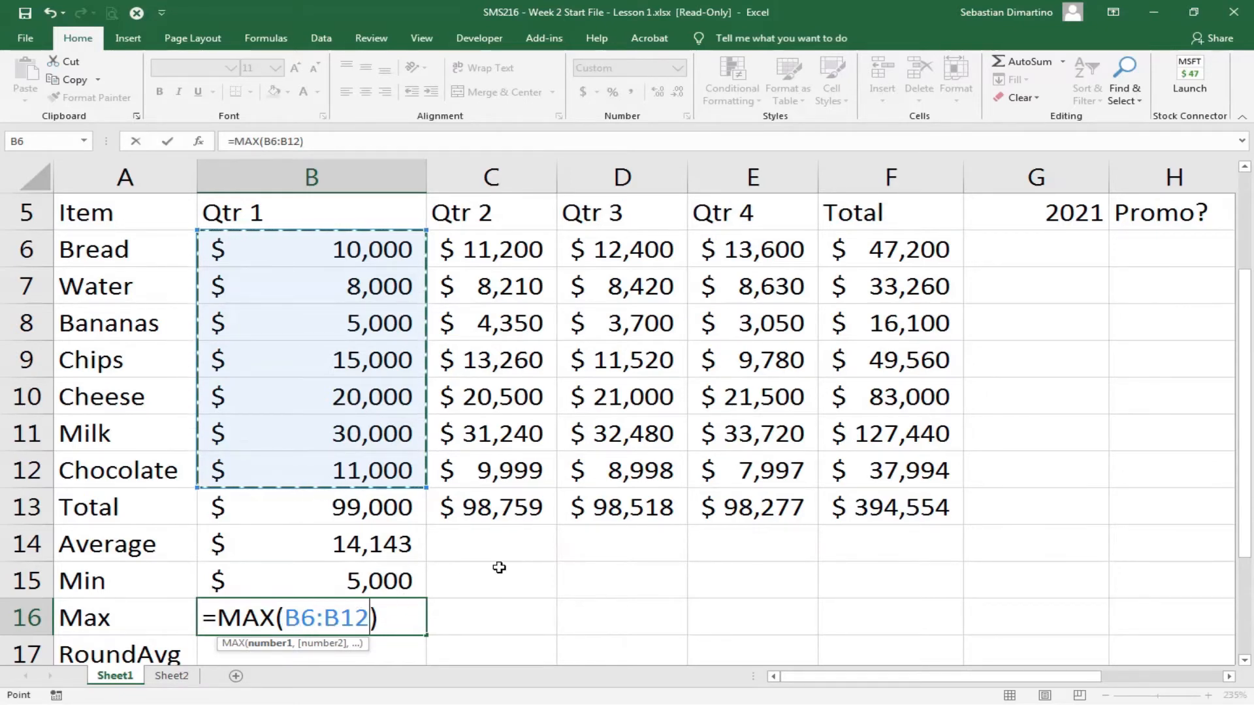
key("Return")
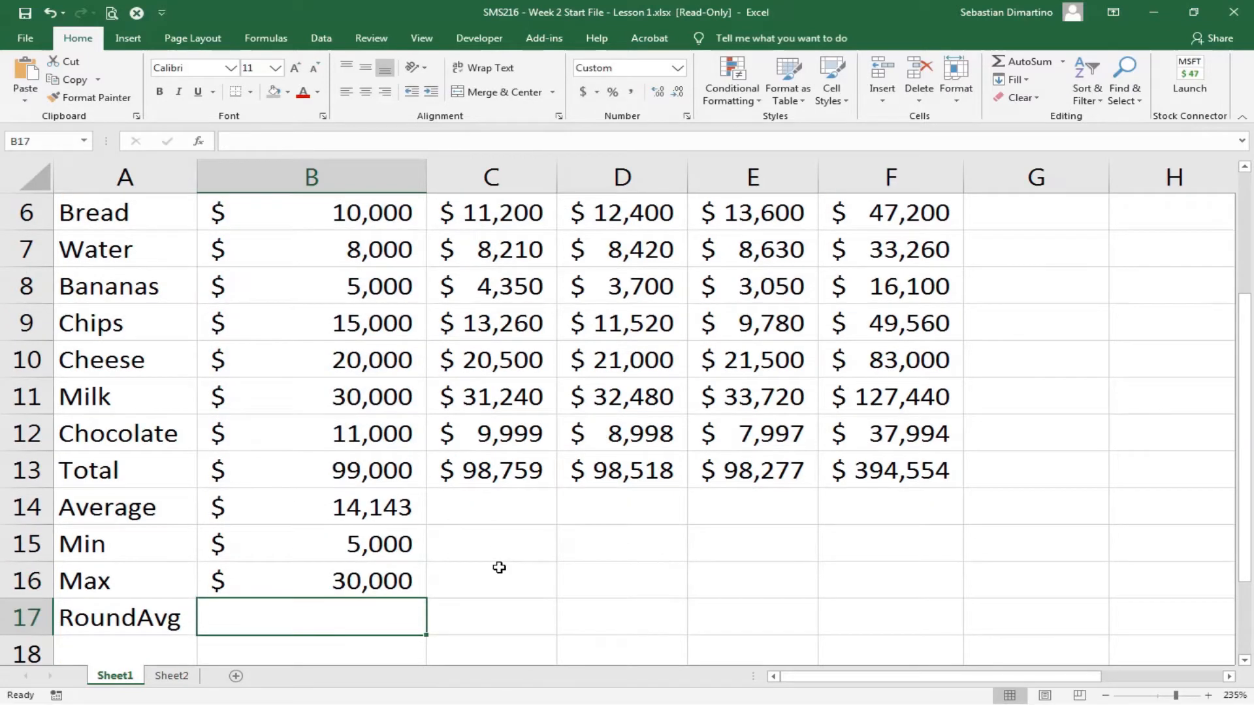
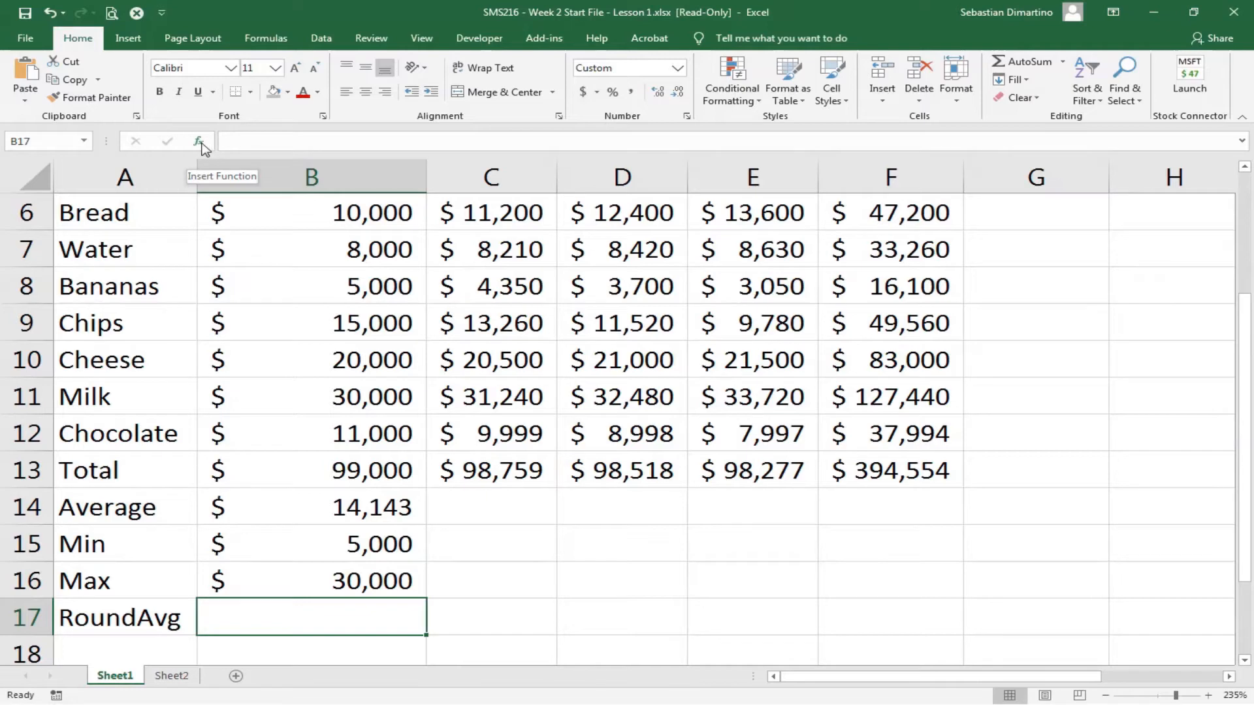
Step: Insert the ROUND function in B17 beside RoundAvg, with B14 as the number and -3 as the number of digits
left_click(198, 141)
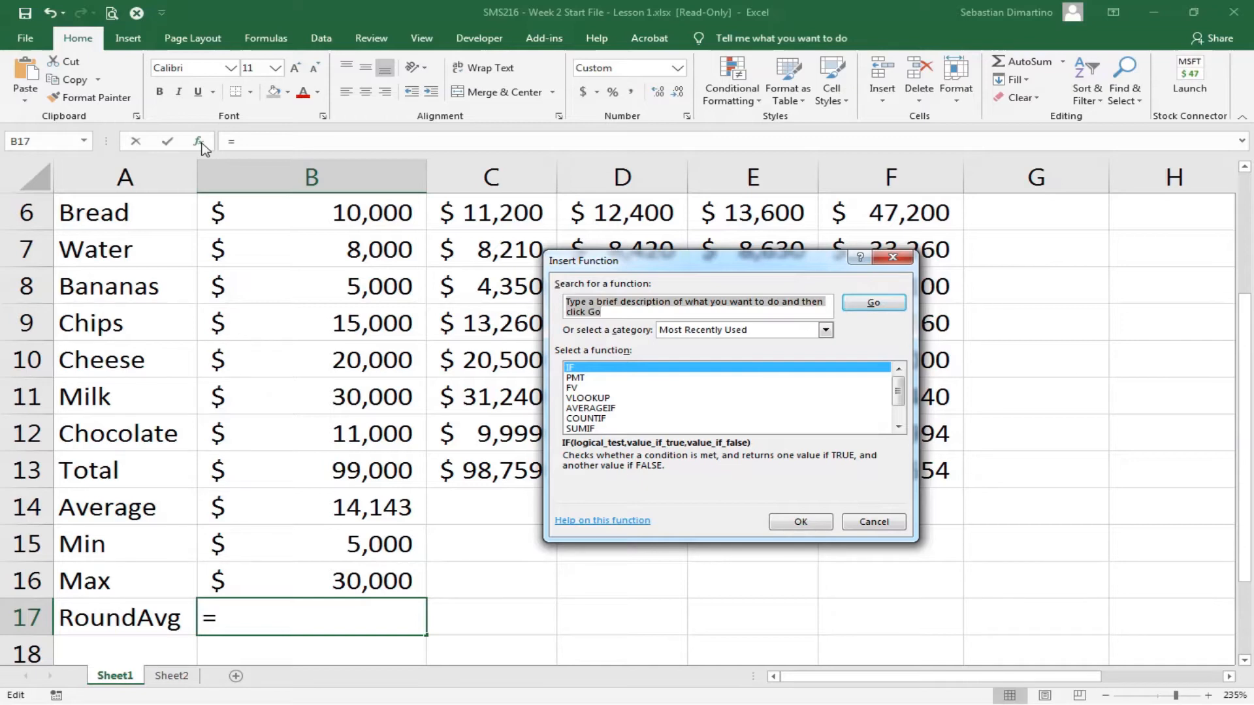
type("Round")
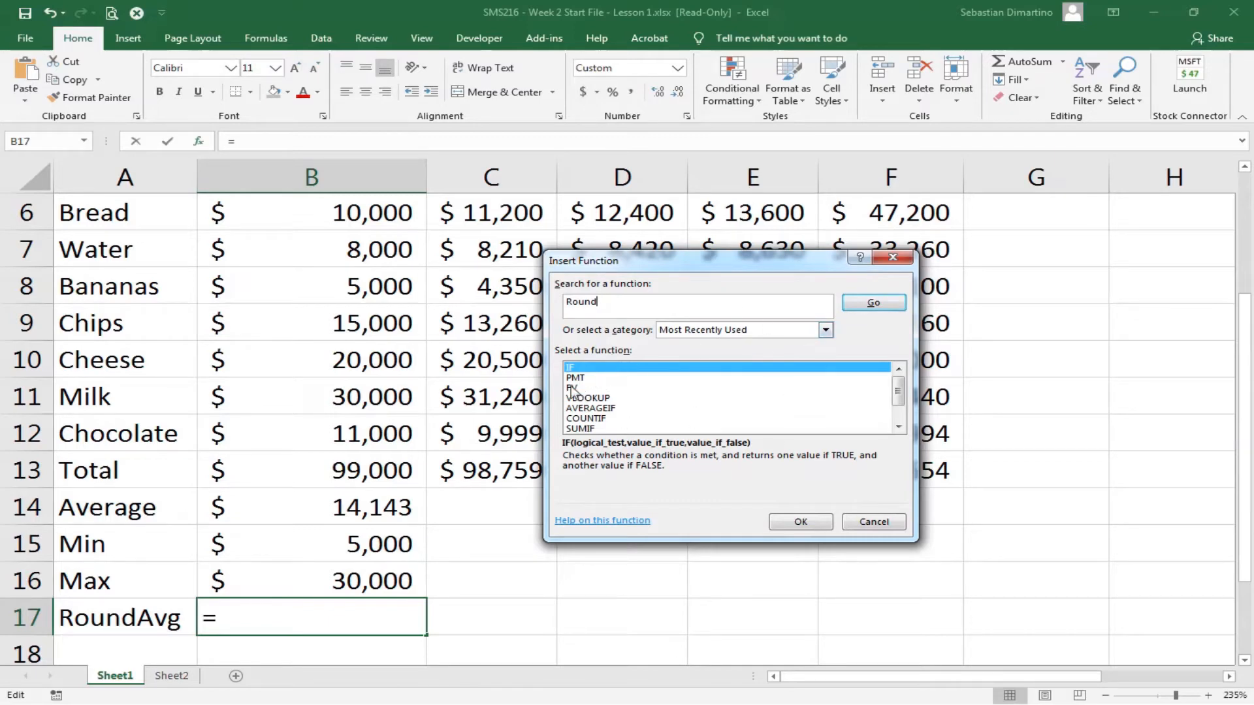
left_click(885, 303)
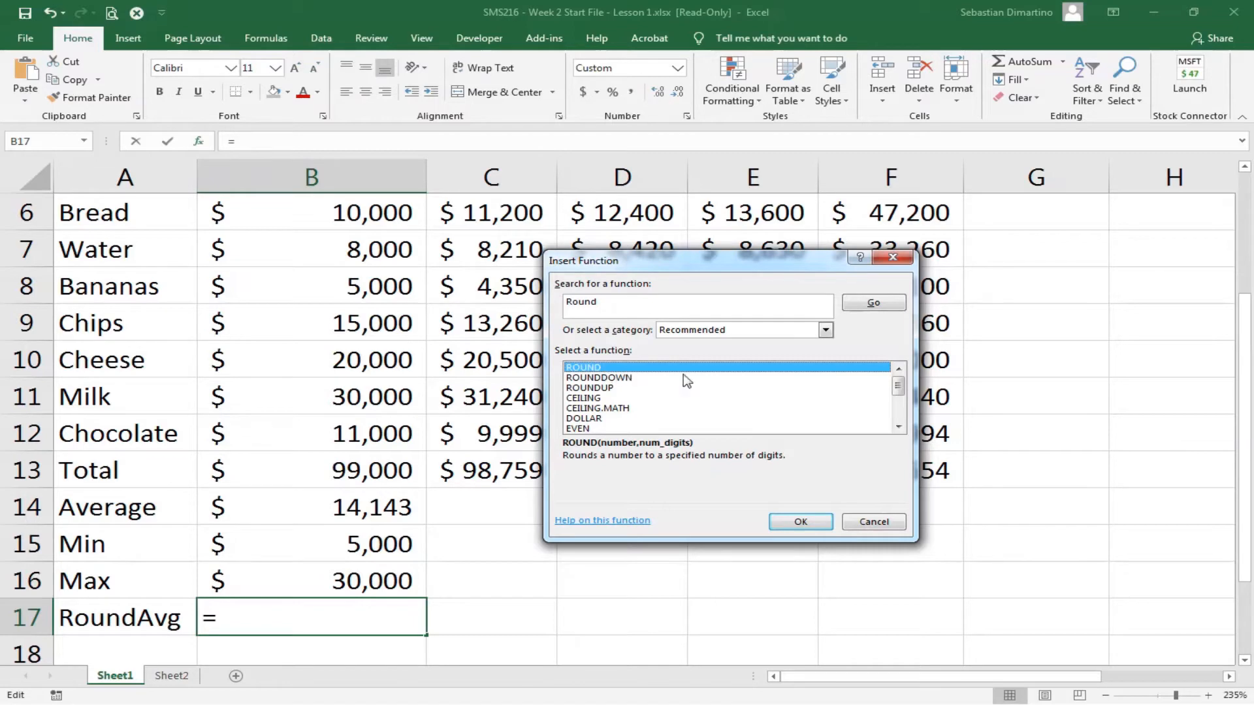
left_click(808, 528)
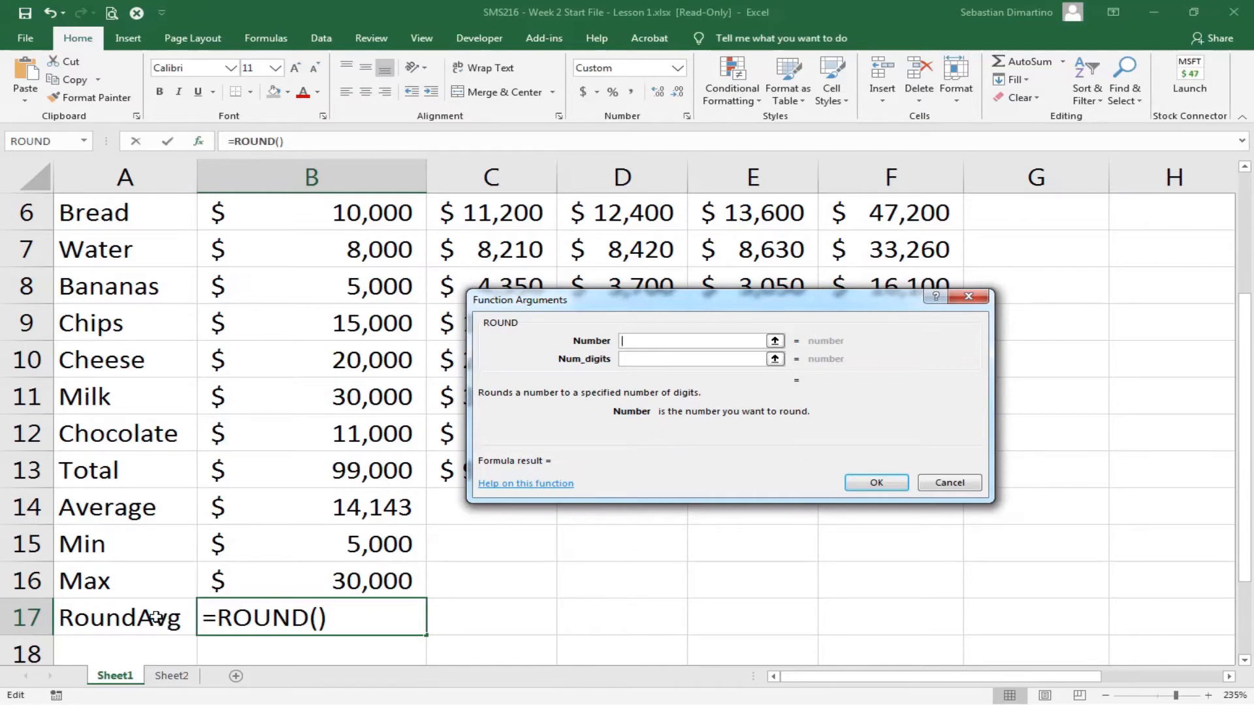
left_click(370, 510)
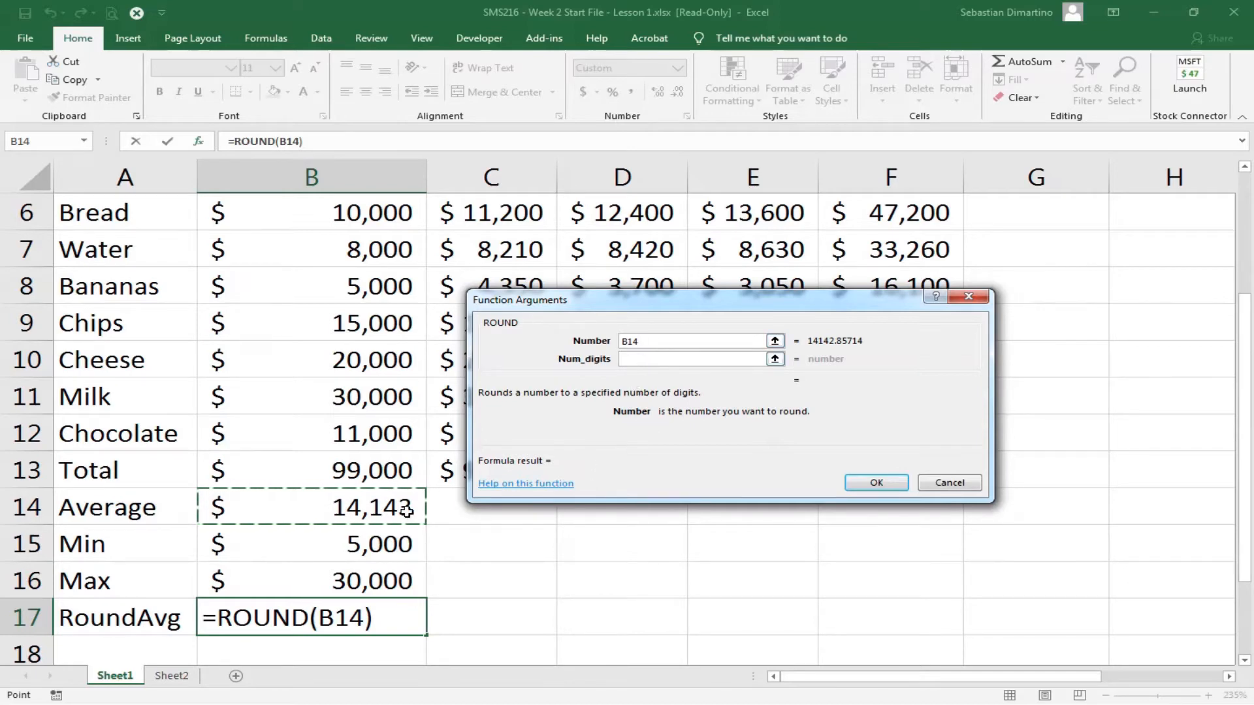
left_click(638, 360)
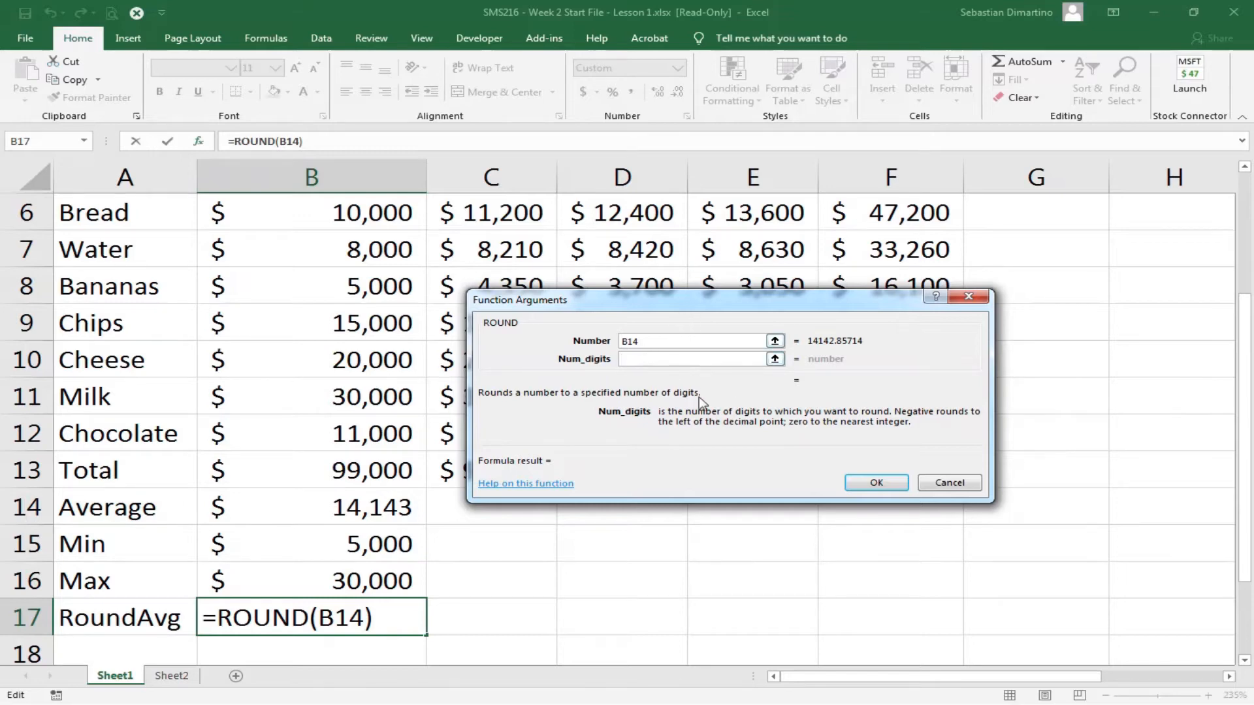
type("-")
type("3")
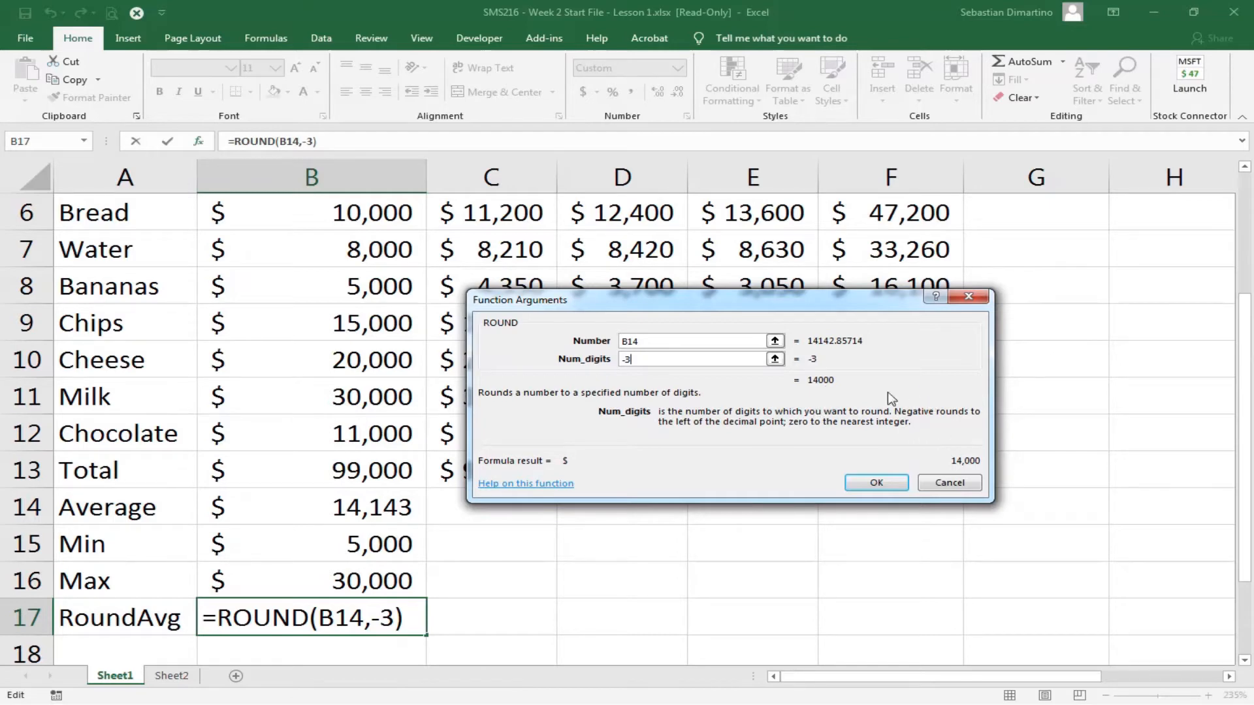
left_click(876, 484)
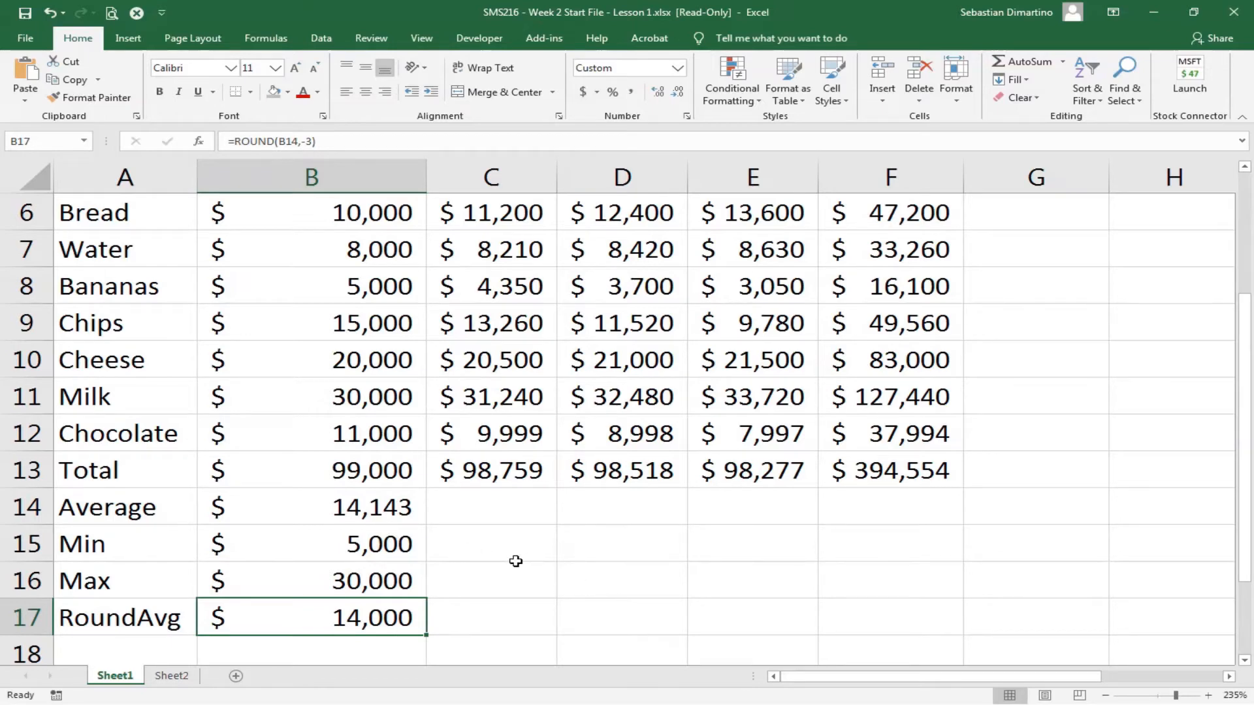
Step: Fill the Average, Min, Max and RoundAvg formulas in B14:B17 across to column F
left_click(367, 508)
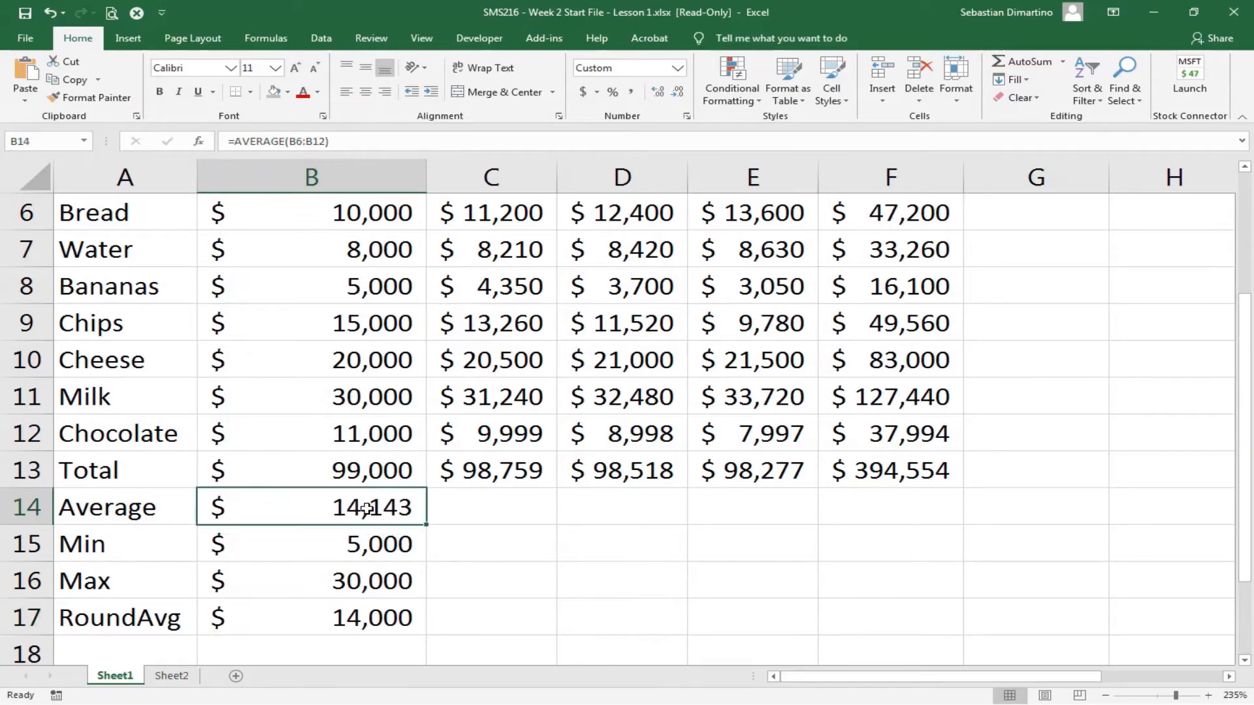
left_click_drag(368, 508, 386, 614)
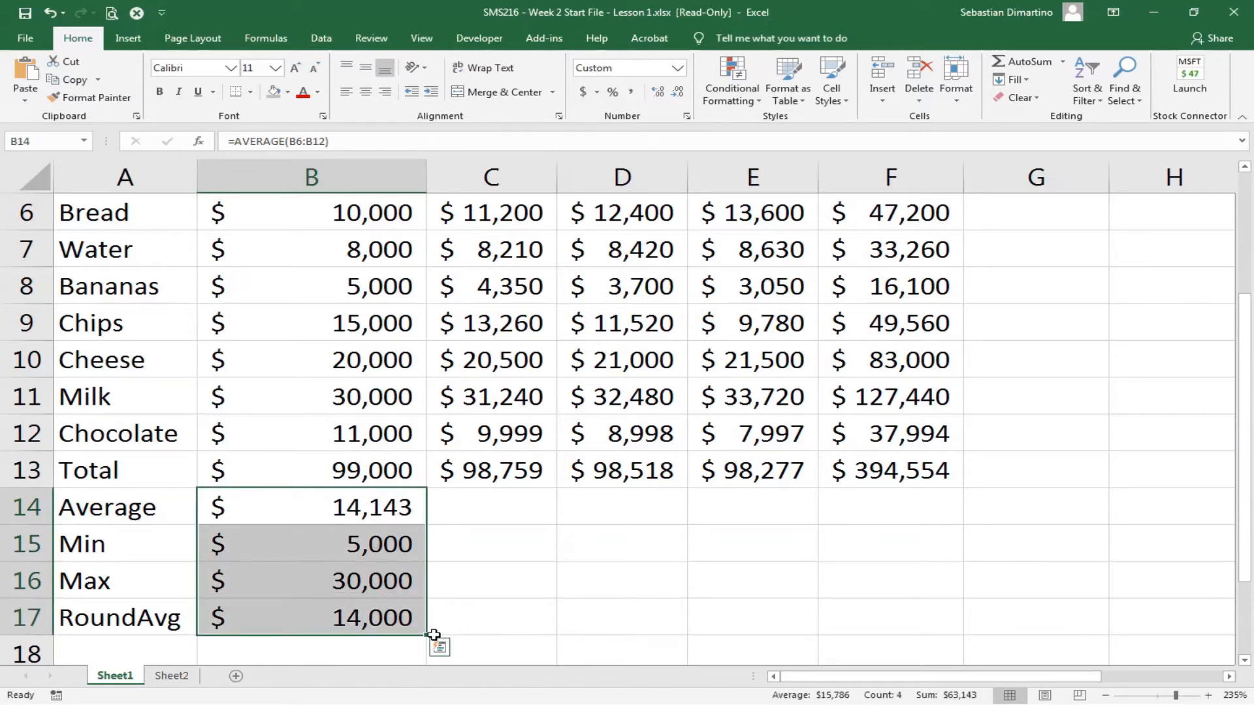
left_click_drag(430, 634, 925, 632)
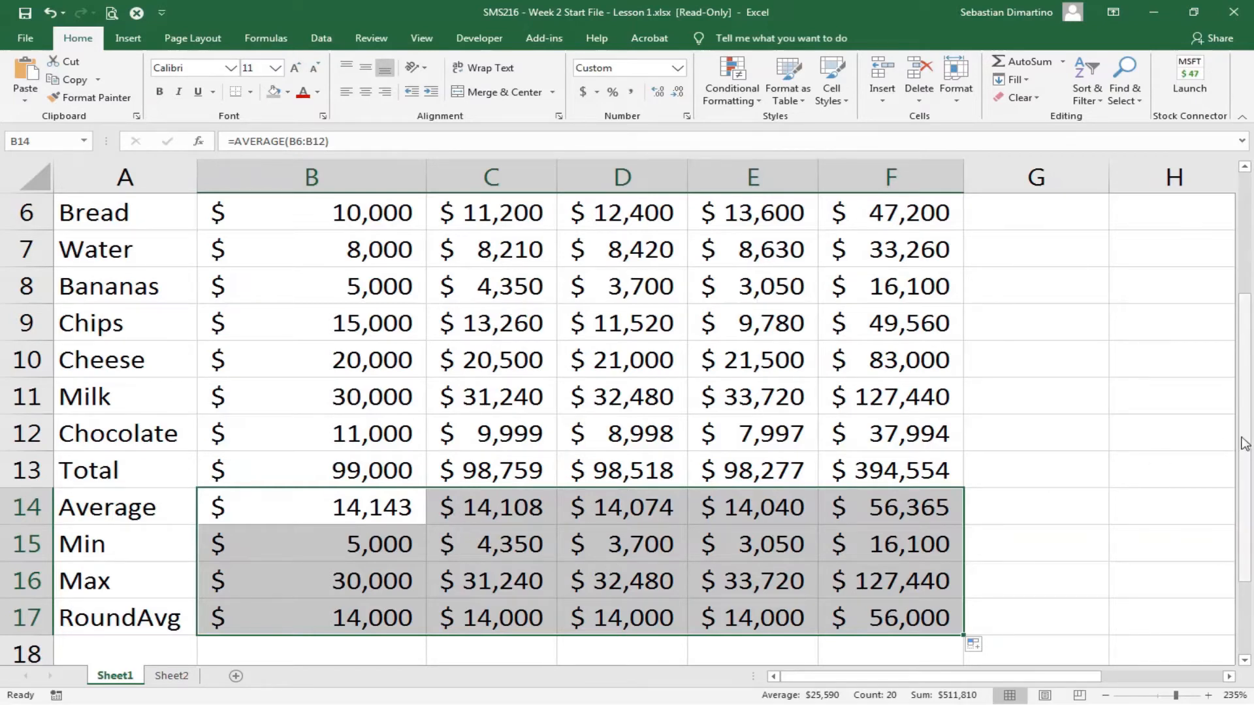
Step: Enter 1.1 as the Inc/Dec factor in H1
left_click_drag(1245, 438, 1249, 334)
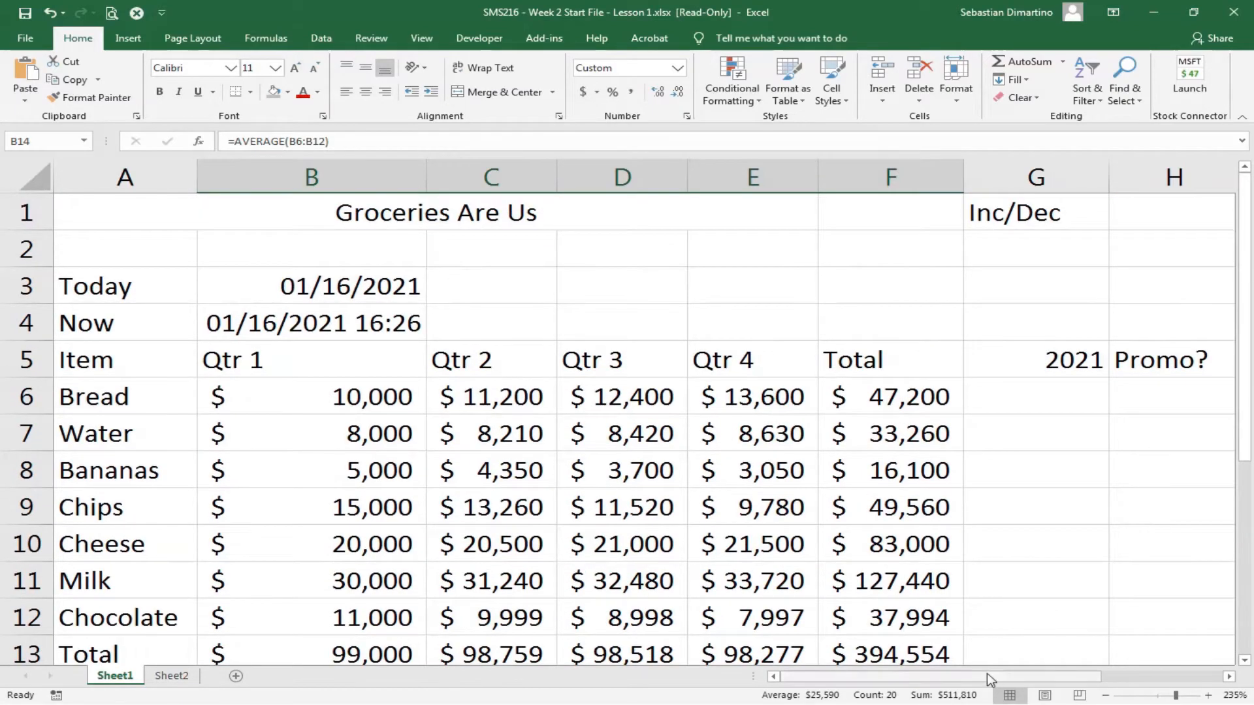
left_click_drag(989, 676, 1029, 676)
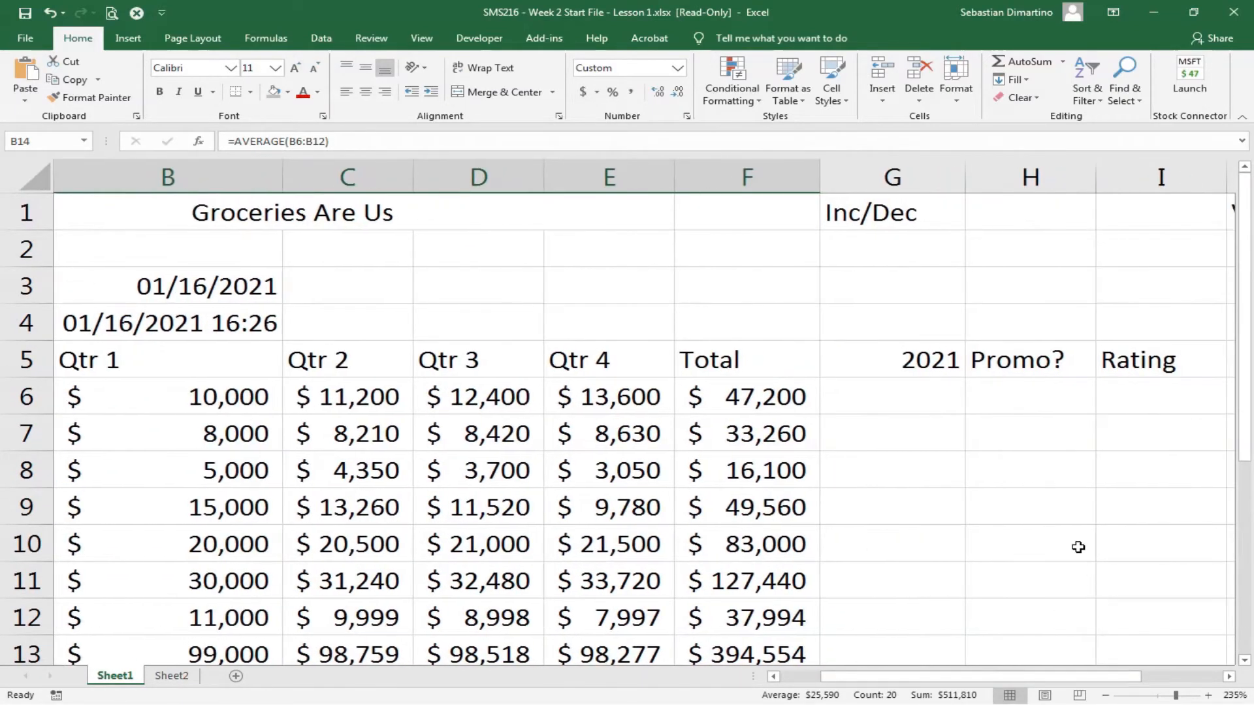
scroll(1079, 547, "down", 1)
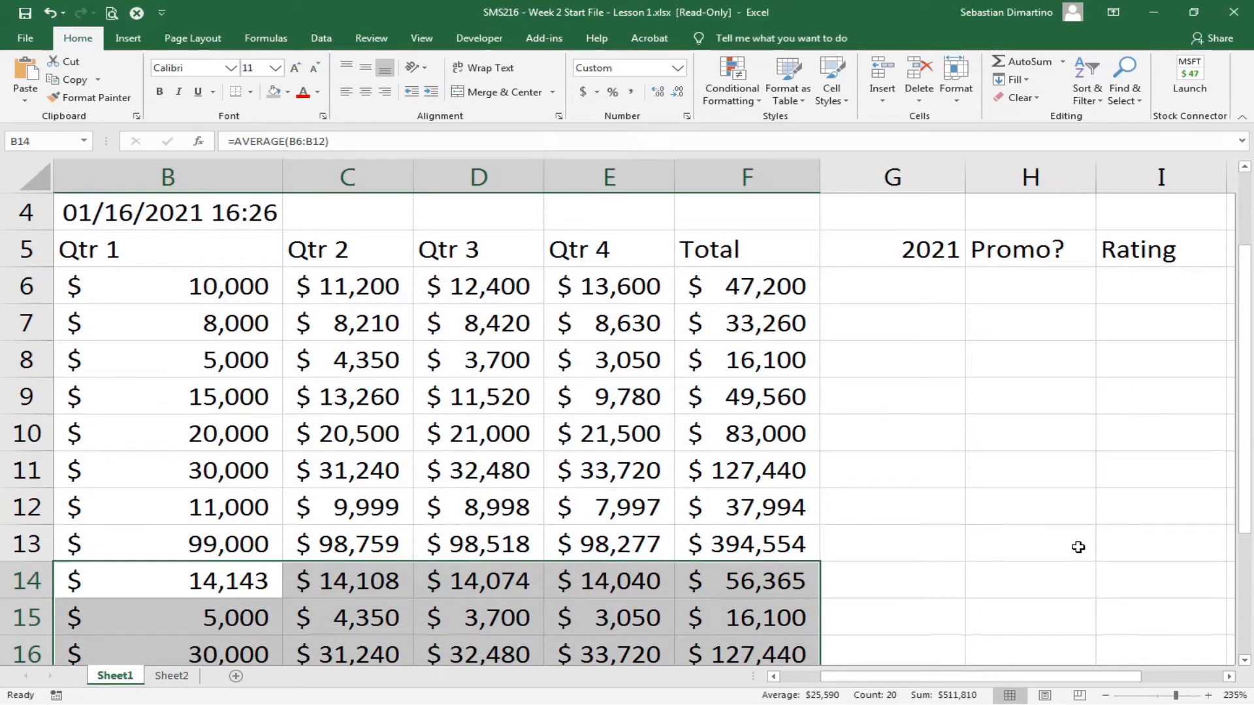
scroll(1078, 548, "up", 1)
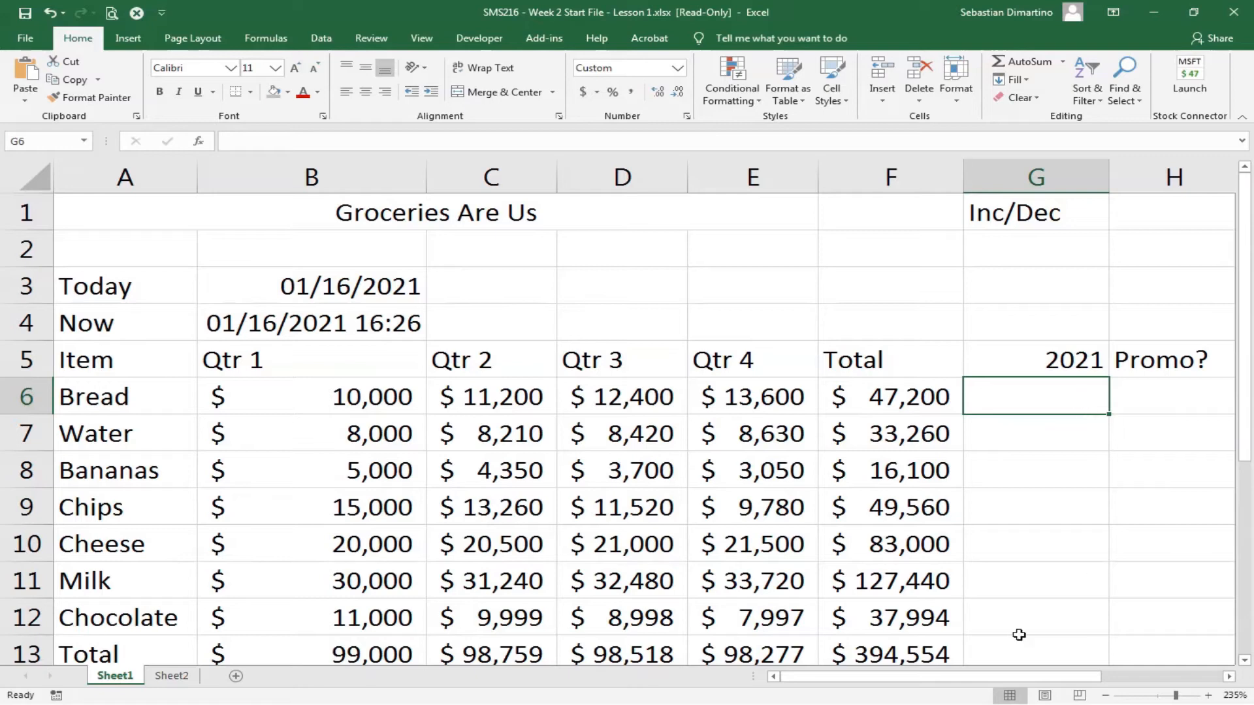
left_click_drag(985, 678, 1024, 679)
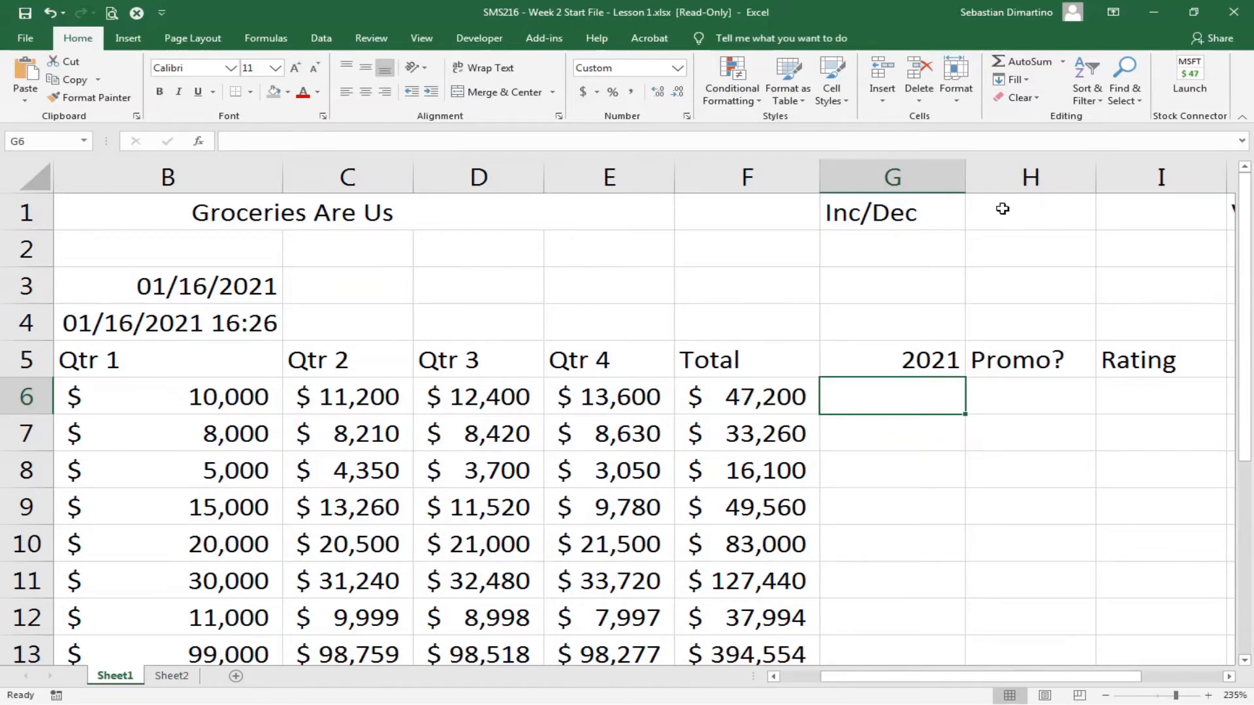
left_click(1030, 209)
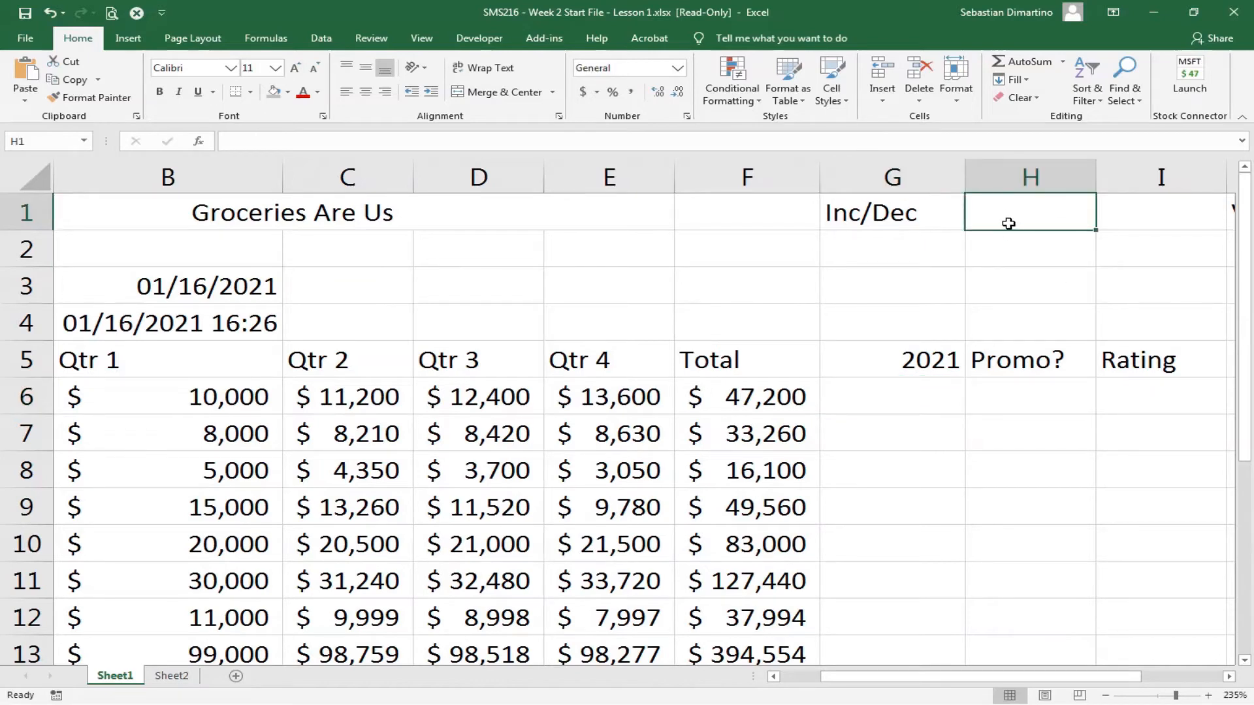
type("1.1")
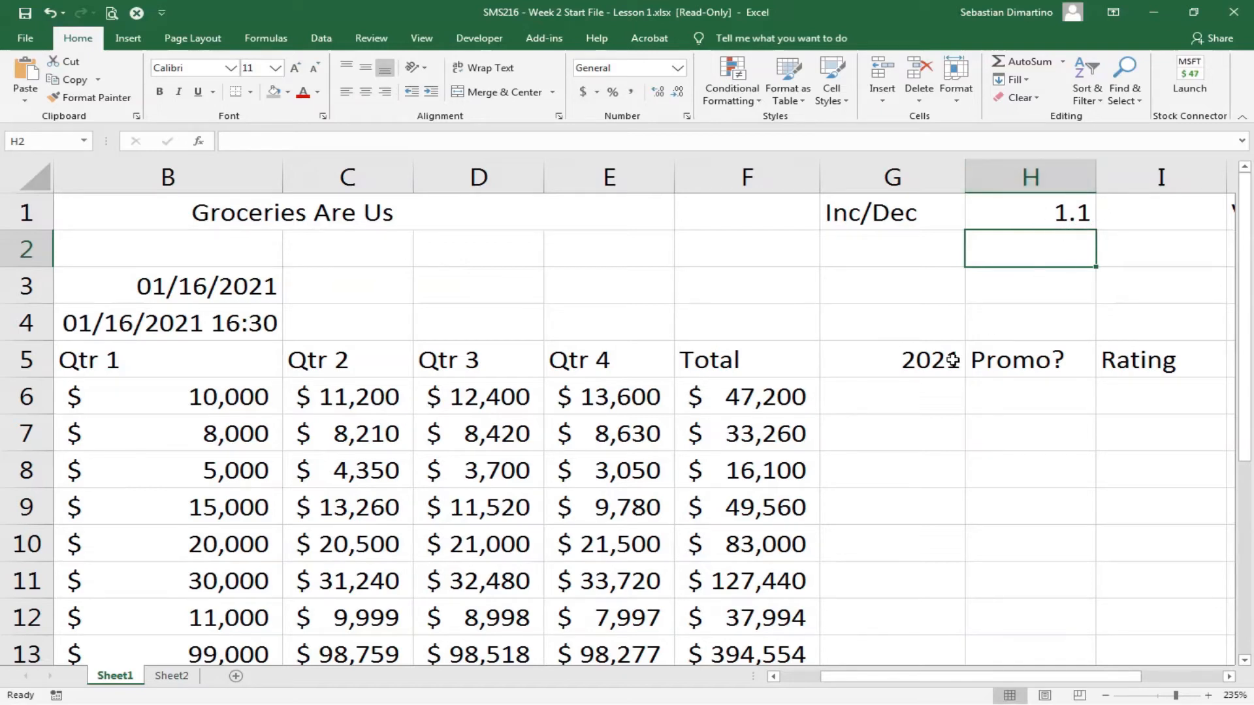
Step: Enter Bread's 2021 projection in G6 with the formula =F6*$H$1, keeping the Inc/Dec reference absolute
left_click(905, 395)
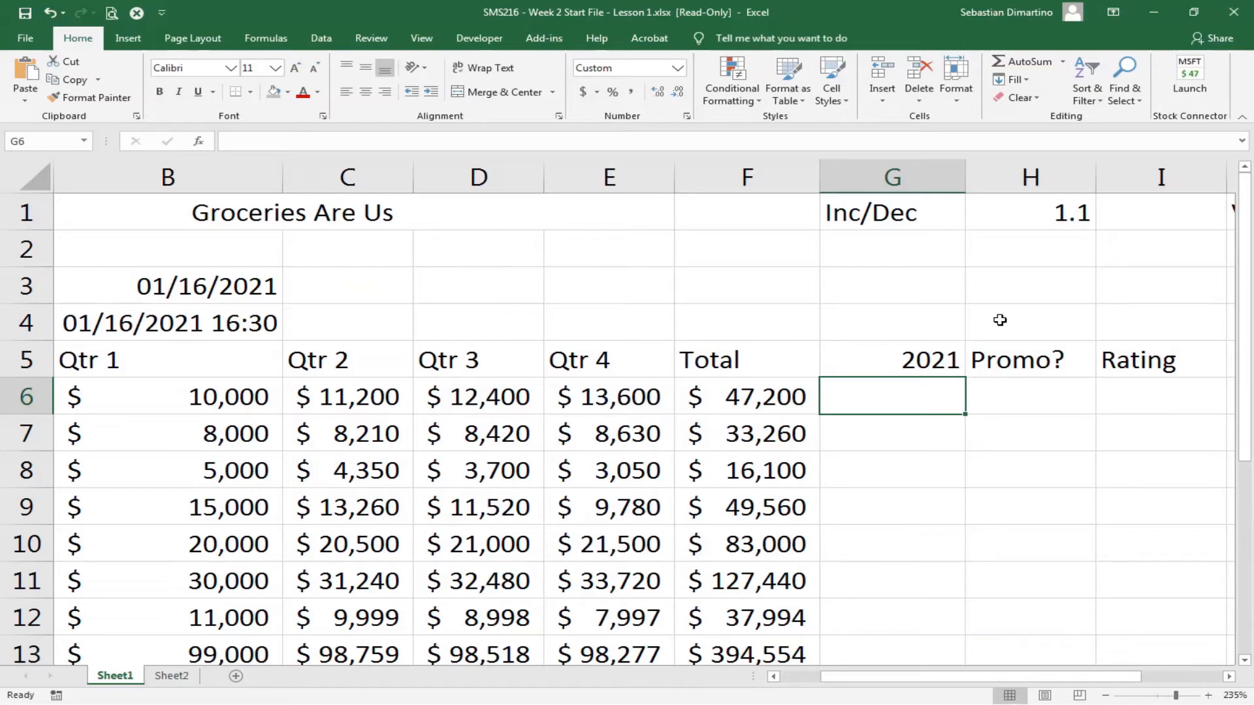
double_click(875, 397)
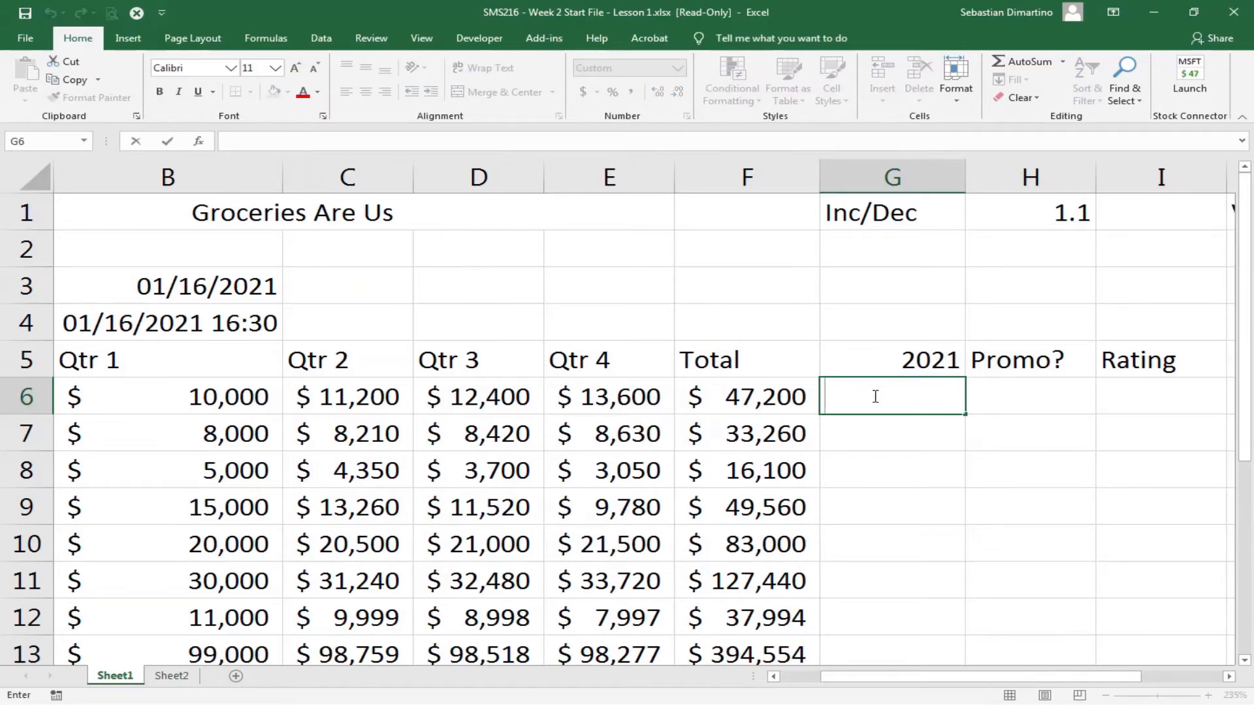
type("=")
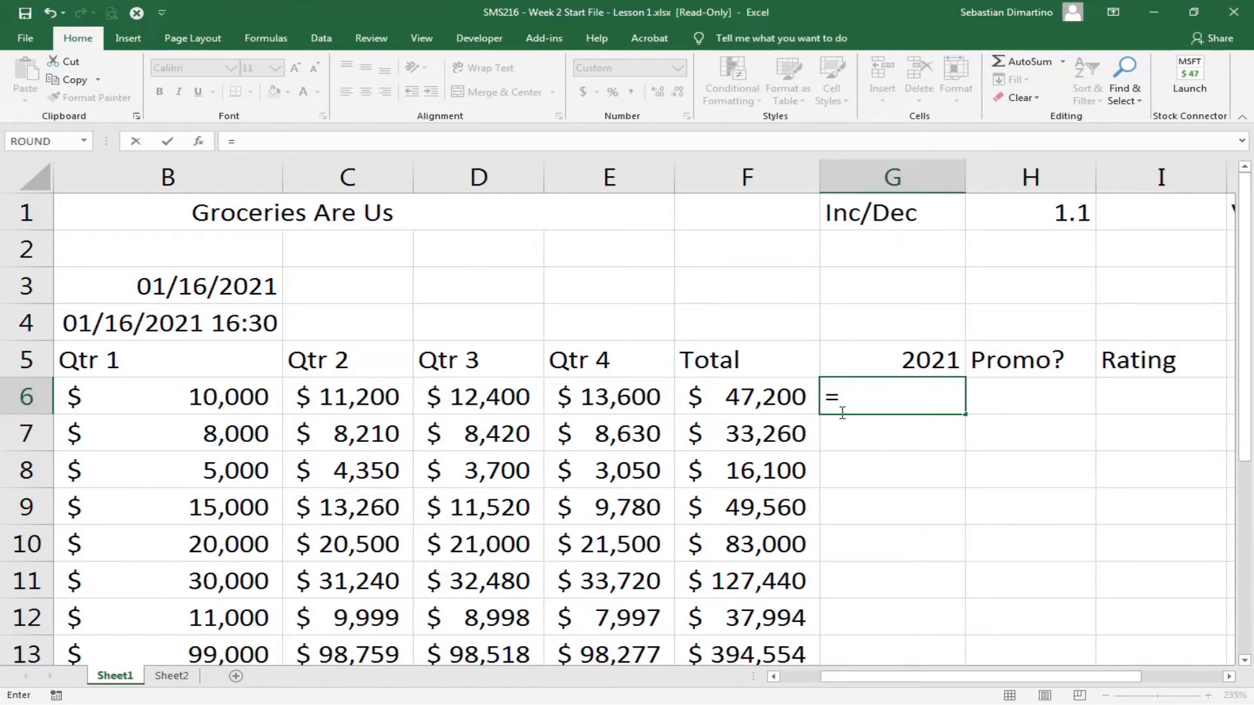
left_click(735, 399)
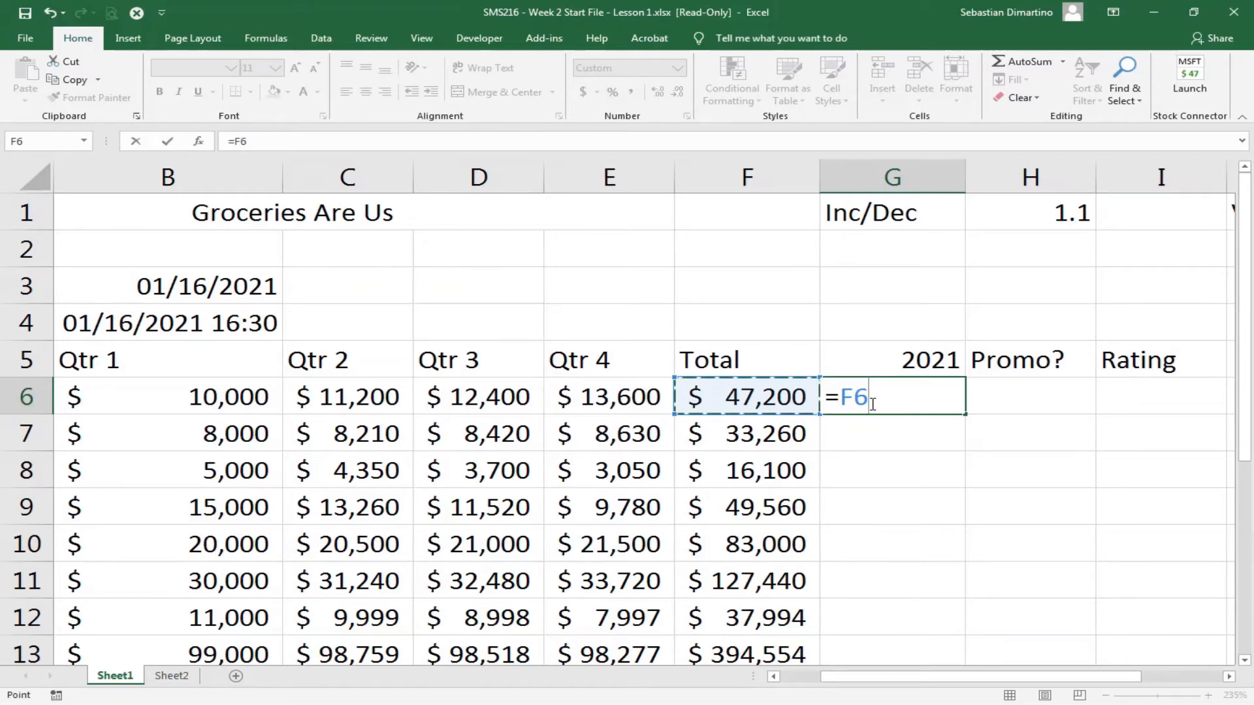
type("*")
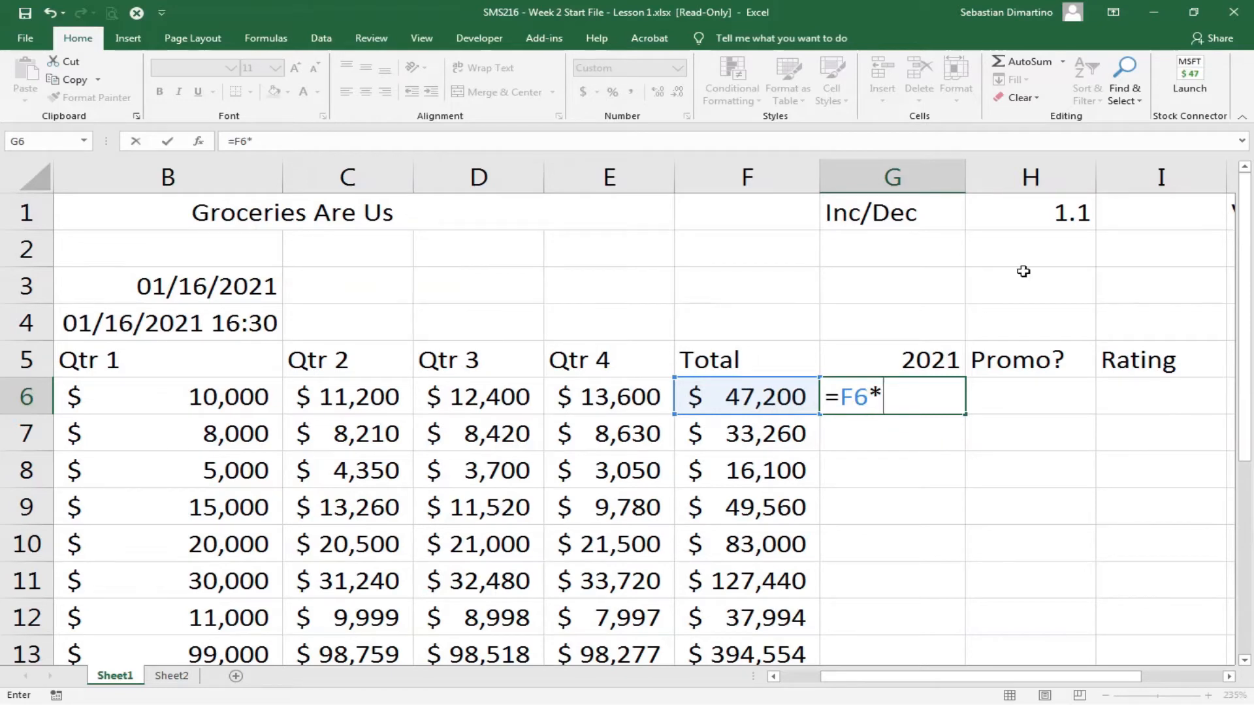
left_click(1049, 212)
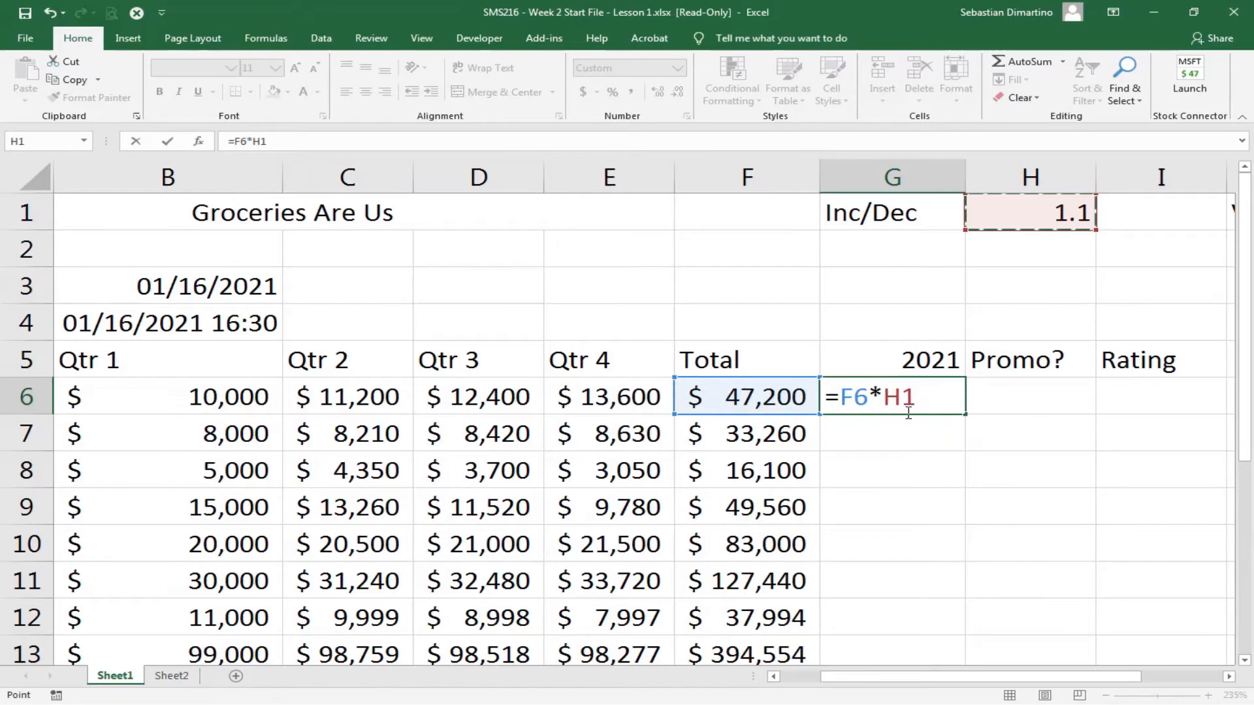
left_click(885, 399)
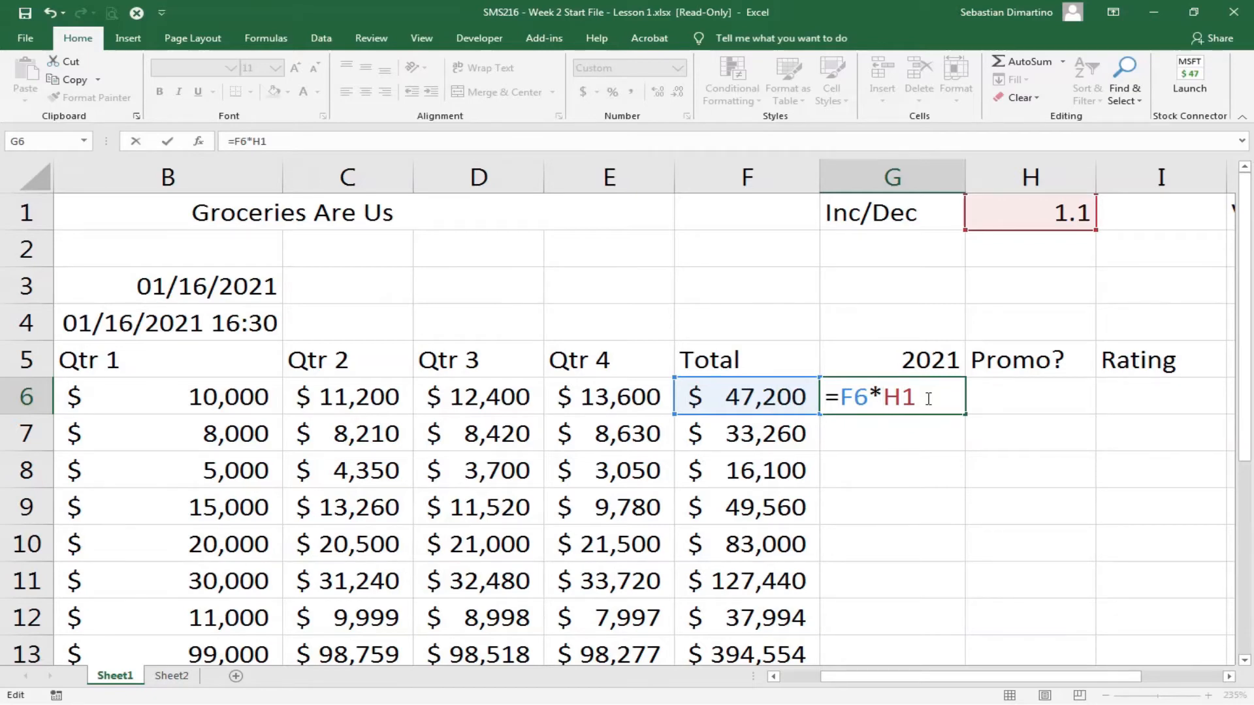
type("$")
left_click(921, 395)
type("$")
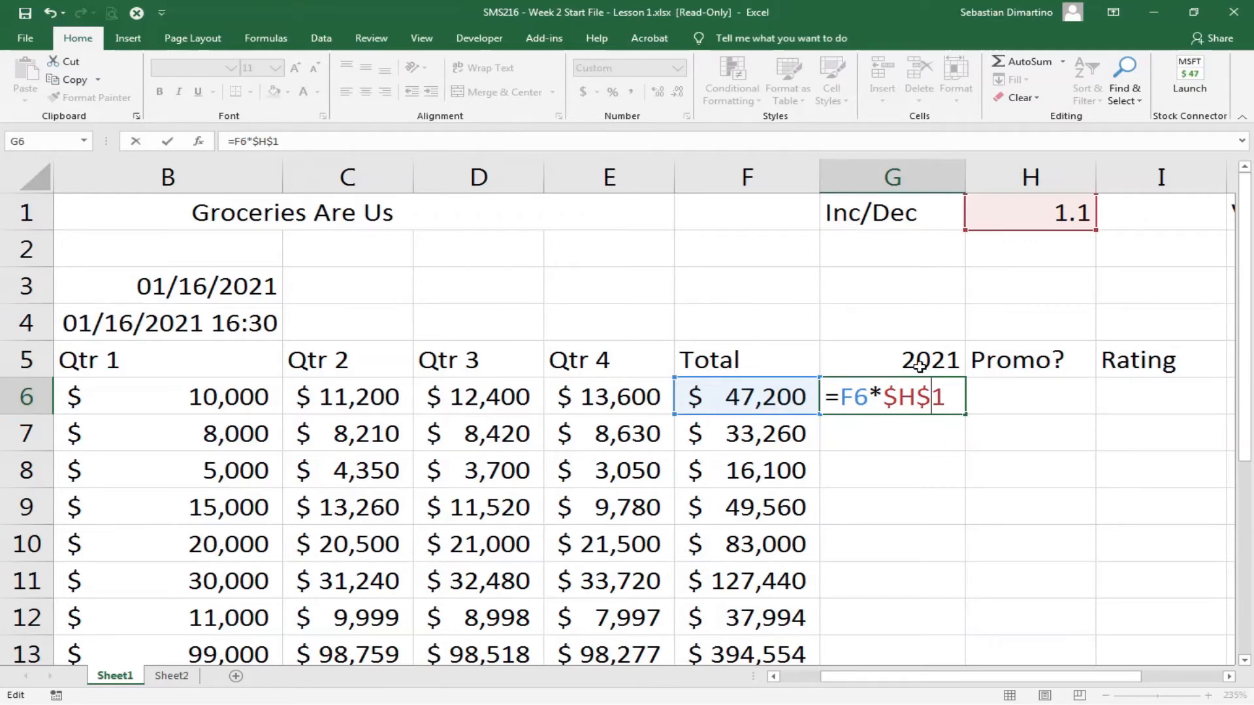
key("Return")
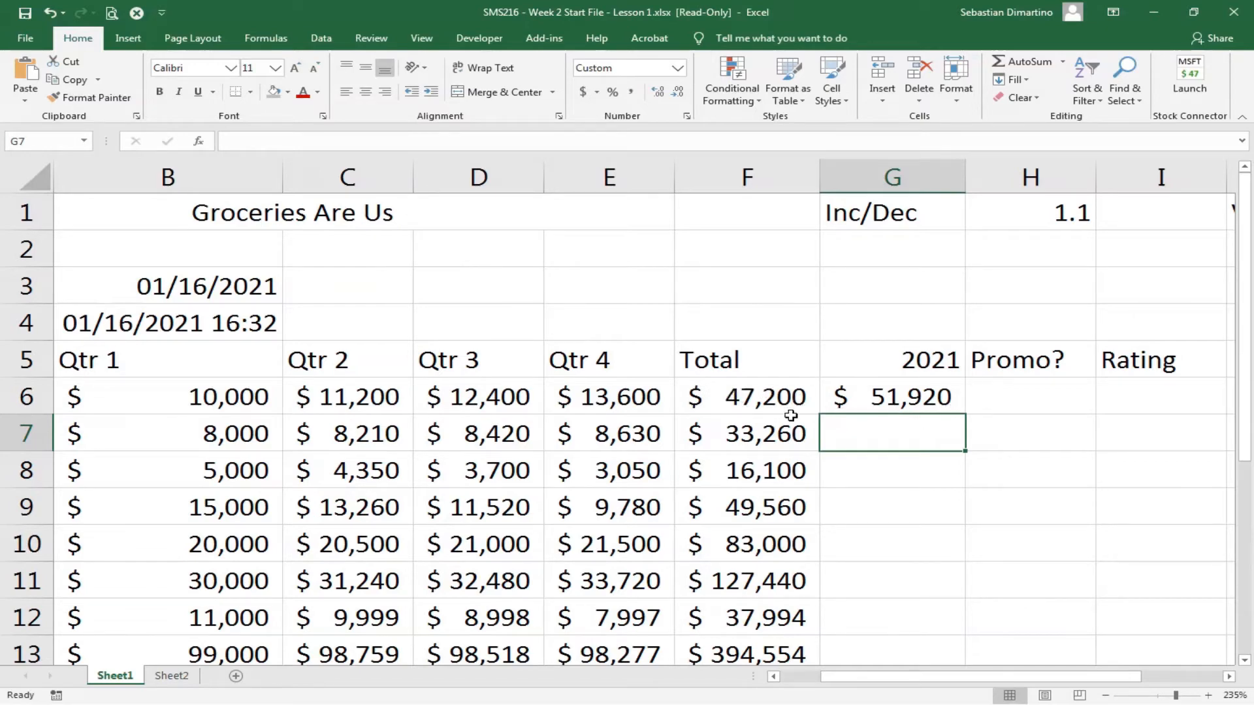
Step: Fill the 2021 projection formula from G6 down through the Total row in G13
left_click(914, 398)
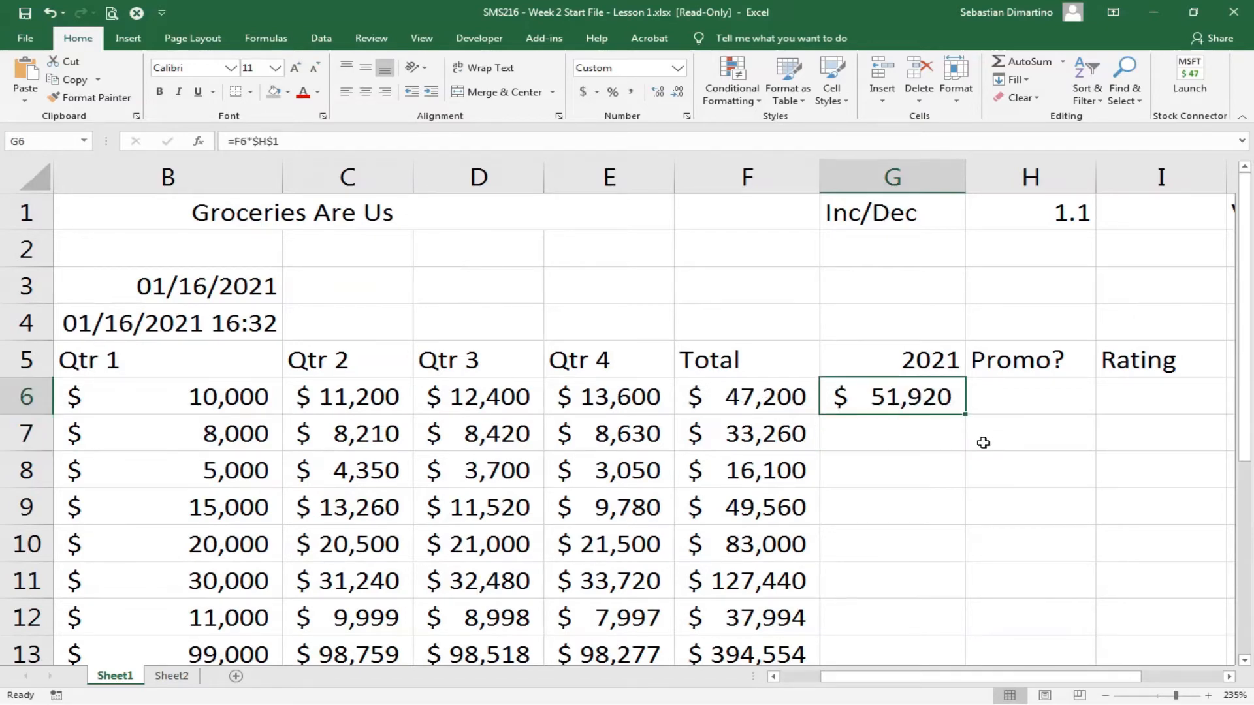
scroll(983, 444, "down", 1)
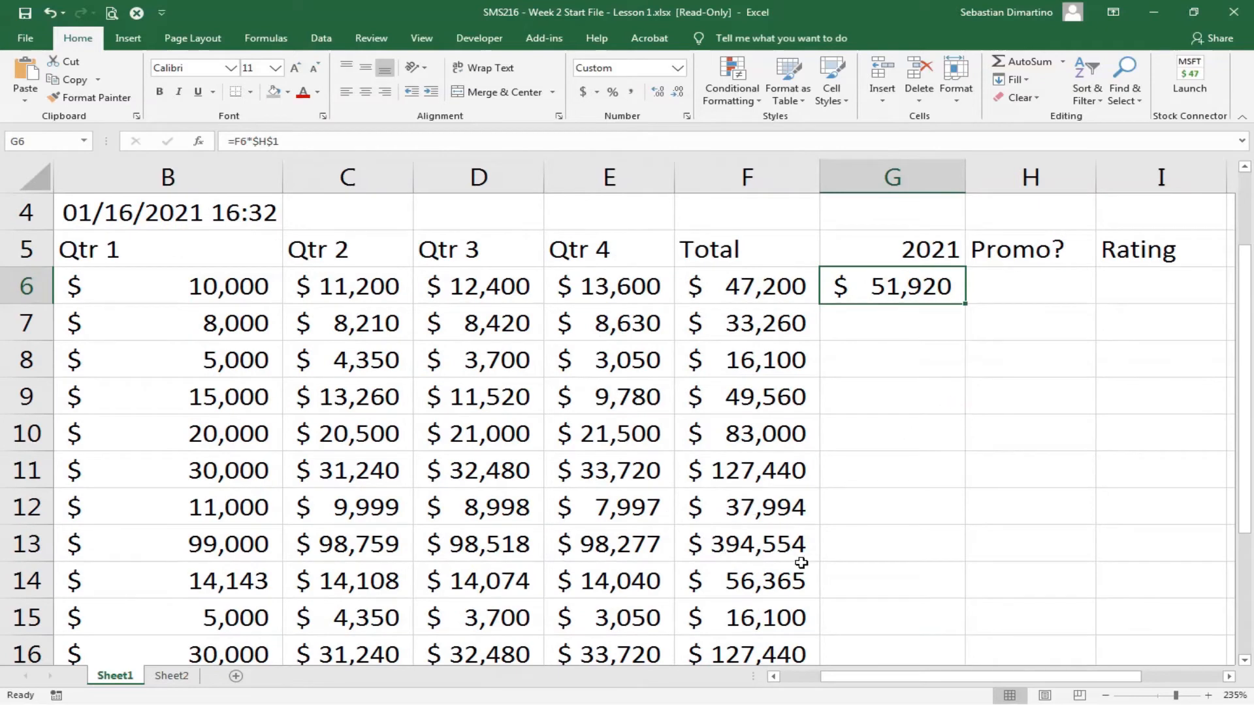
left_click_drag(966, 305, 978, 552)
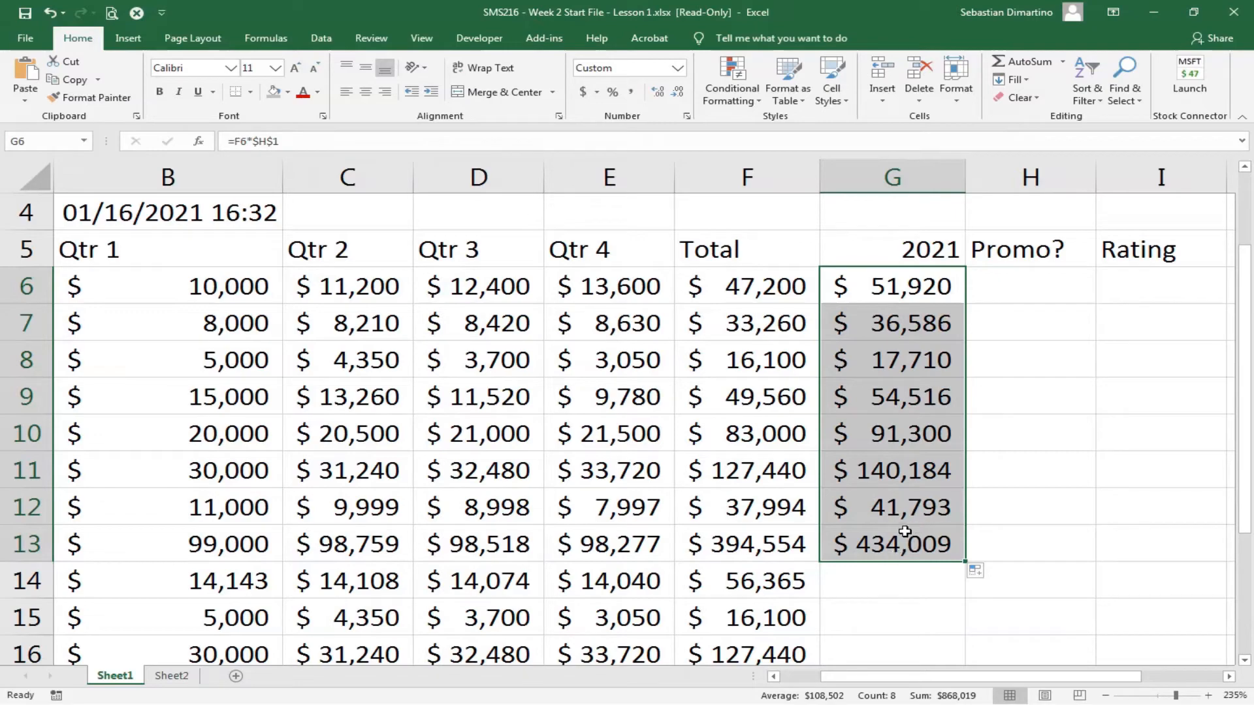
scroll(929, 386, "up", 1)
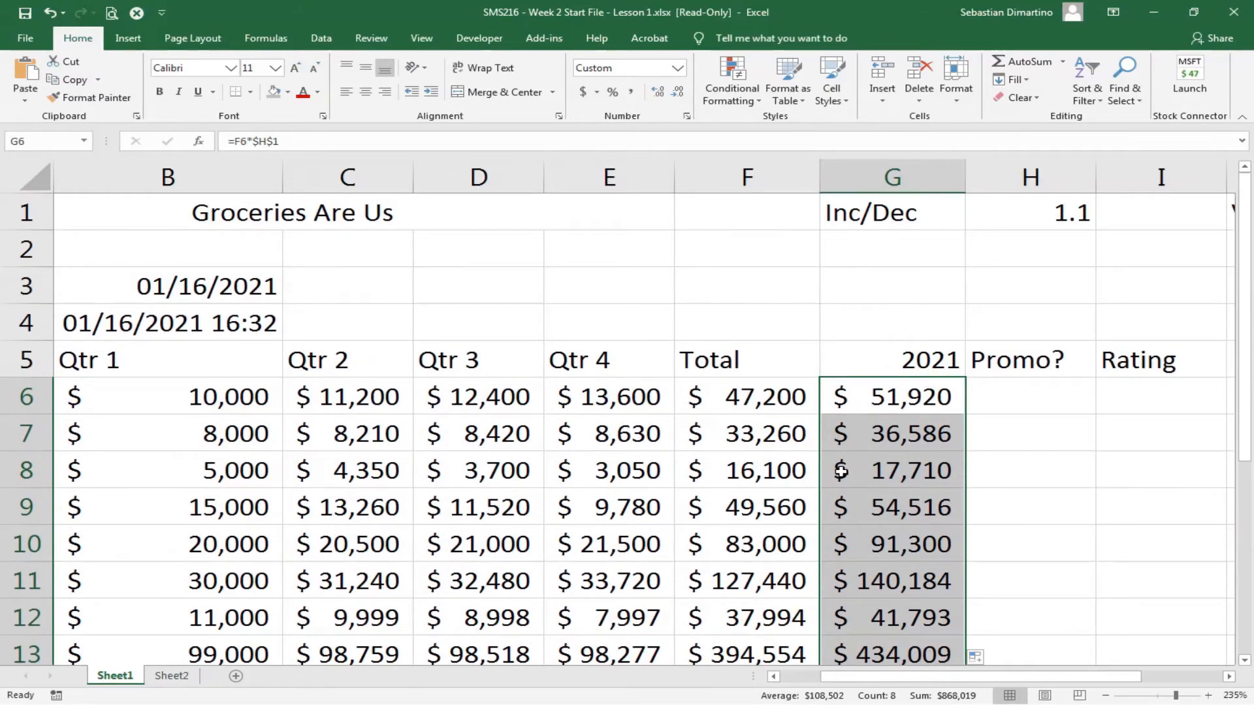
scroll(842, 472, "down", 1)
scroll(842, 471, "up", 1)
Step: Show the worksheet's formulas, examine the cell references in the summary rows and the 2021 column, and return to displaying values
left_click(326, 40)
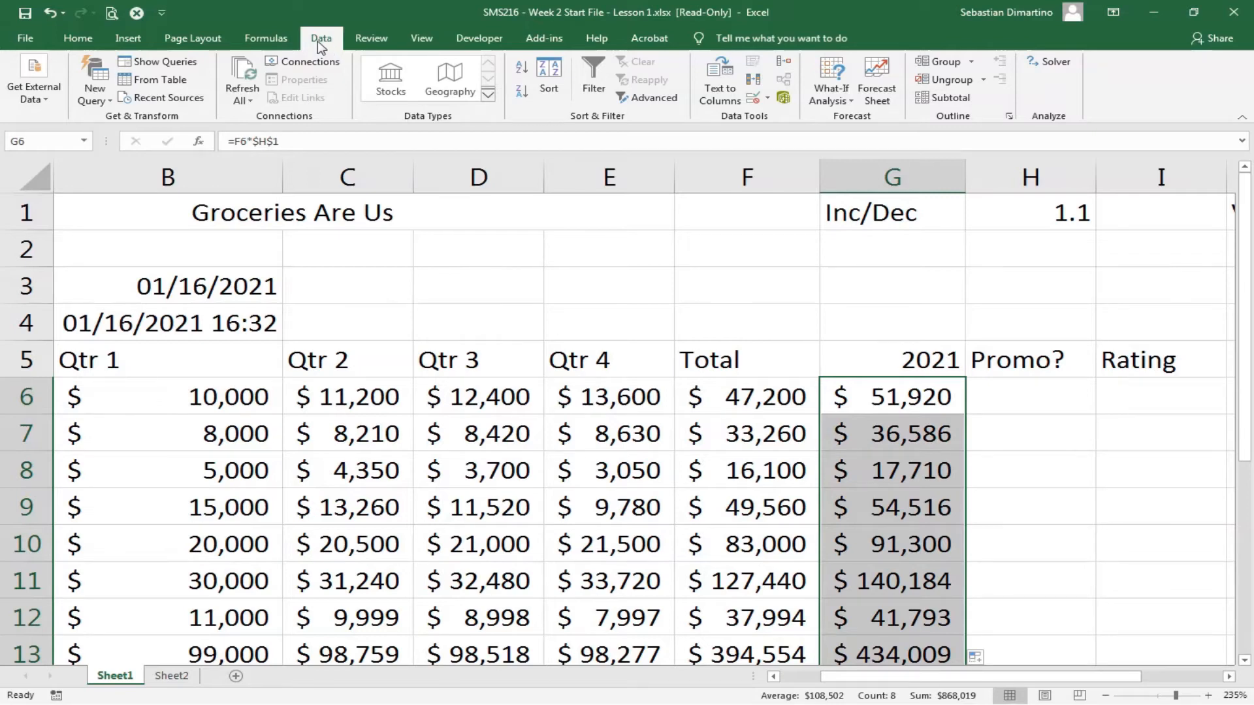
left_click(274, 46)
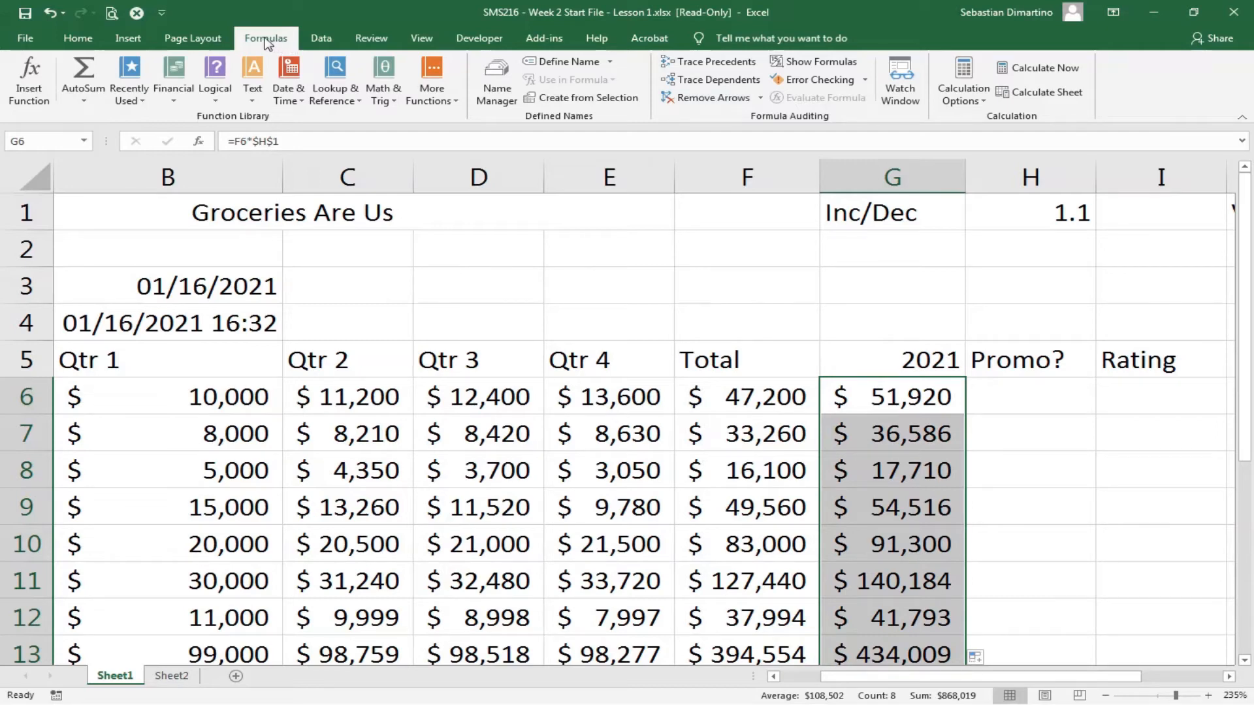
left_click(817, 68)
scroll(778, 480, "down", 1)
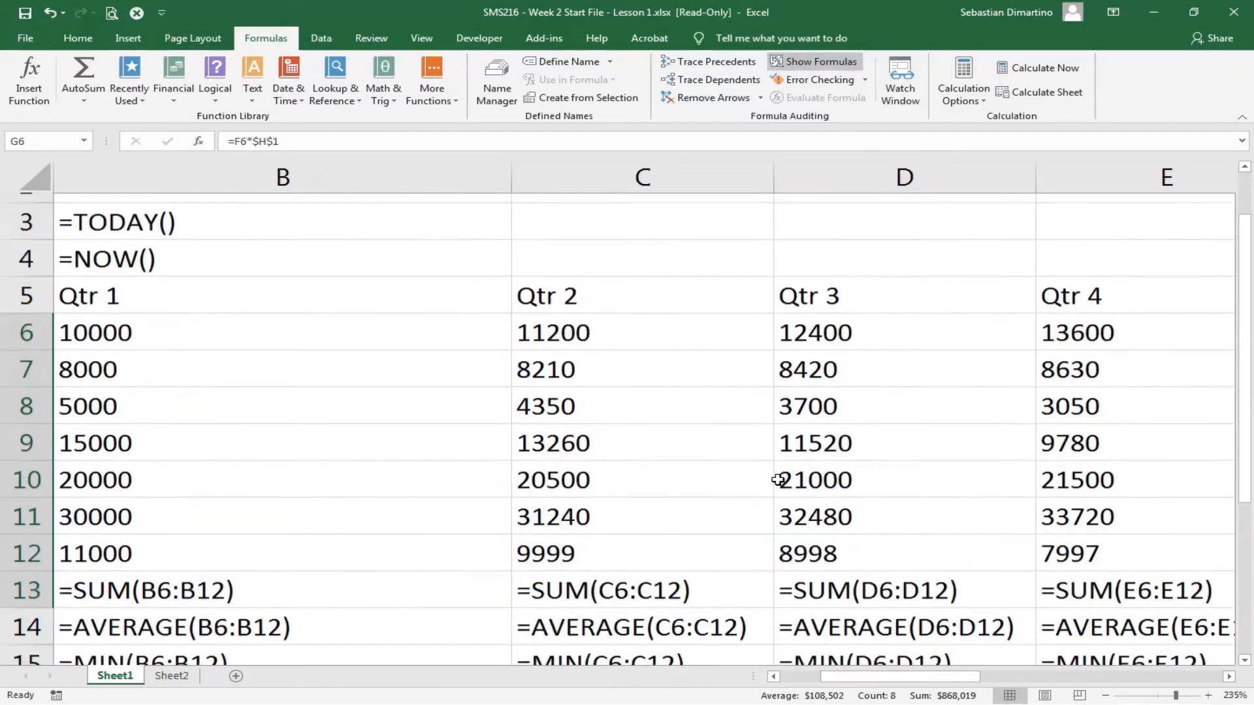
scroll(778, 480, "down", 2)
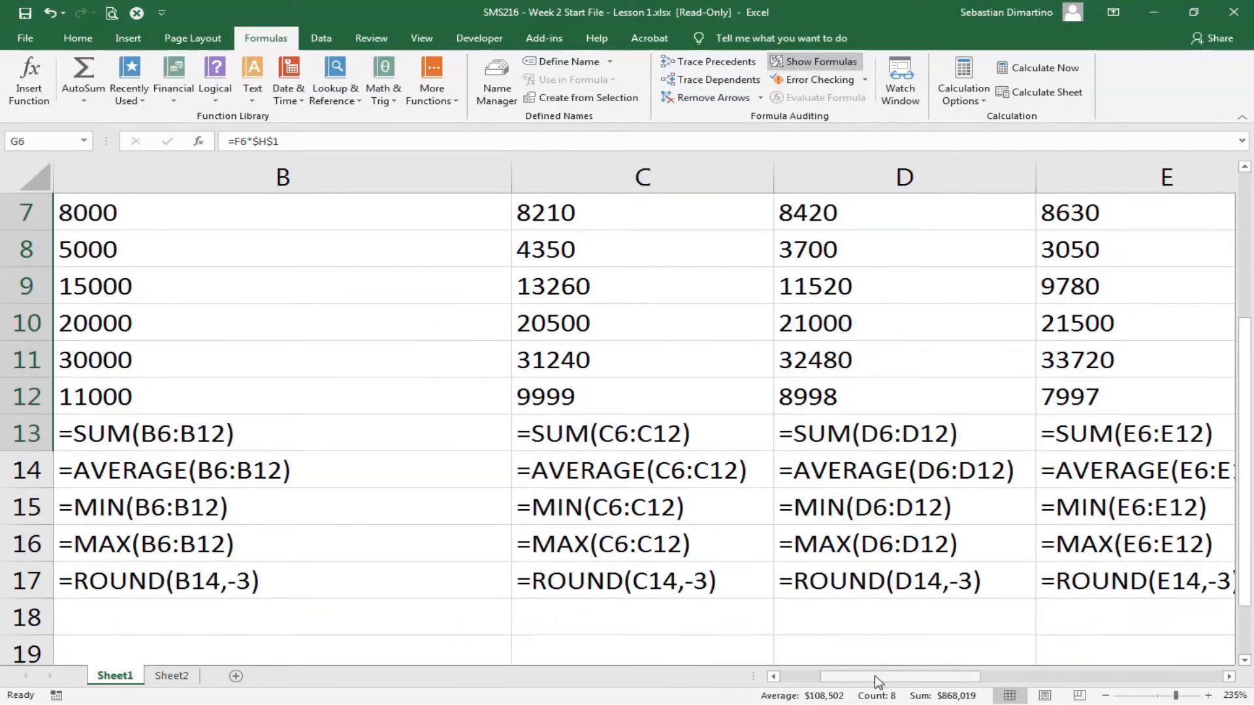
left_click_drag(879, 682, 990, 680)
scroll(917, 548, "up", 1)
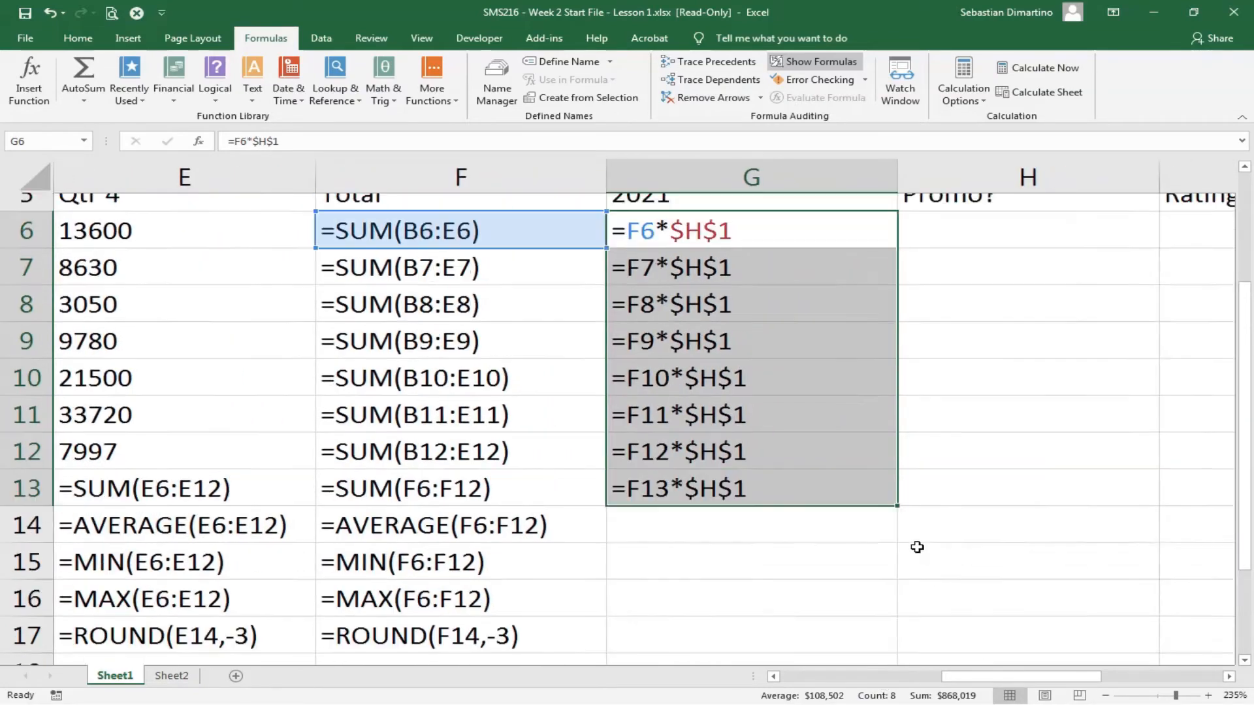
scroll(917, 548, "up", 2)
scroll(862, 526, "down", 1)
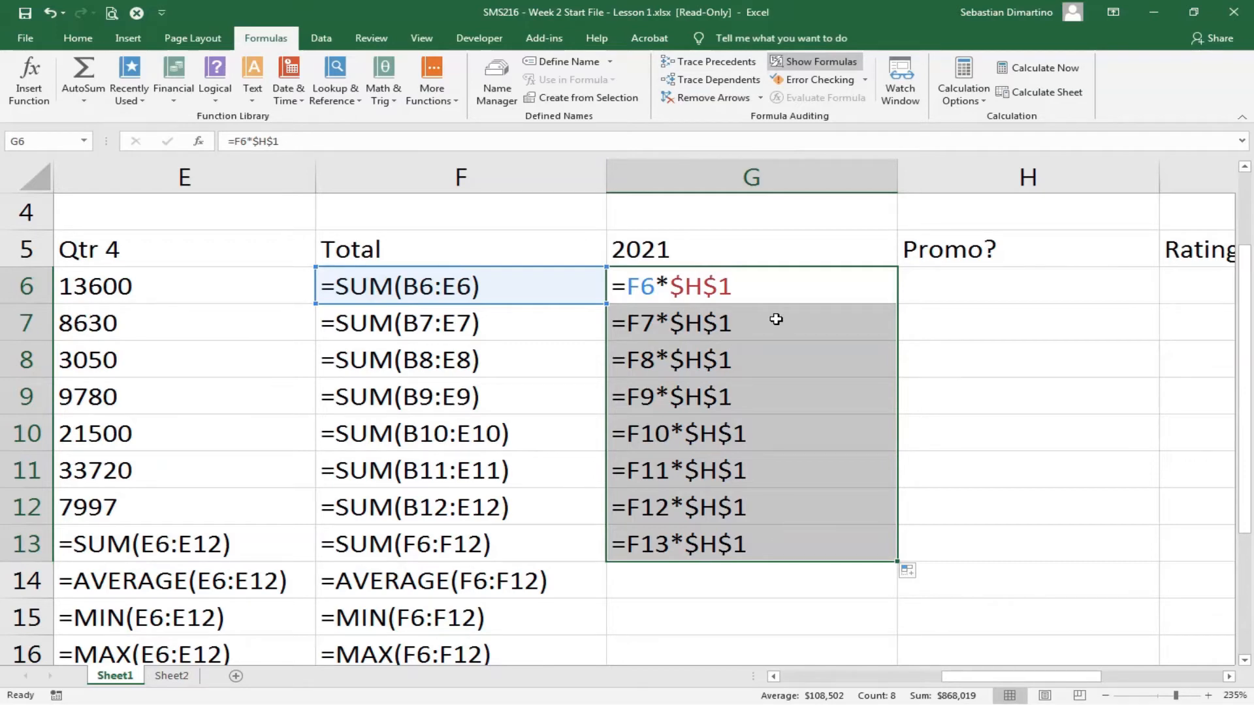
key("ctrl+grave")
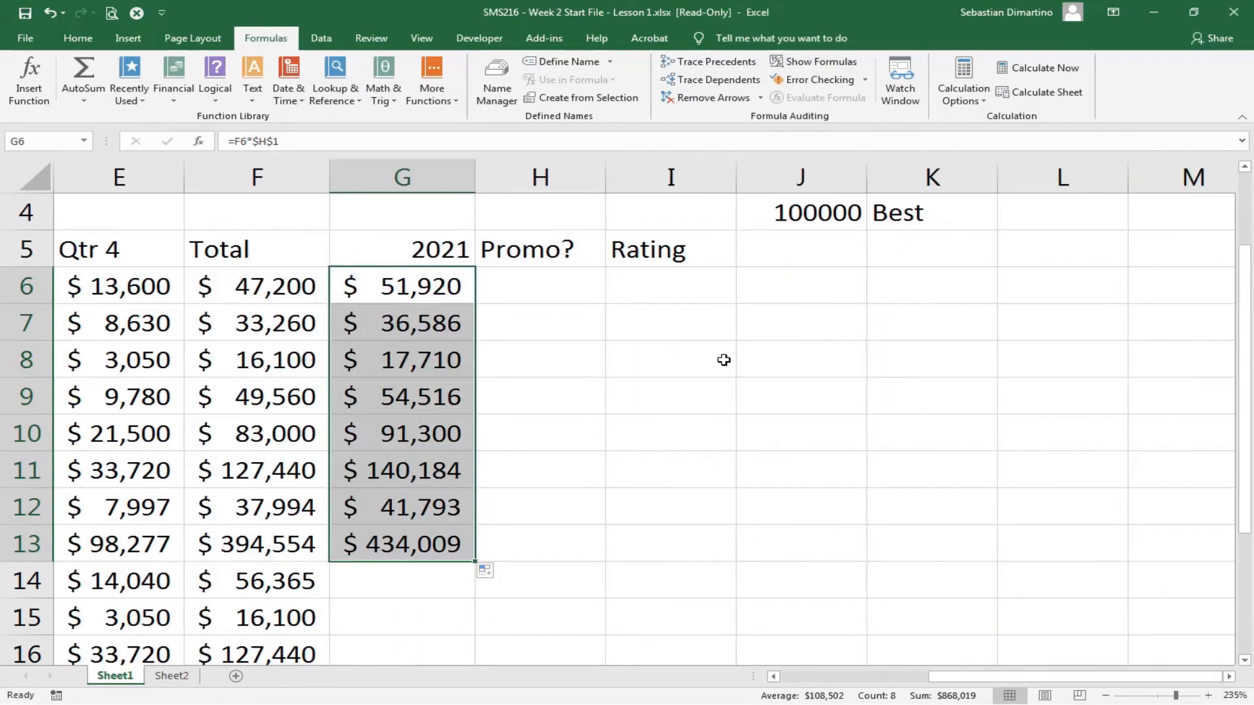
Step: Change the Inc/Dec factor in H1 to 1.3
left_click_drag(982, 675, 860, 686)
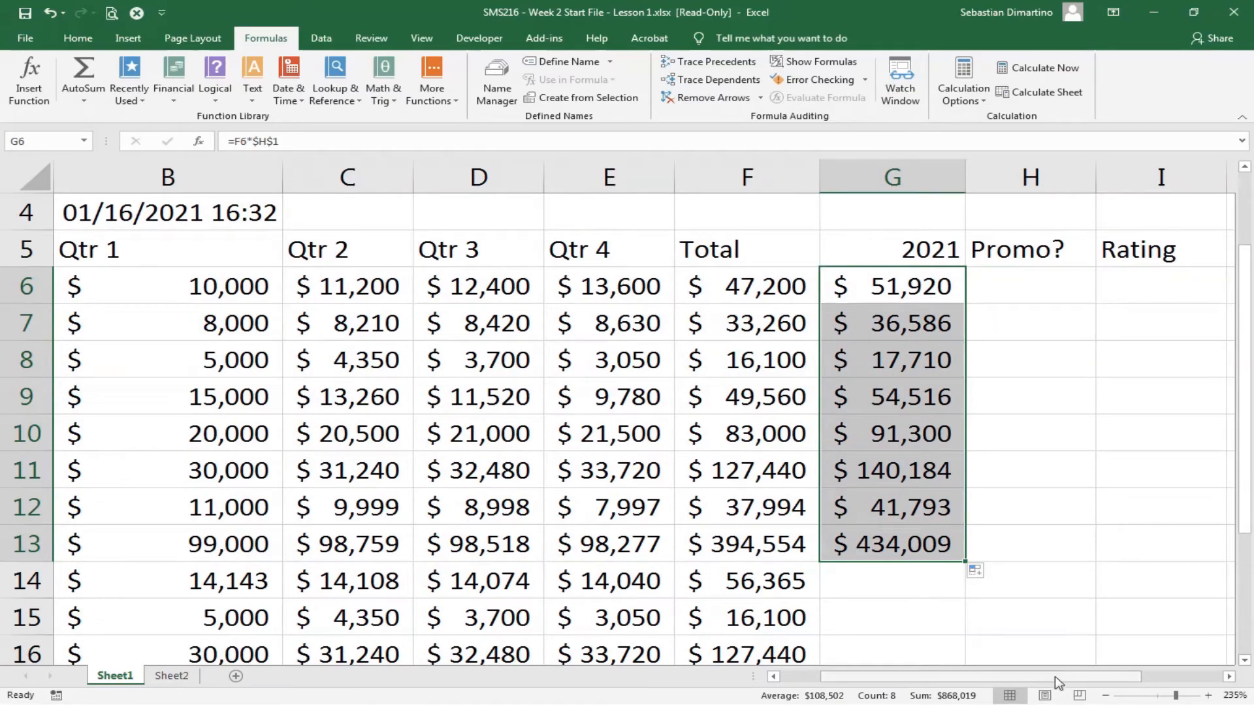
left_click_drag(1058, 681, 1079, 679)
scroll(1139, 601, "up", 1)
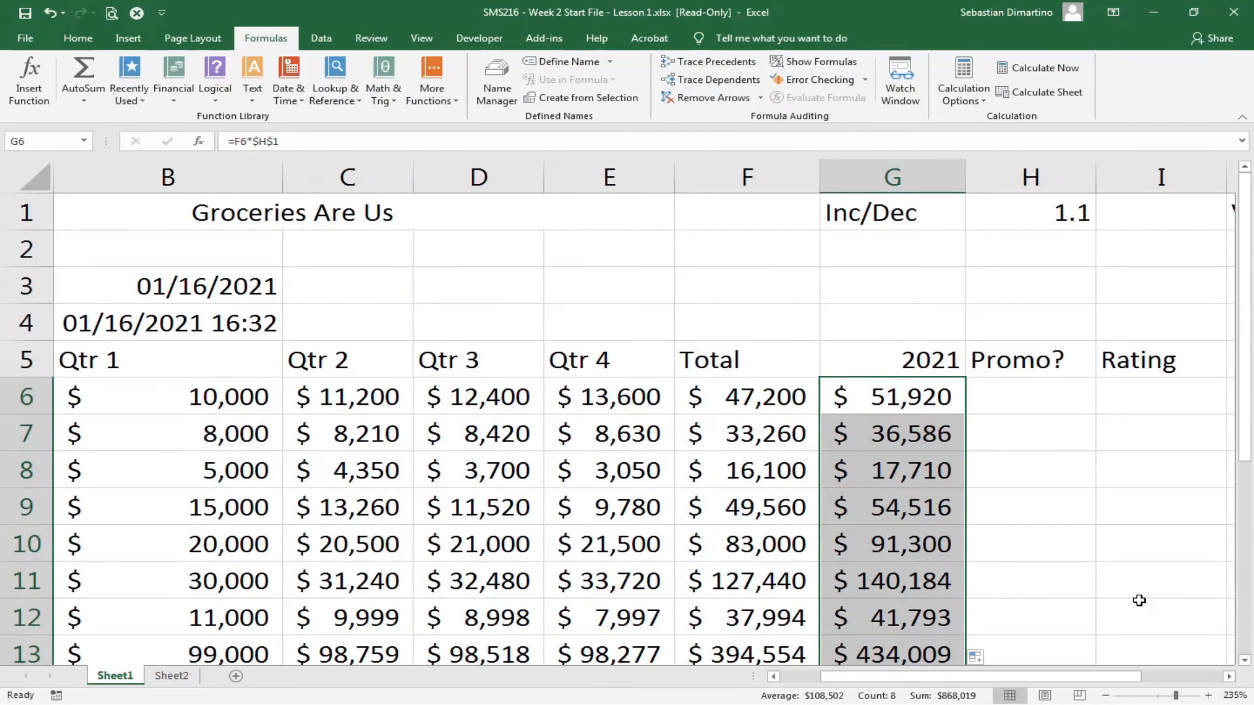
left_click(1053, 213)
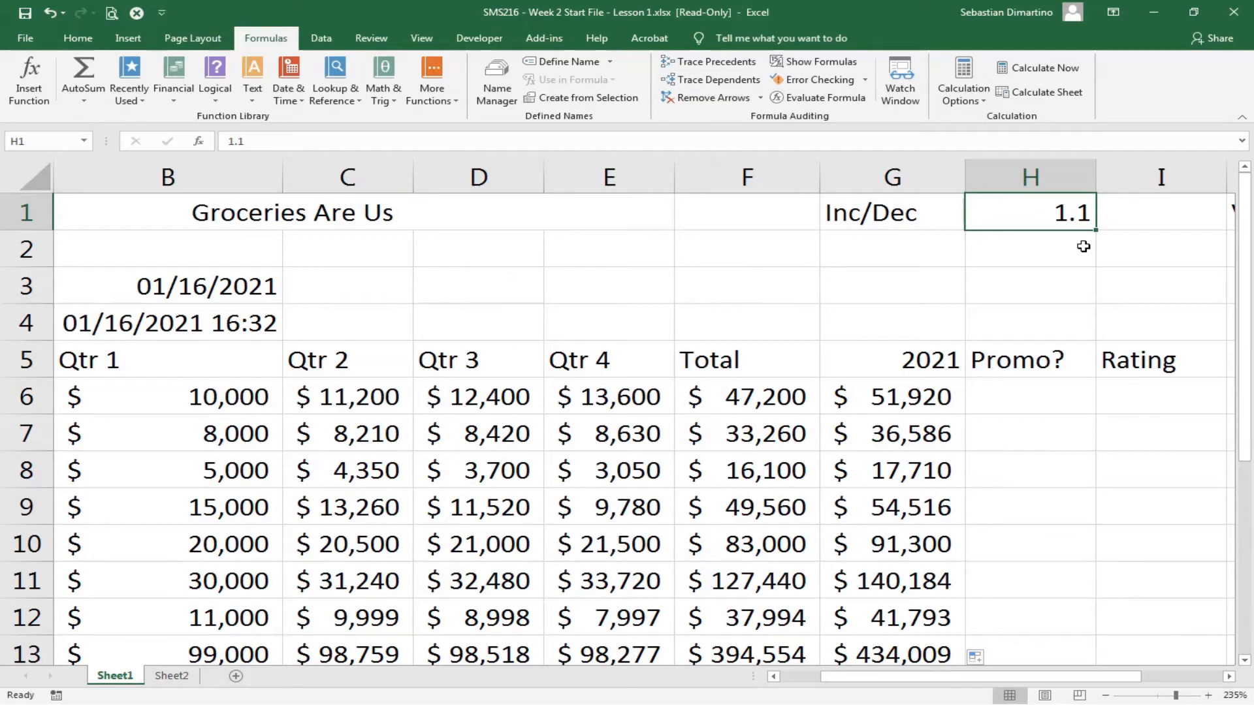
type("1.3")
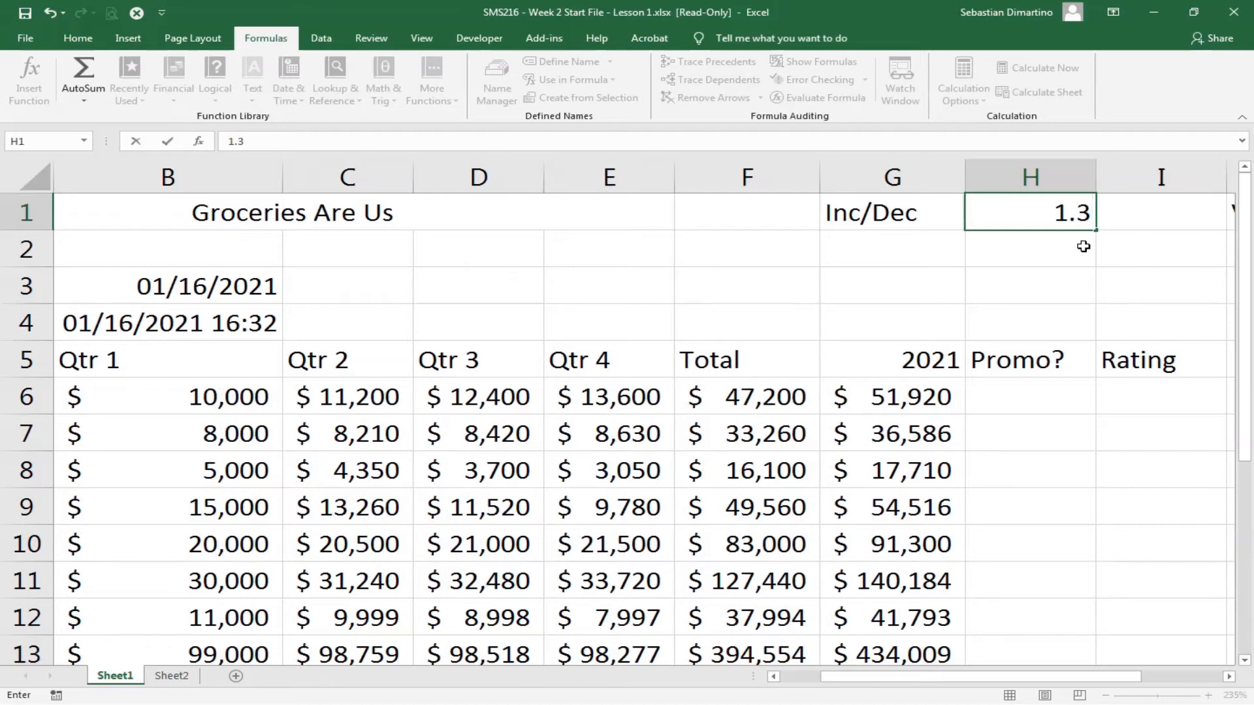
key("Return")
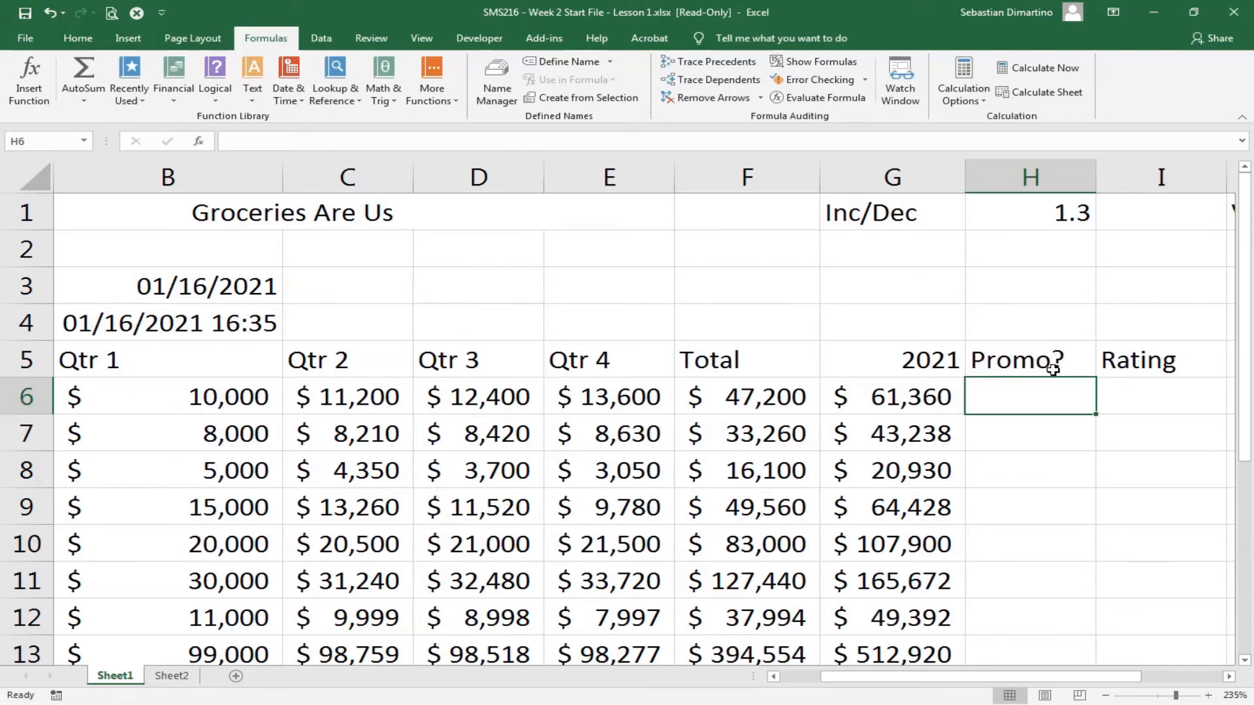
Step: Find the IF function and insert it in Bread's Promo? cell, H6
scroll(1045, 556, "down", 1)
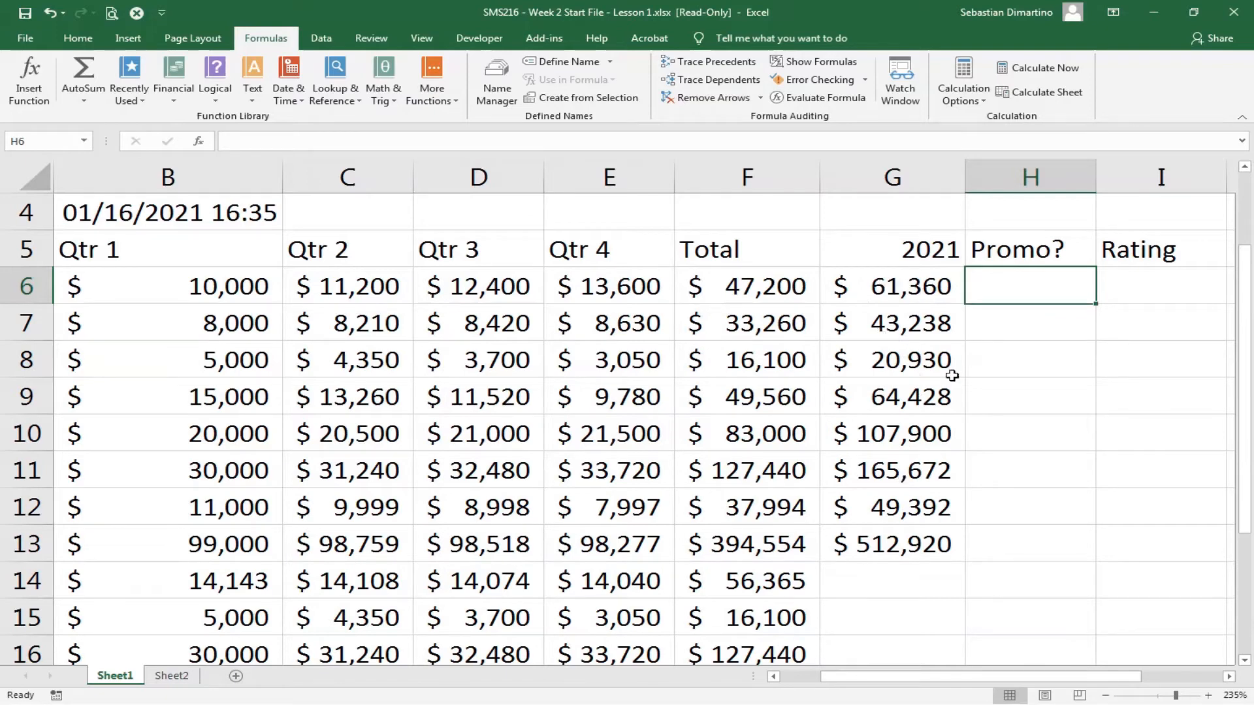
scroll(997, 416, "up", 1)
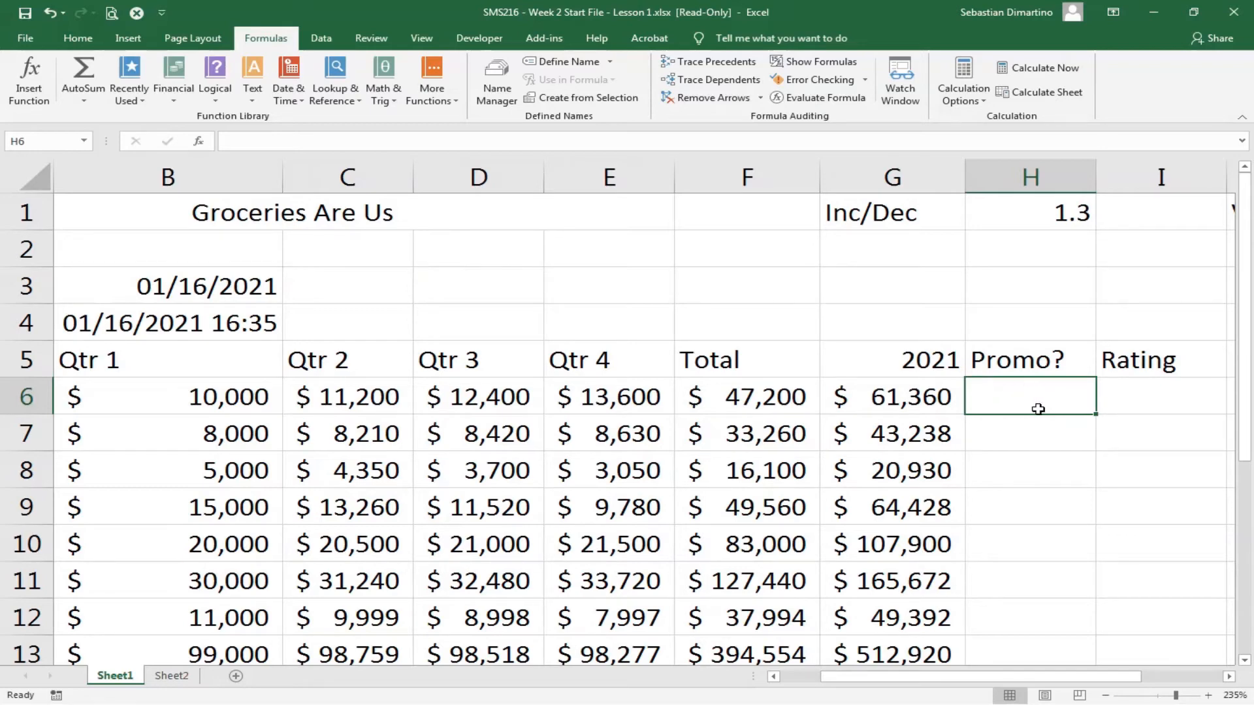
left_click(199, 142)
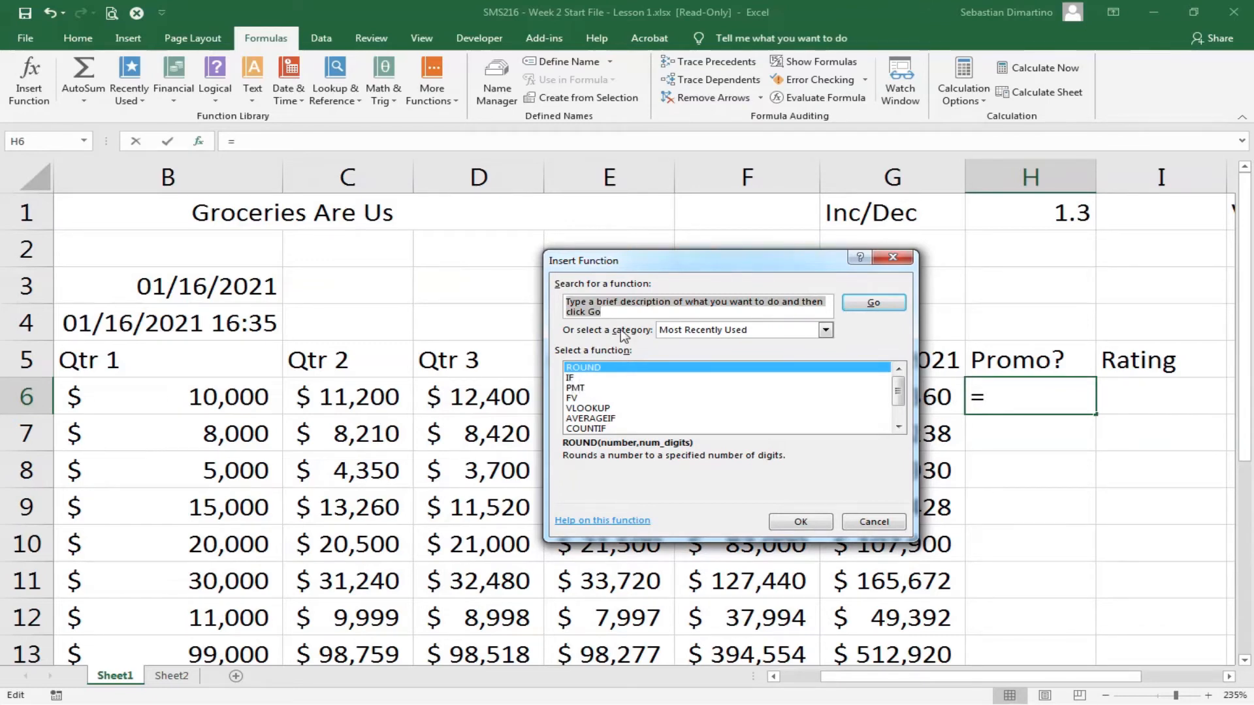
type("IF")
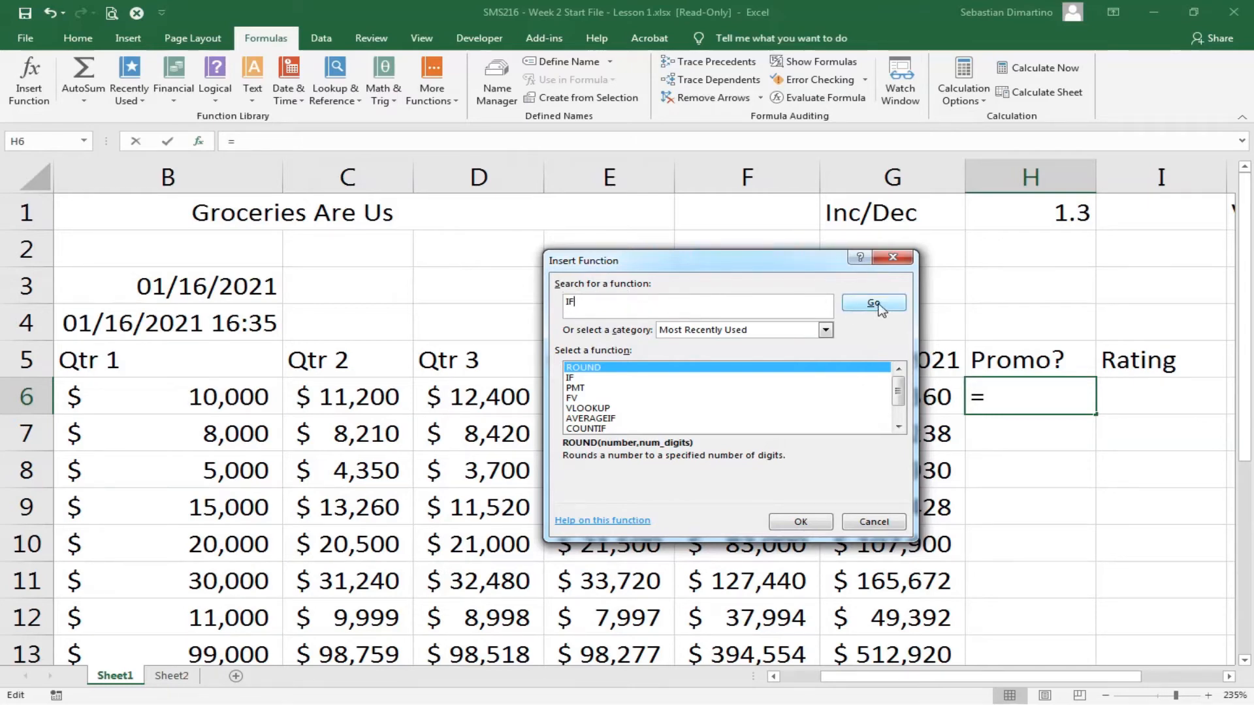
left_click(881, 307)
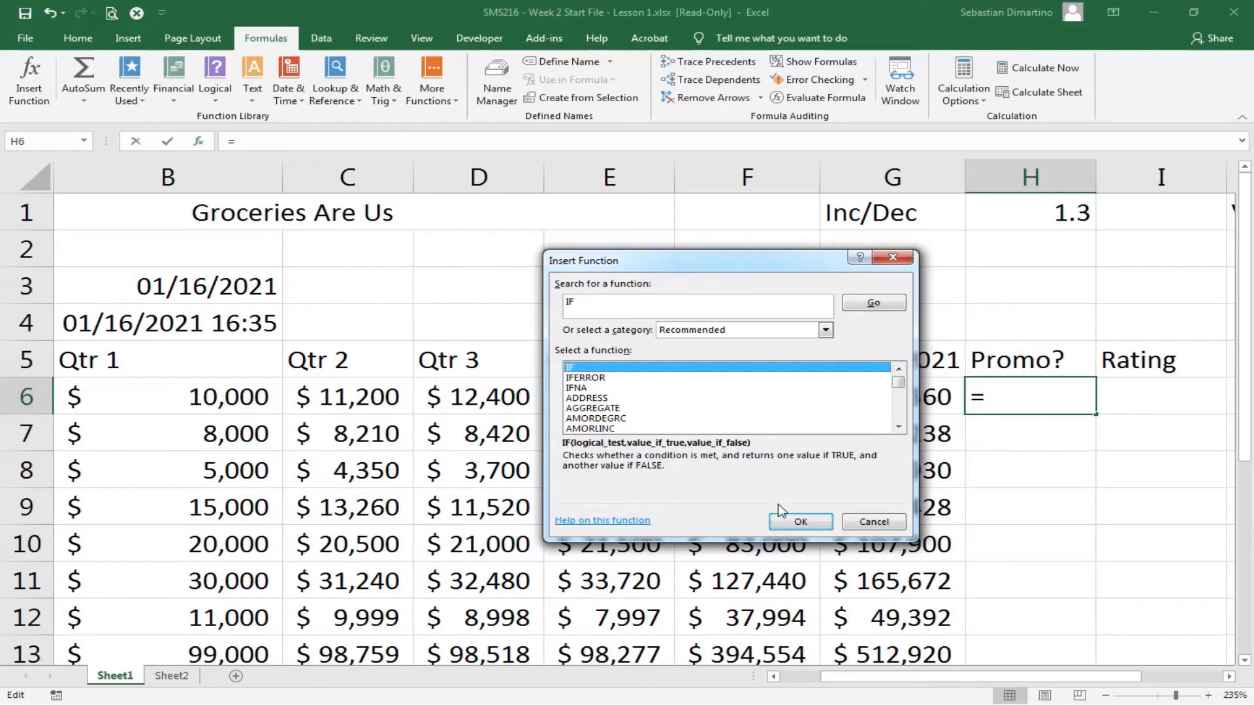
left_click(808, 525)
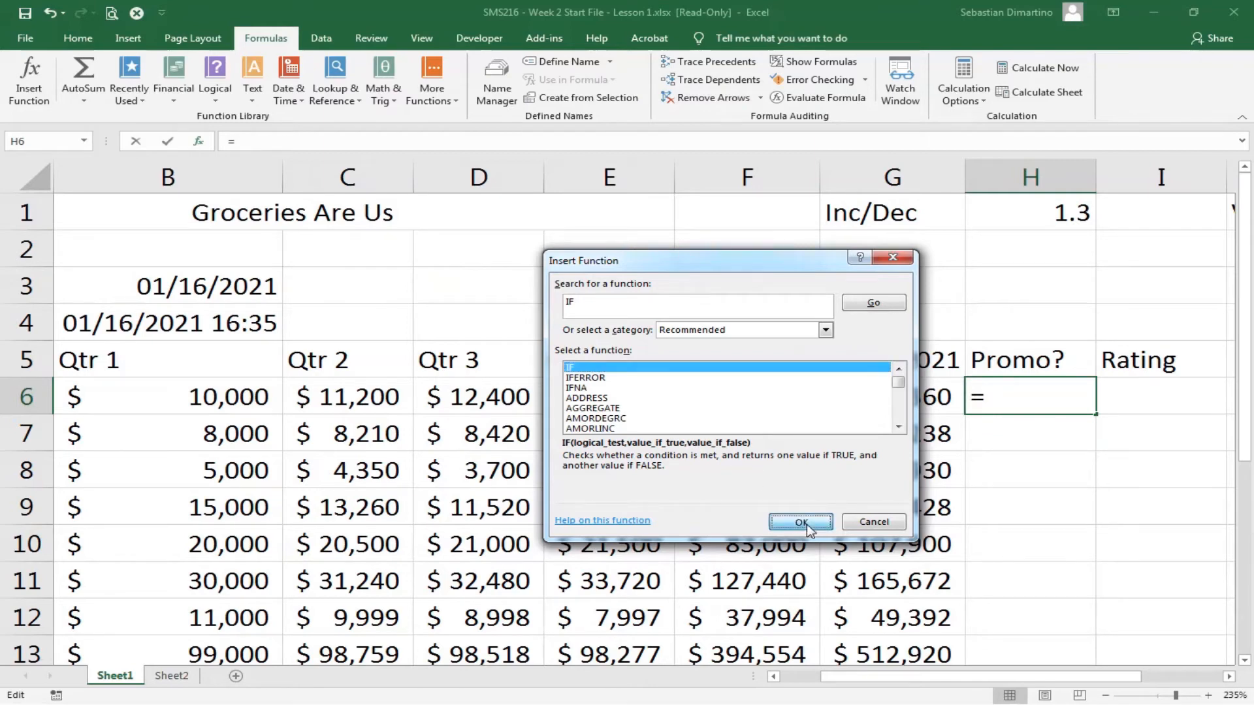
Step: Set the IF function's logical test to G6<45000, using Bread's 2021 projection
left_click_drag(661, 293, 464, 226)
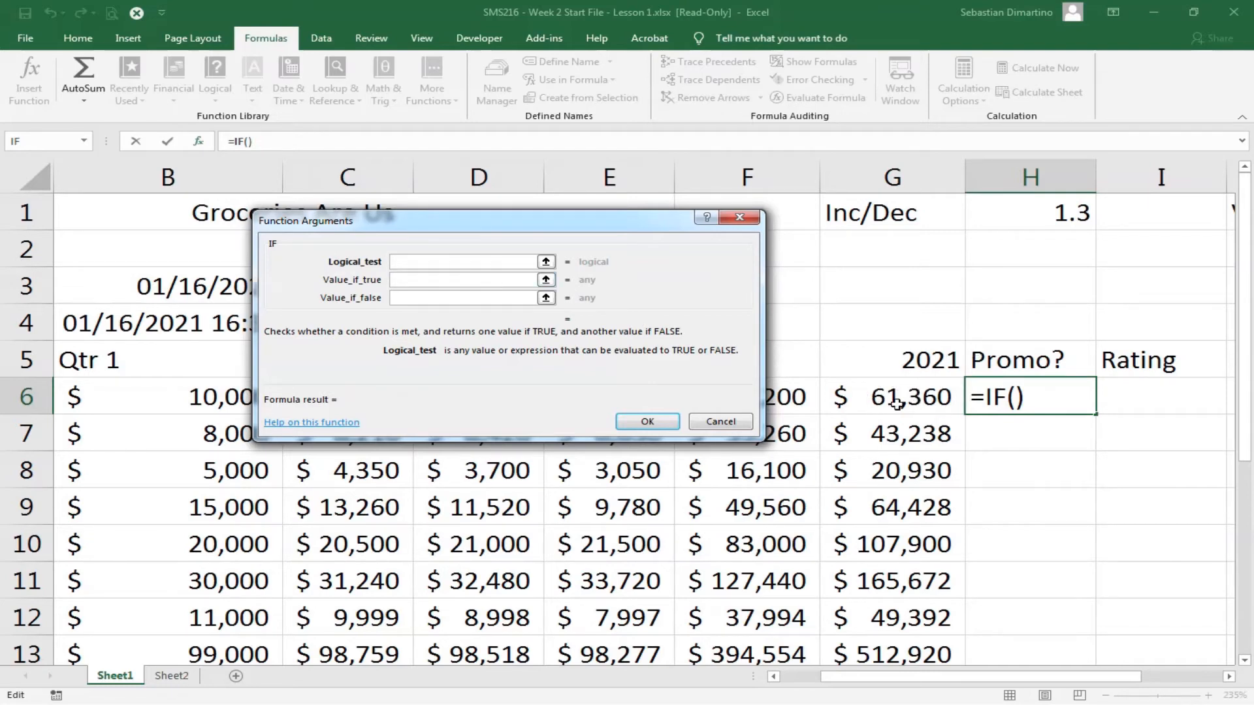
left_click(908, 396)
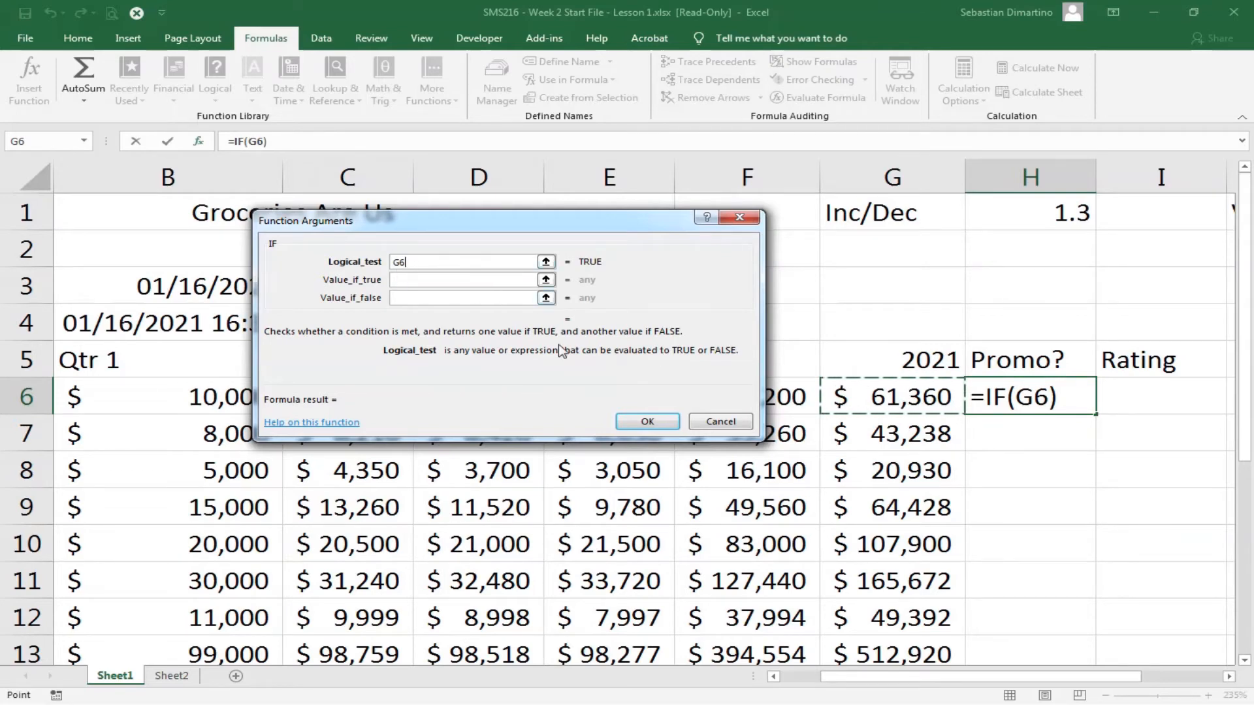
type("<")
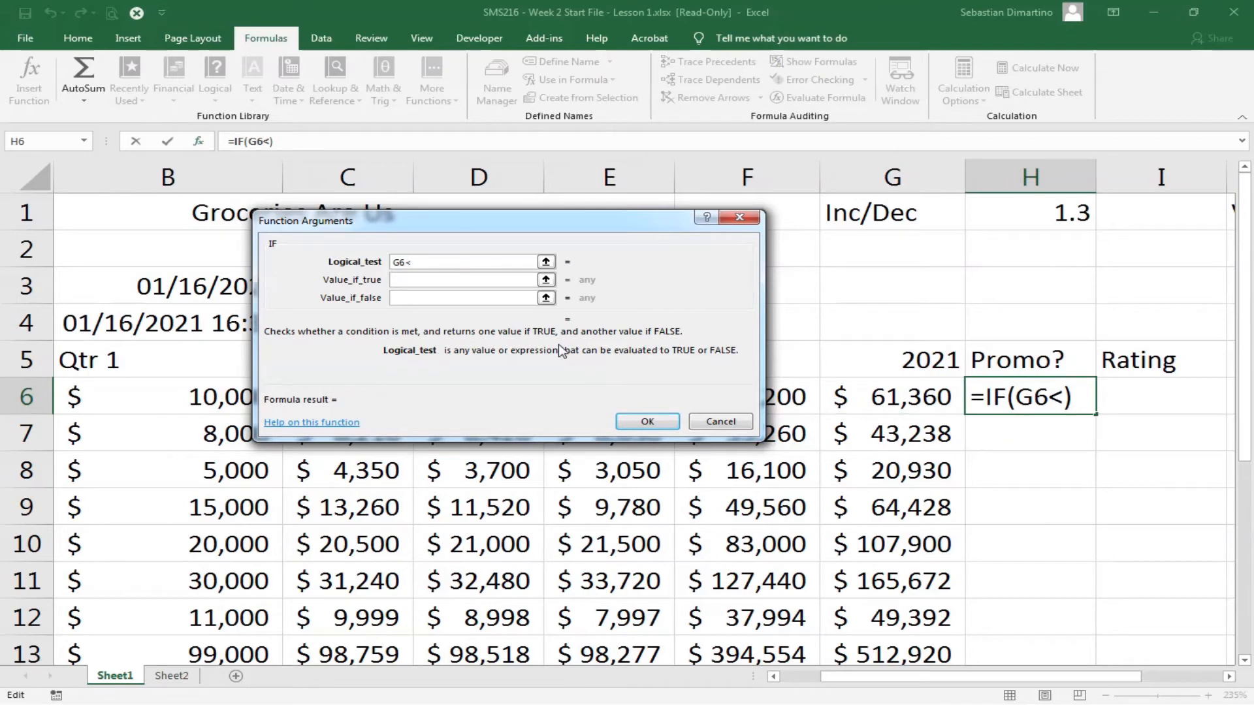
type("45000")
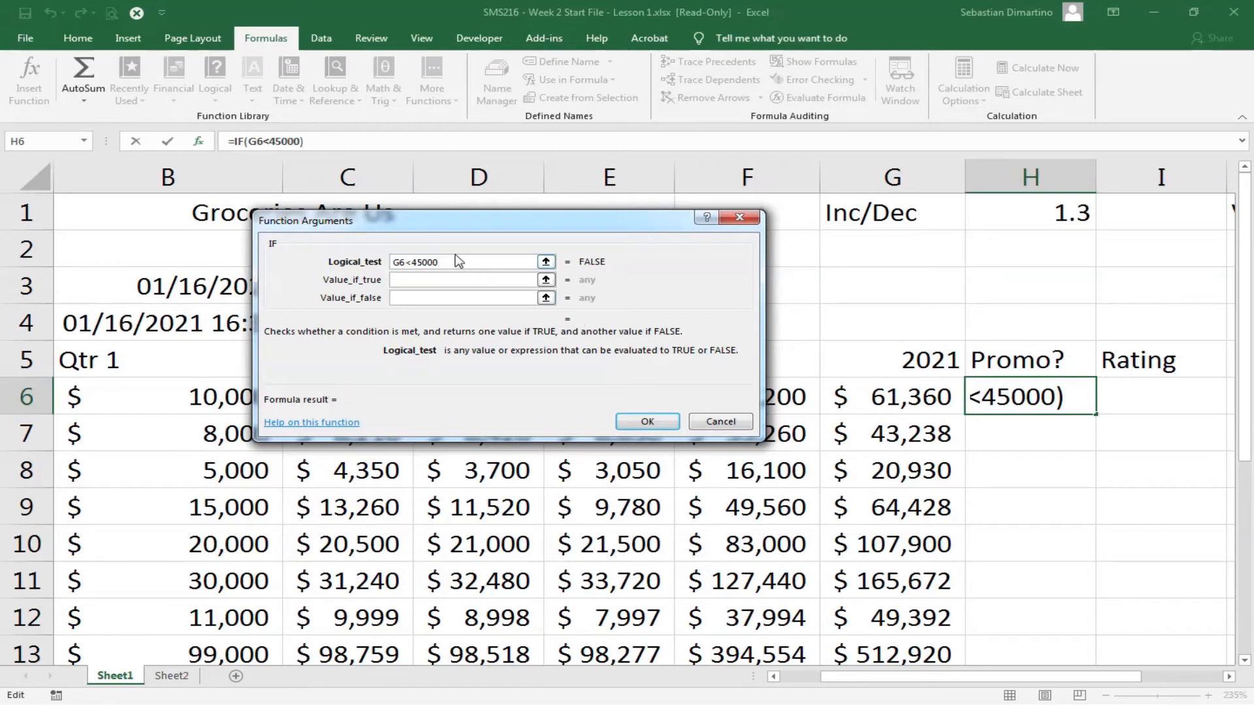
Step: Have the IF function return YES when true and NO when false, and enter it in H6
left_click(416, 283)
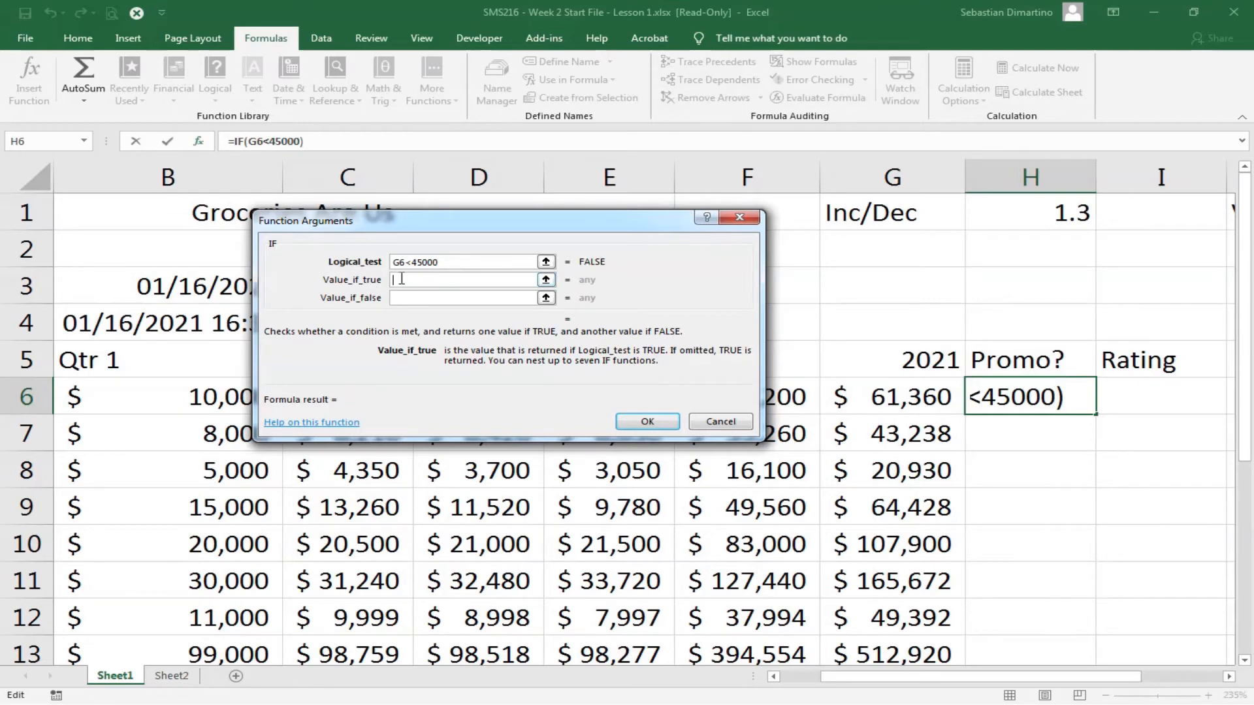
type("YES")
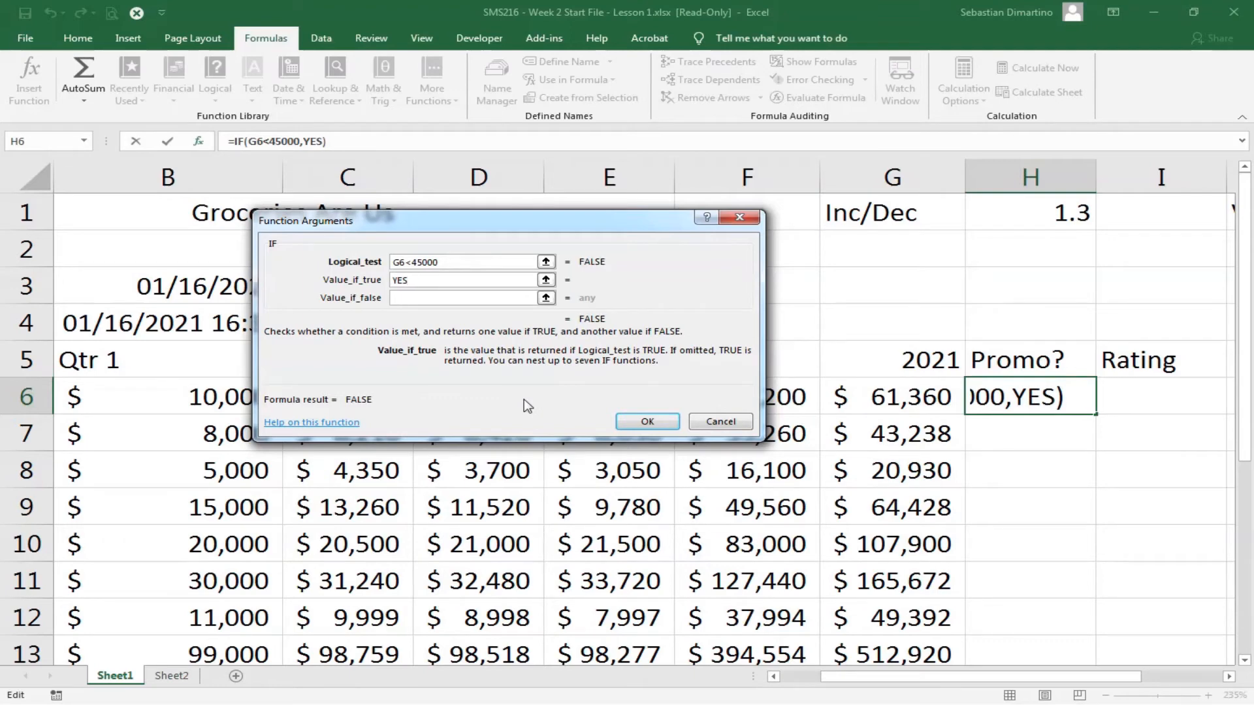
left_click(415, 298)
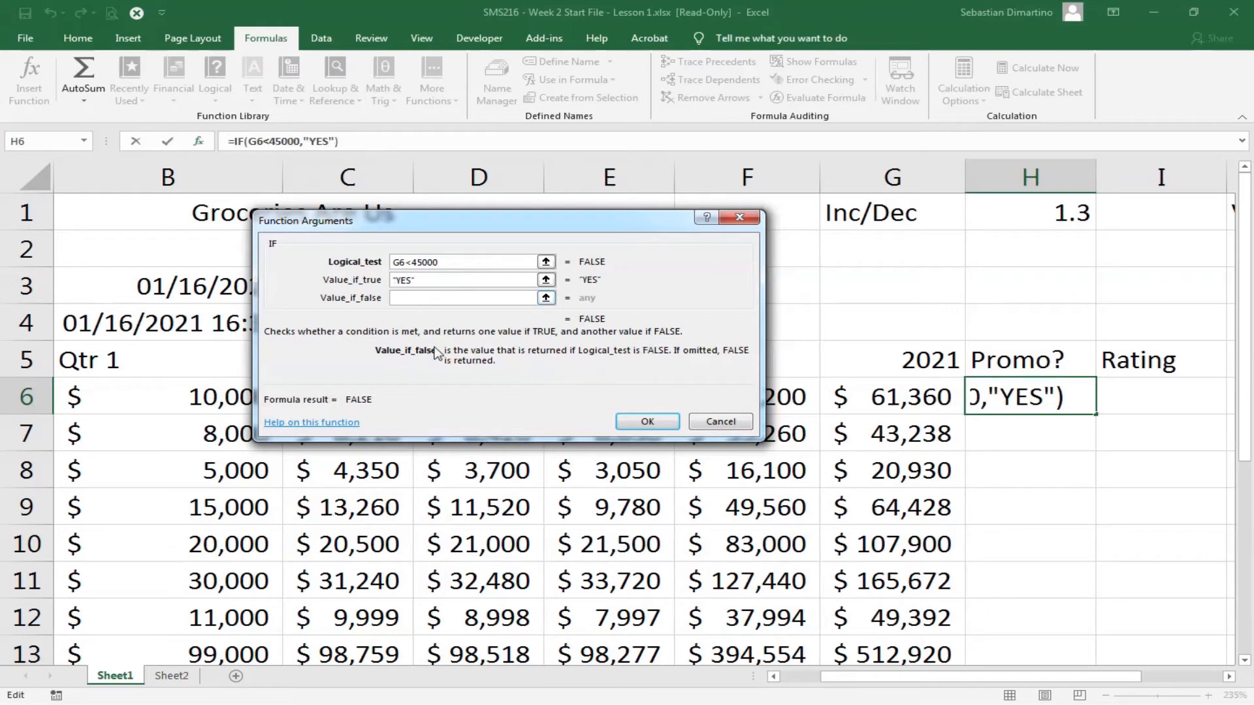
type("N")
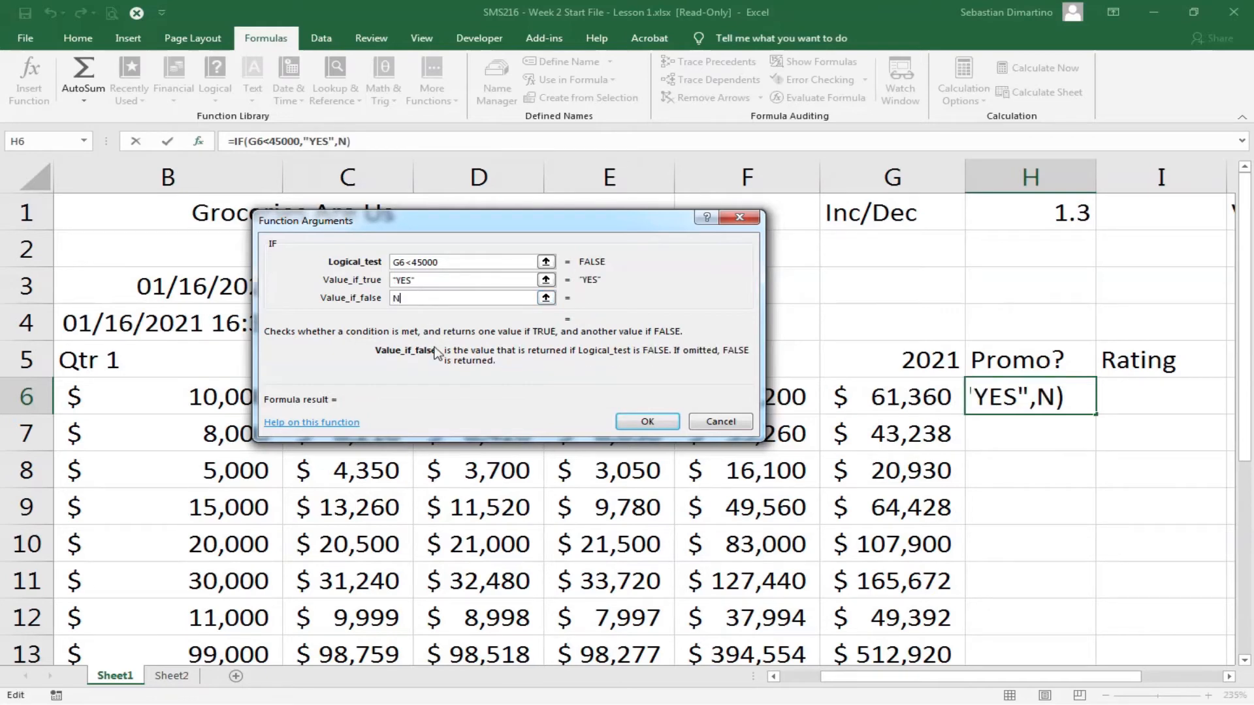
type("O")
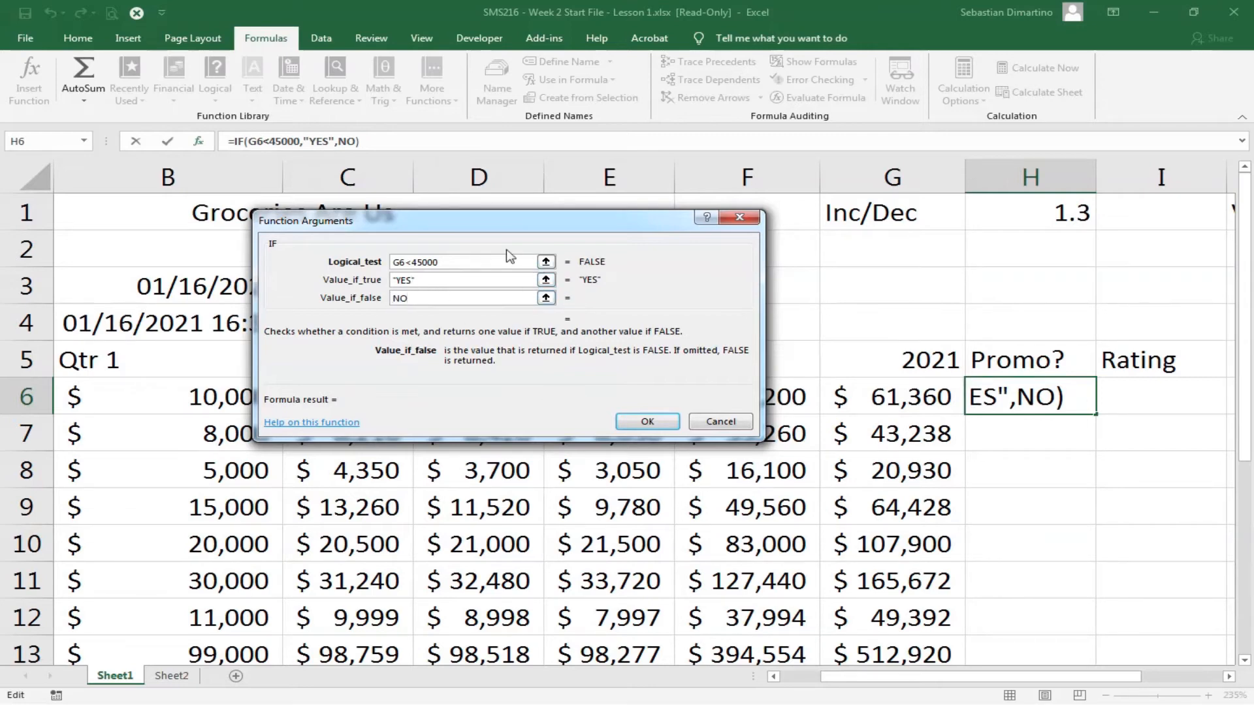
left_click(648, 423)
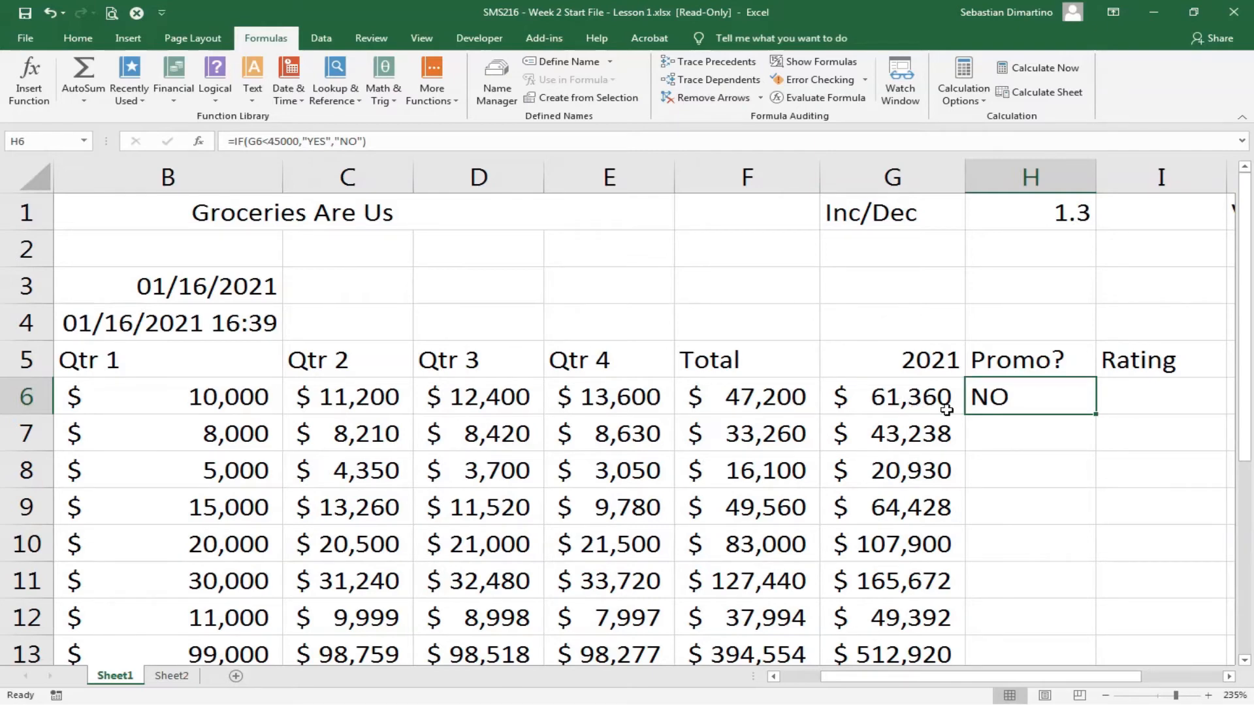
Step: Fill the Promo? formula from H6 down through the Chocolate row in H12
scroll(1100, 444, "down", 1)
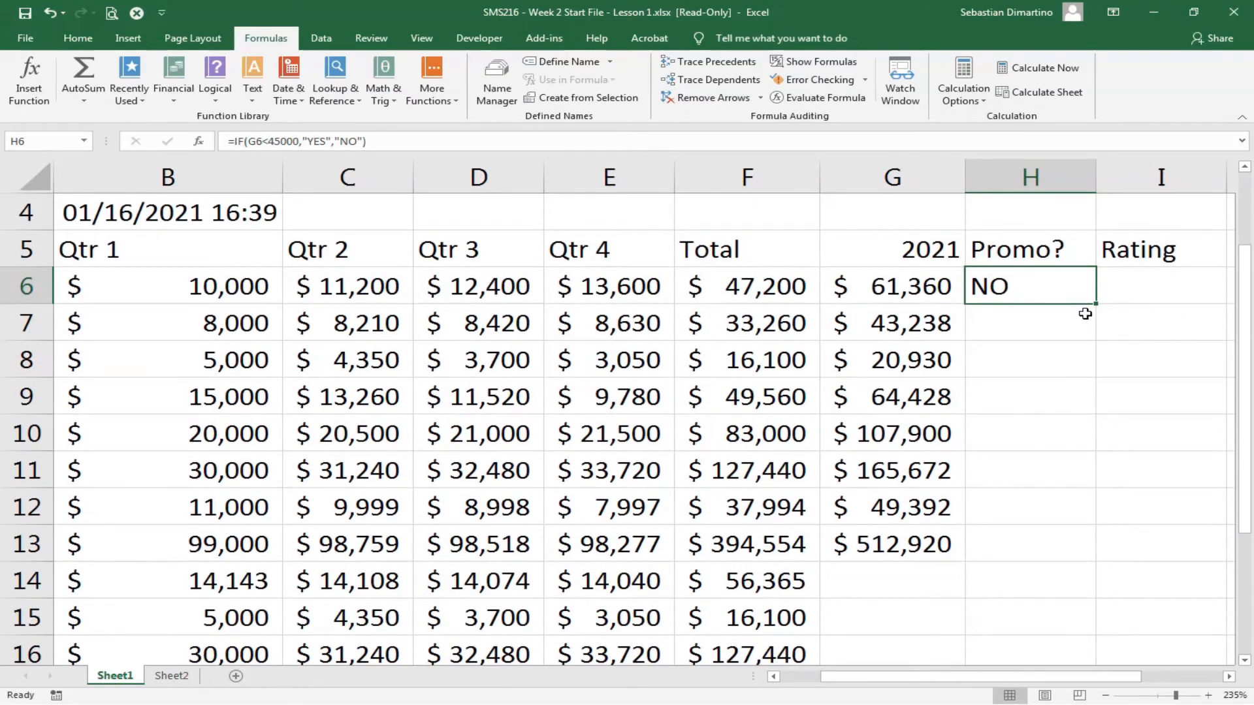
left_click_drag(1096, 303, 1086, 518)
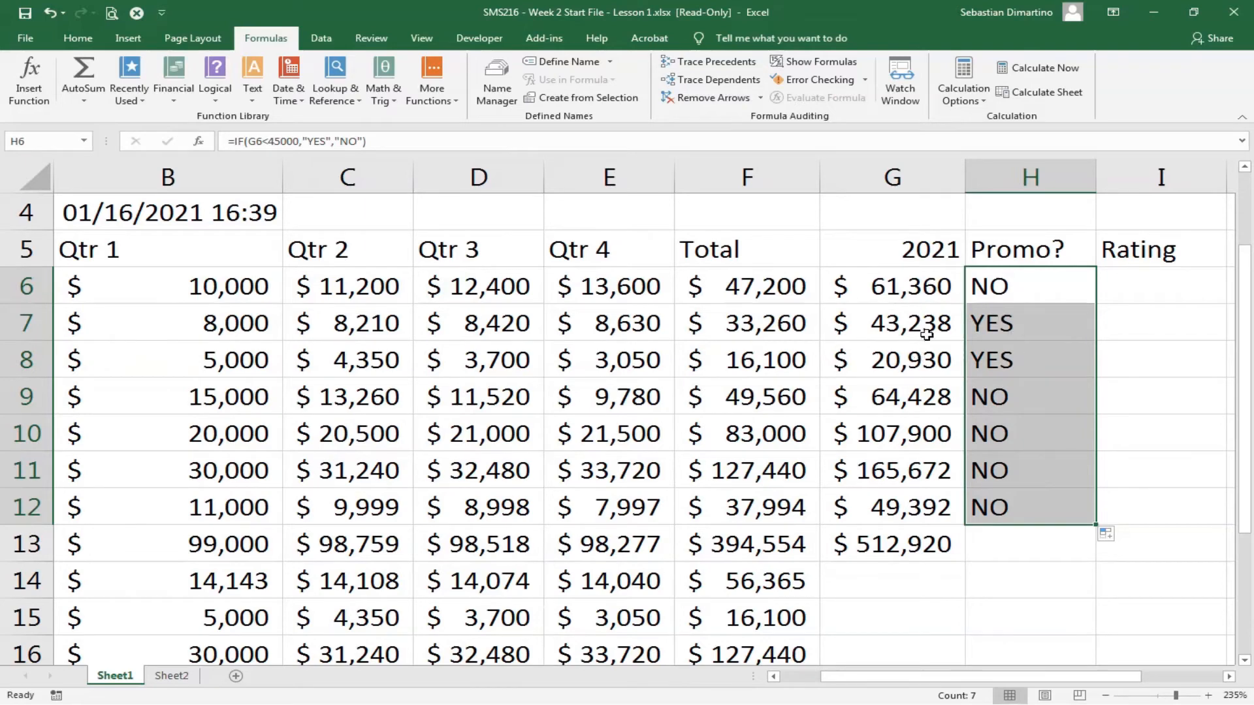
left_click_drag(938, 677, 872, 683)
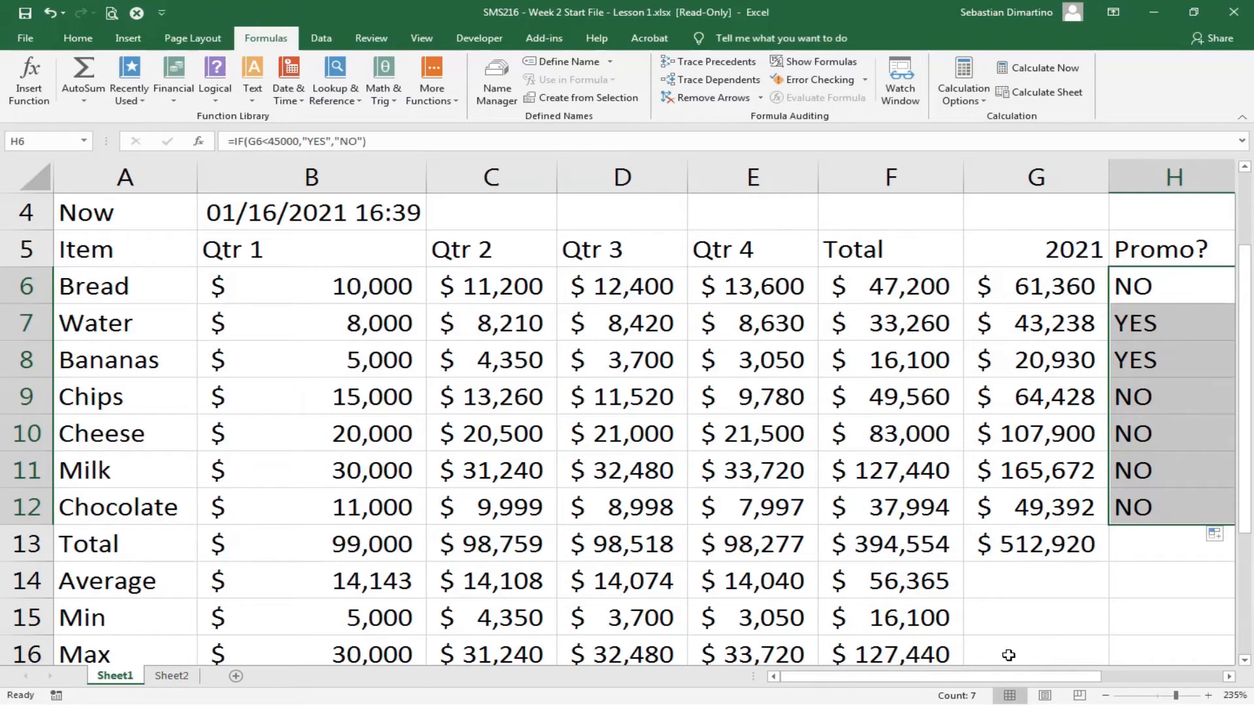
Step: Find the VLOOKUP function and insert it in Bread's Rating cell, I6
left_click_drag(1006, 680, 1097, 673)
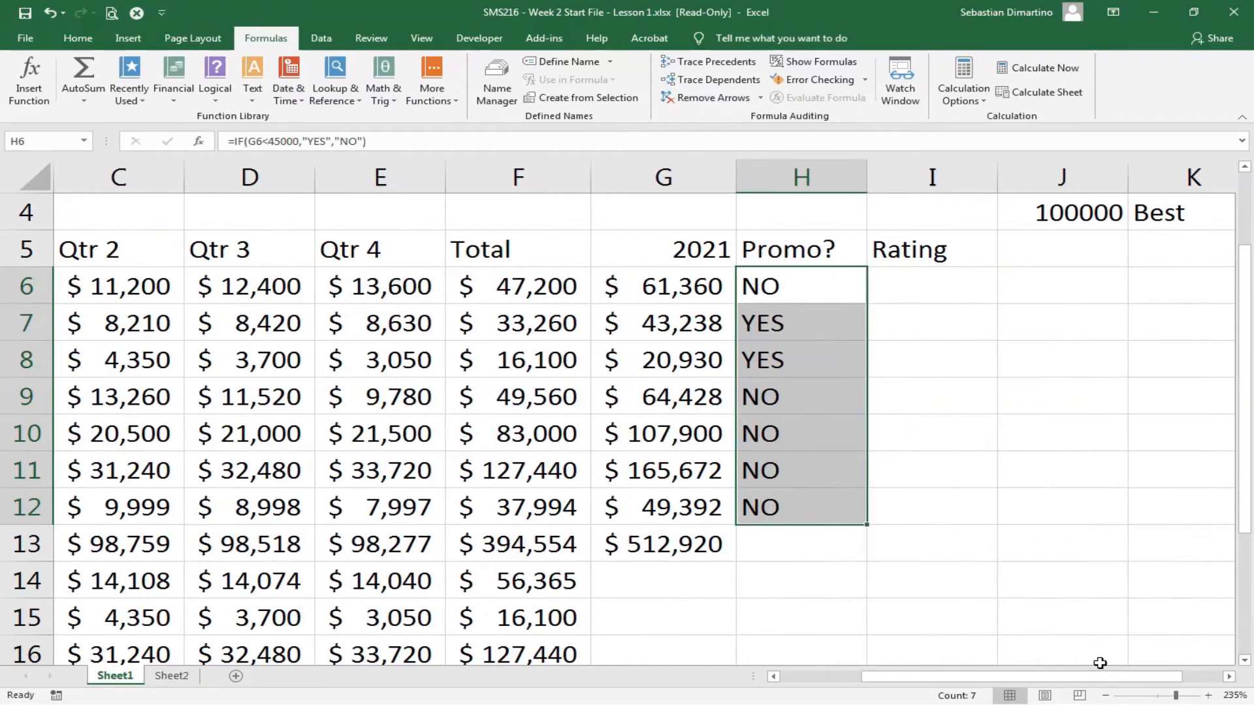
scroll(1108, 565, "up", 1)
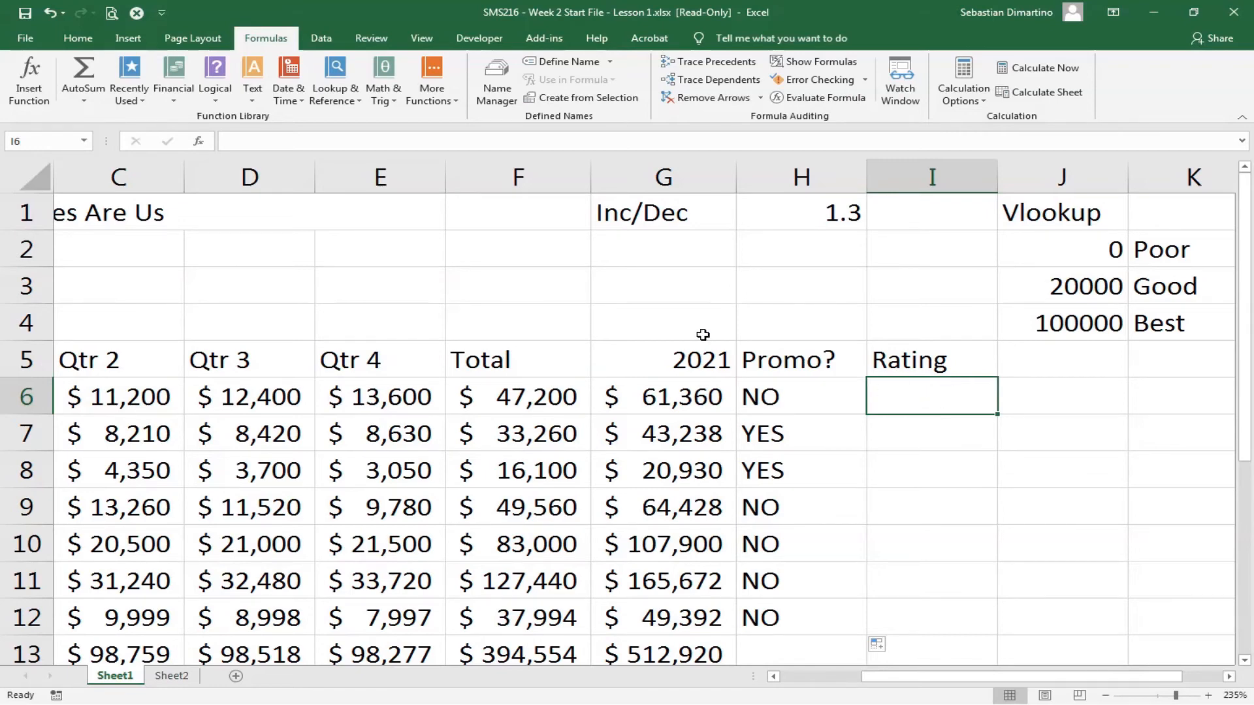
left_click(200, 140)
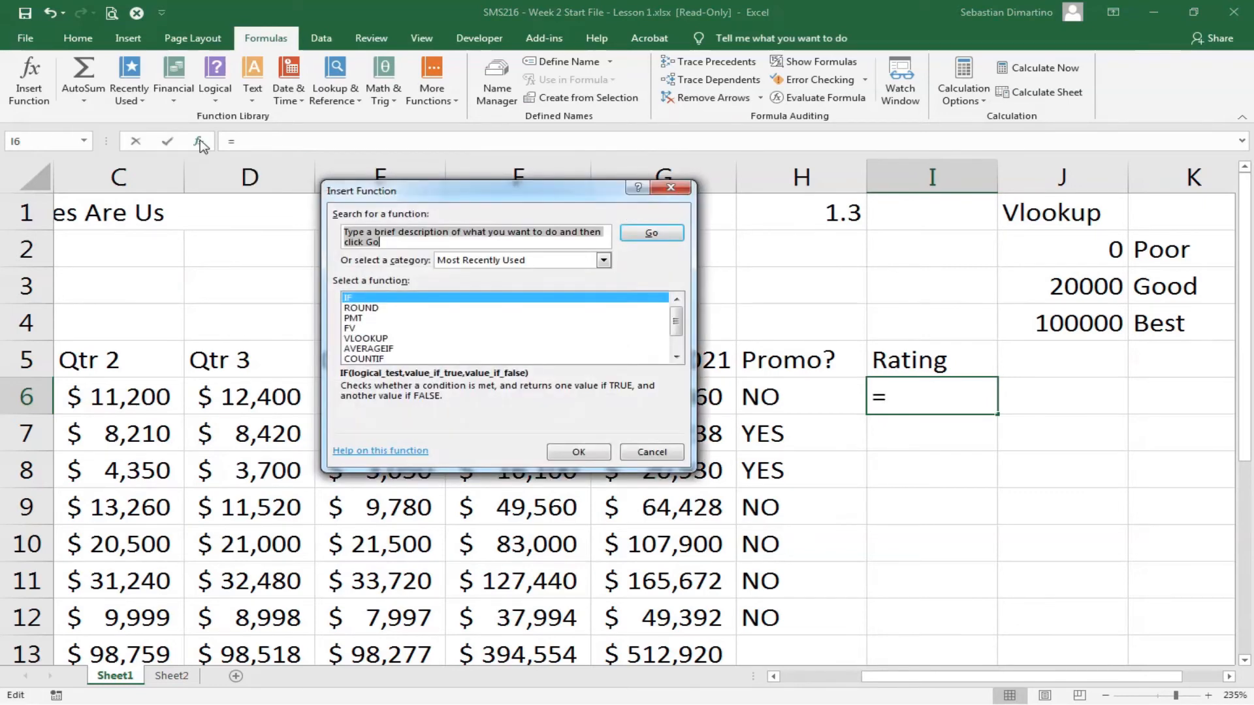
type("Vl")
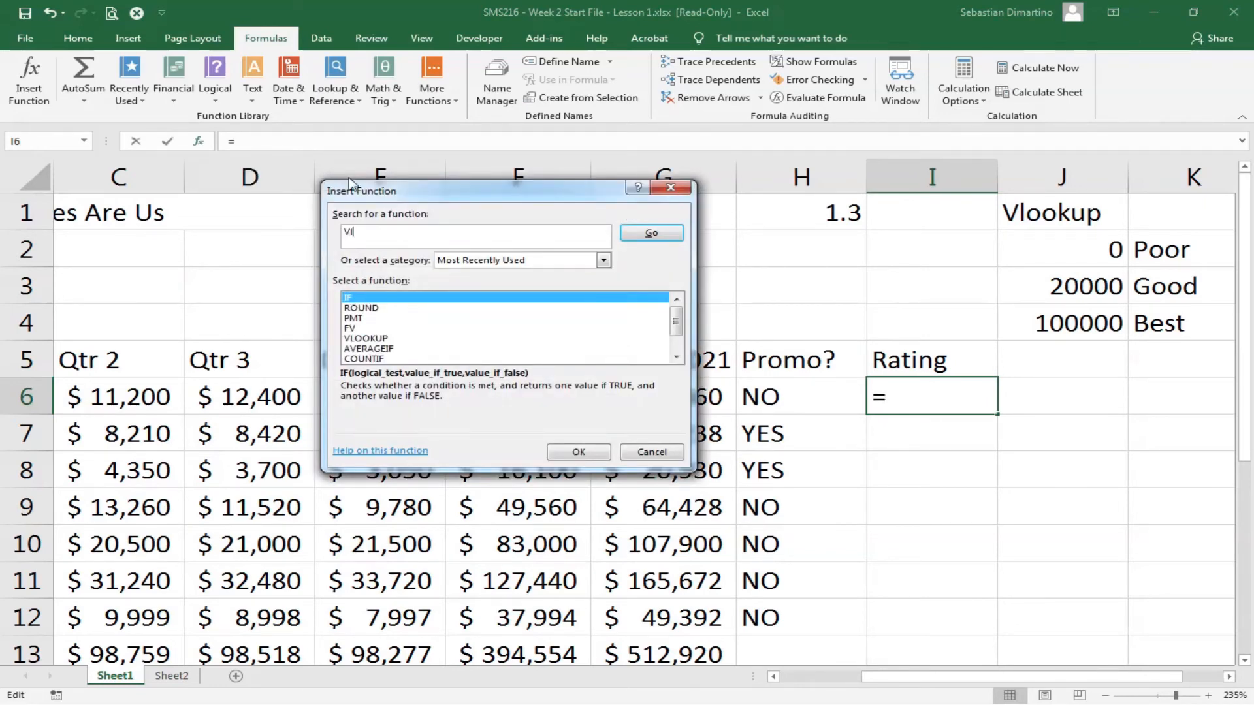
type("ookup")
left_click(661, 242)
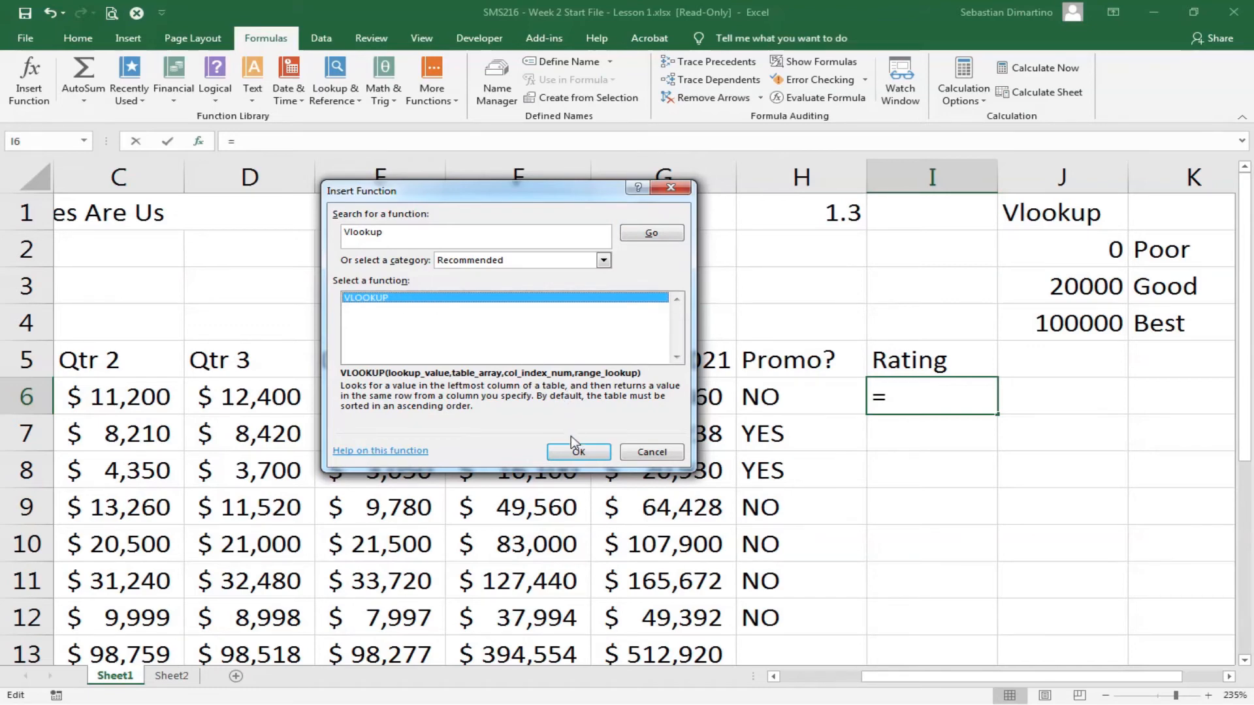
left_click(577, 455)
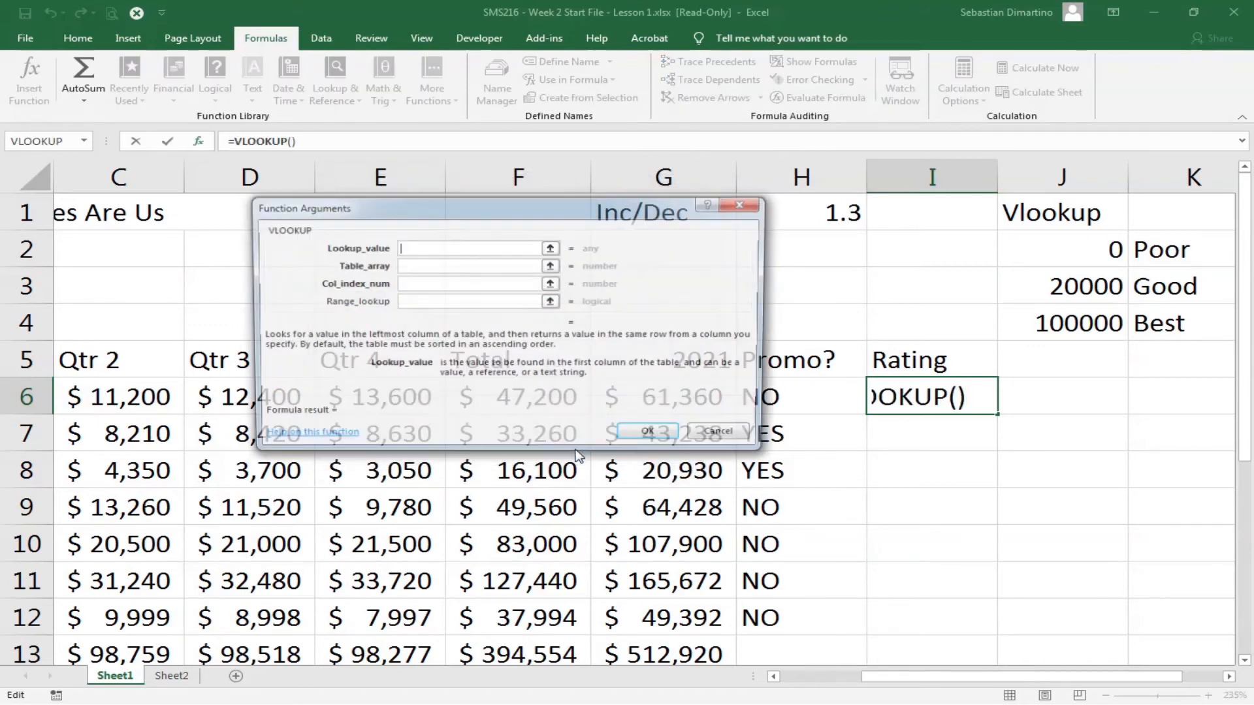
Step: Set VLOOKUP's lookup value to G6 and its table array to the absolute range $J$2:$K$4
left_click_drag(605, 217, 429, 260)
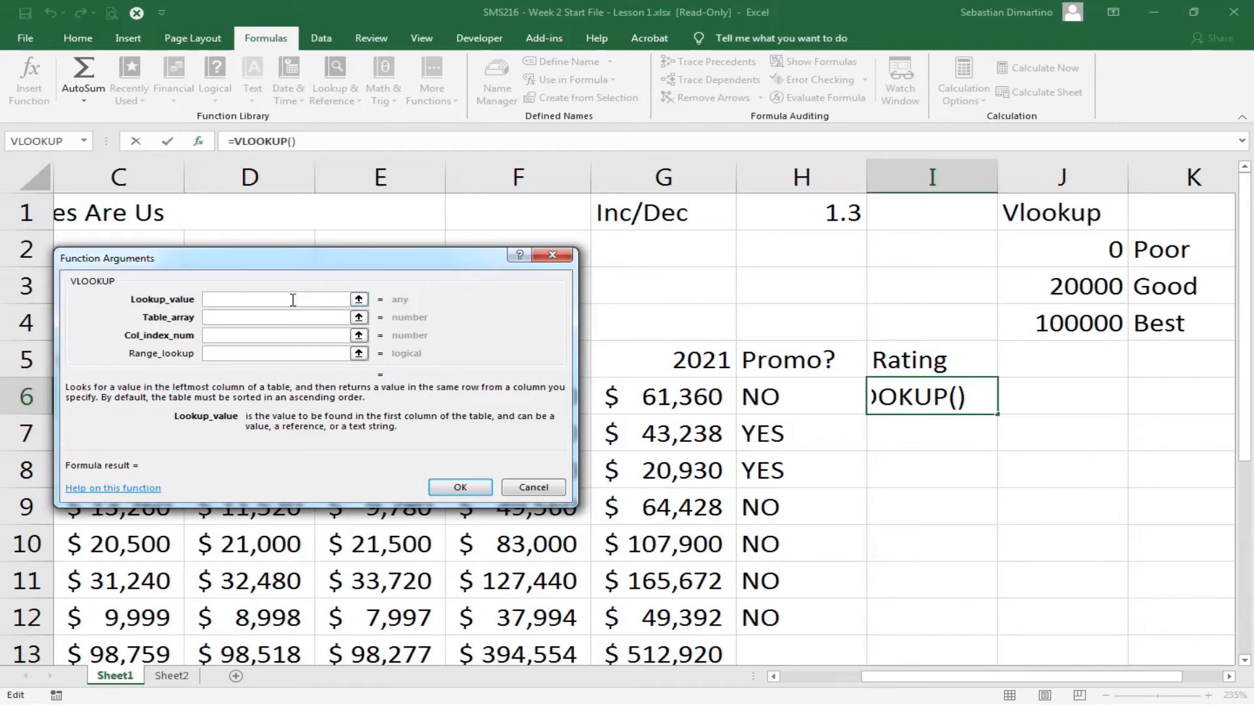
left_click(668, 399)
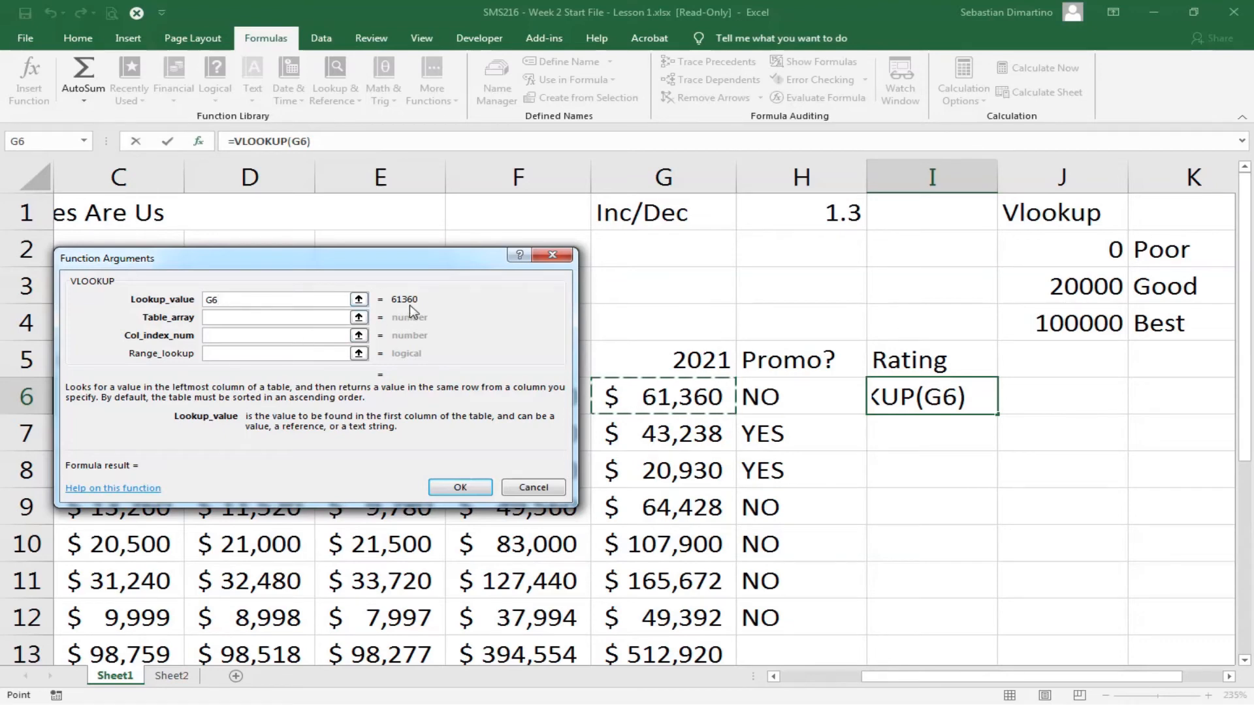
left_click(211, 317)
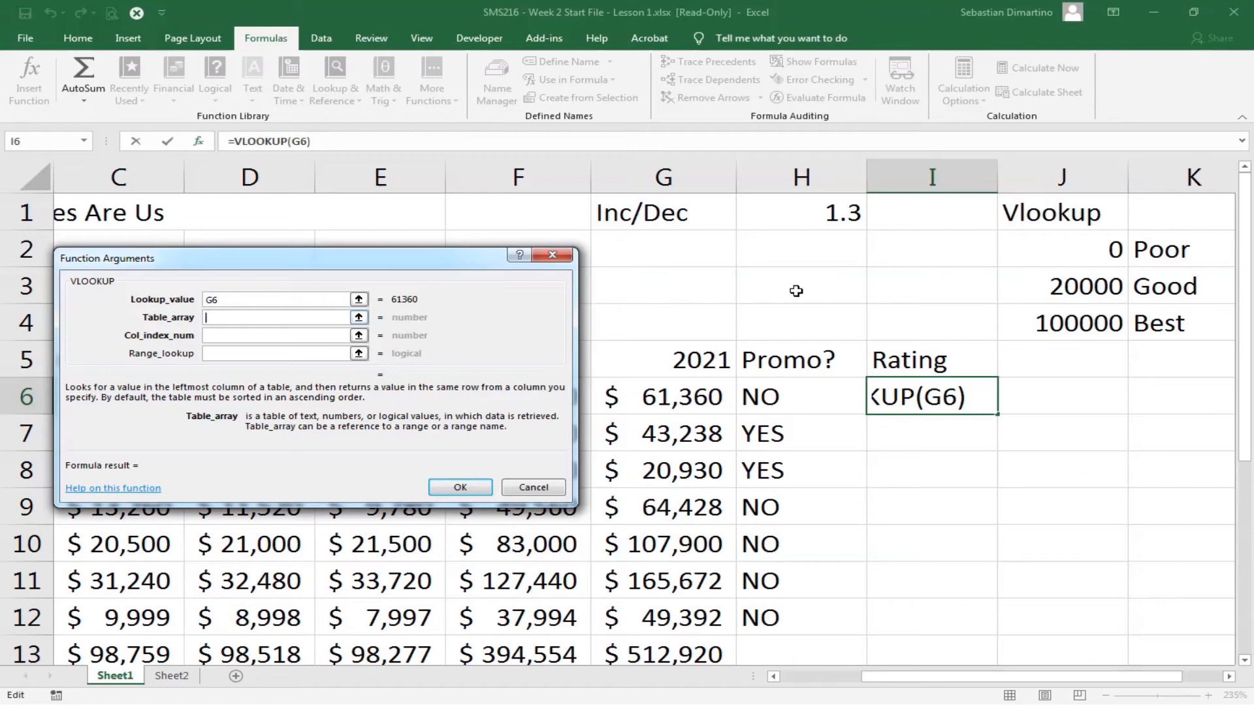
left_click(1045, 243)
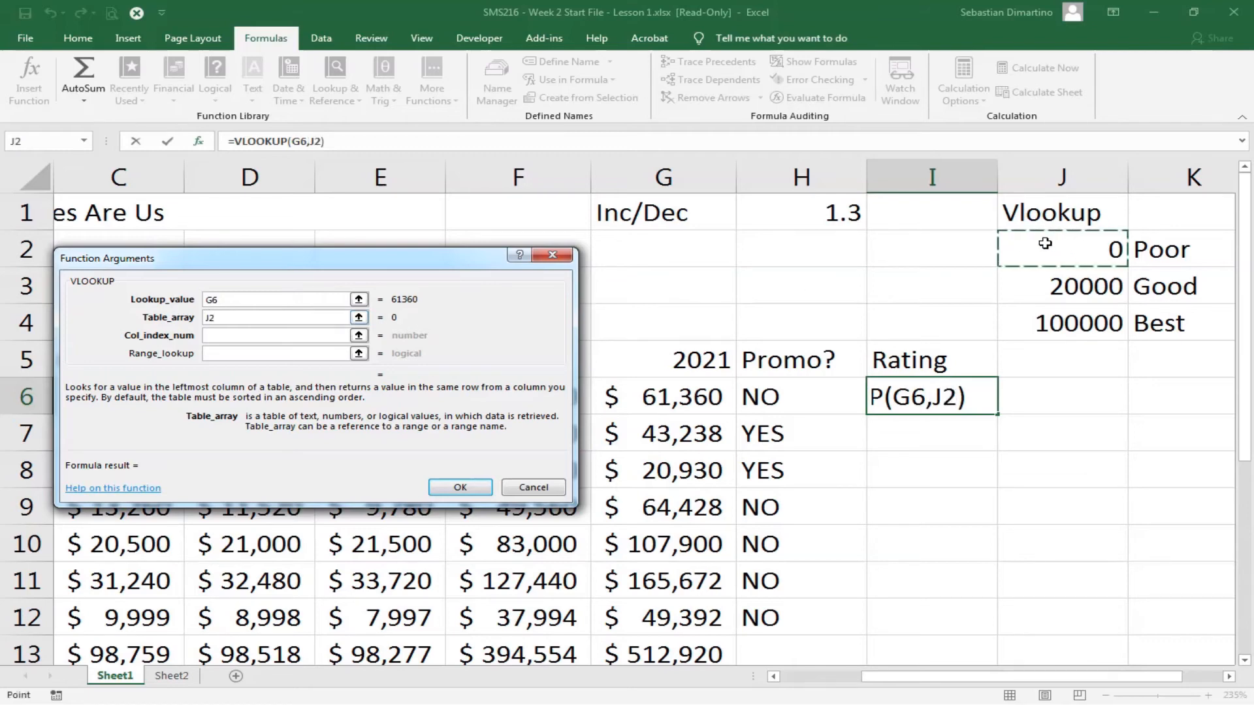
left_click_drag(1046, 243, 1179, 326)
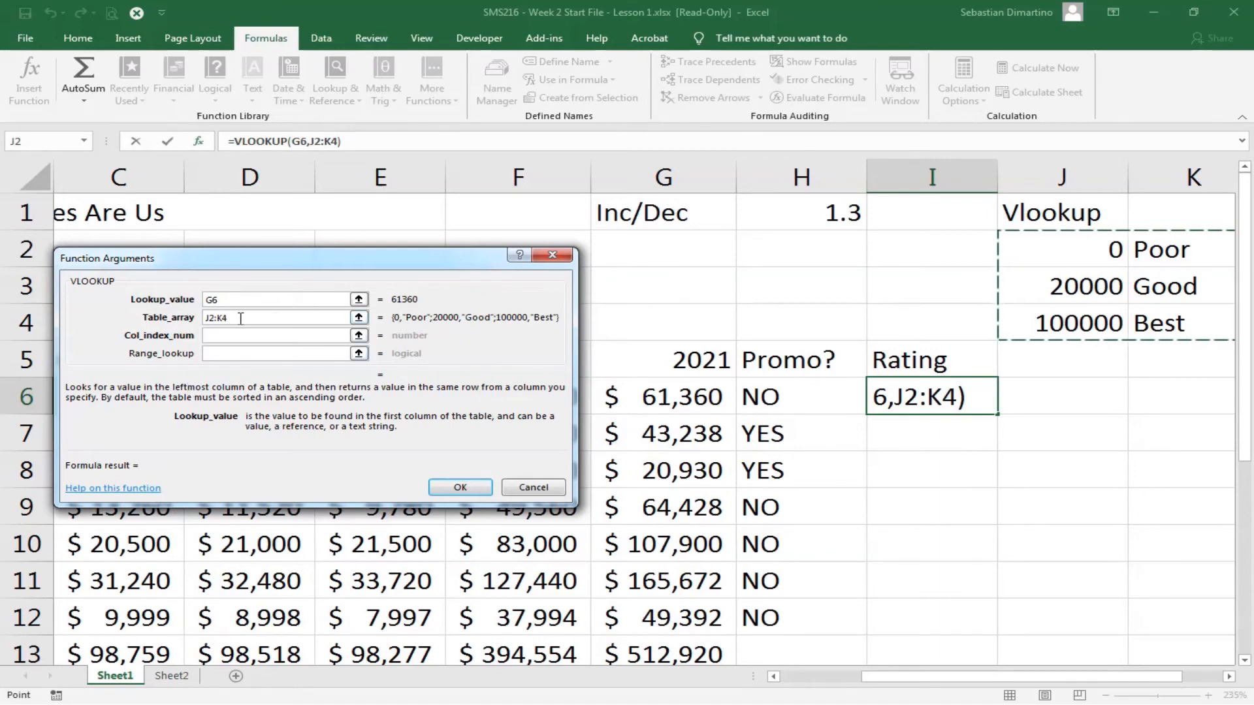
left_click_drag(238, 318, 198, 319)
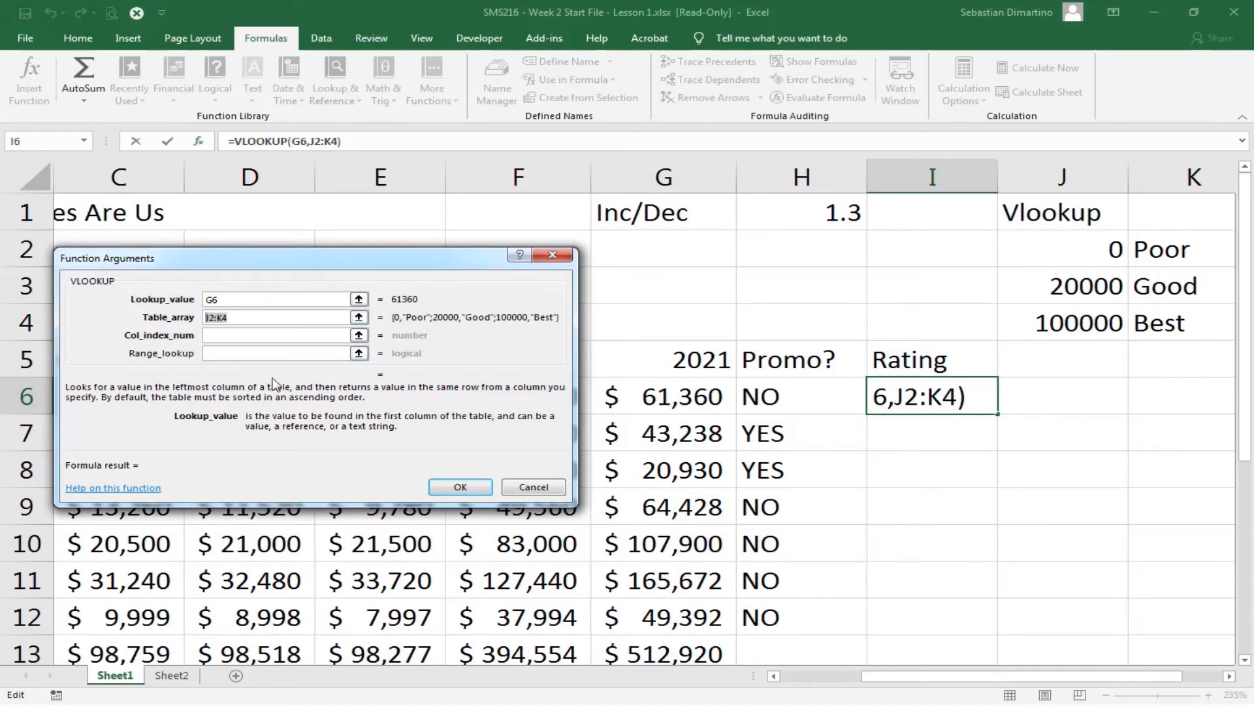
key("F4")
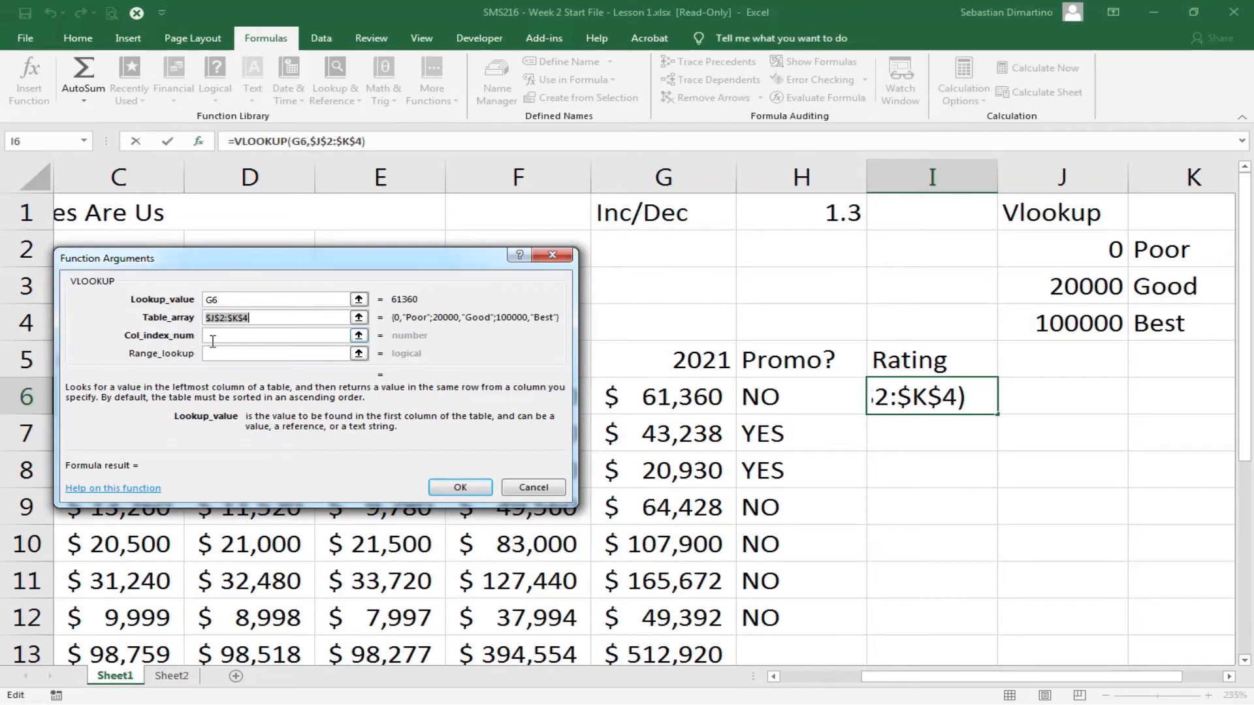
Step: Complete Bread's VLOOKUP with column index 2 and a blank range lookup, and fill the Rating formula from I6 down through I12
left_click(243, 336)
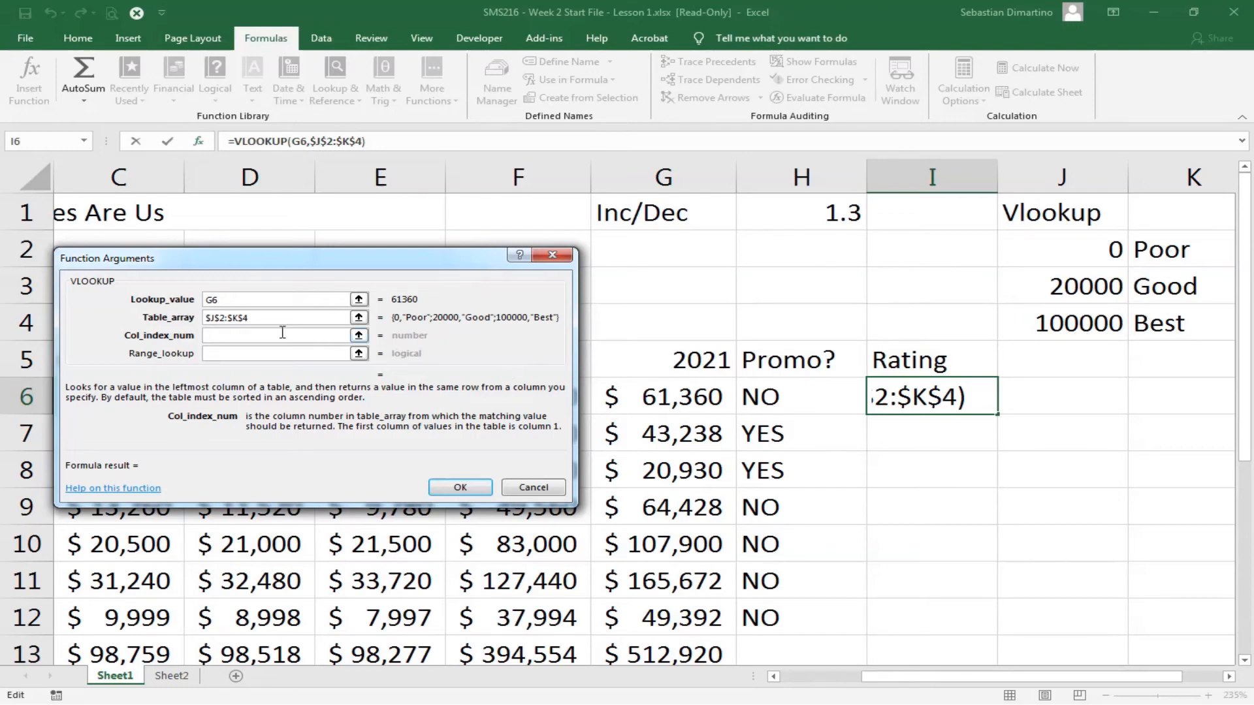
type("2")
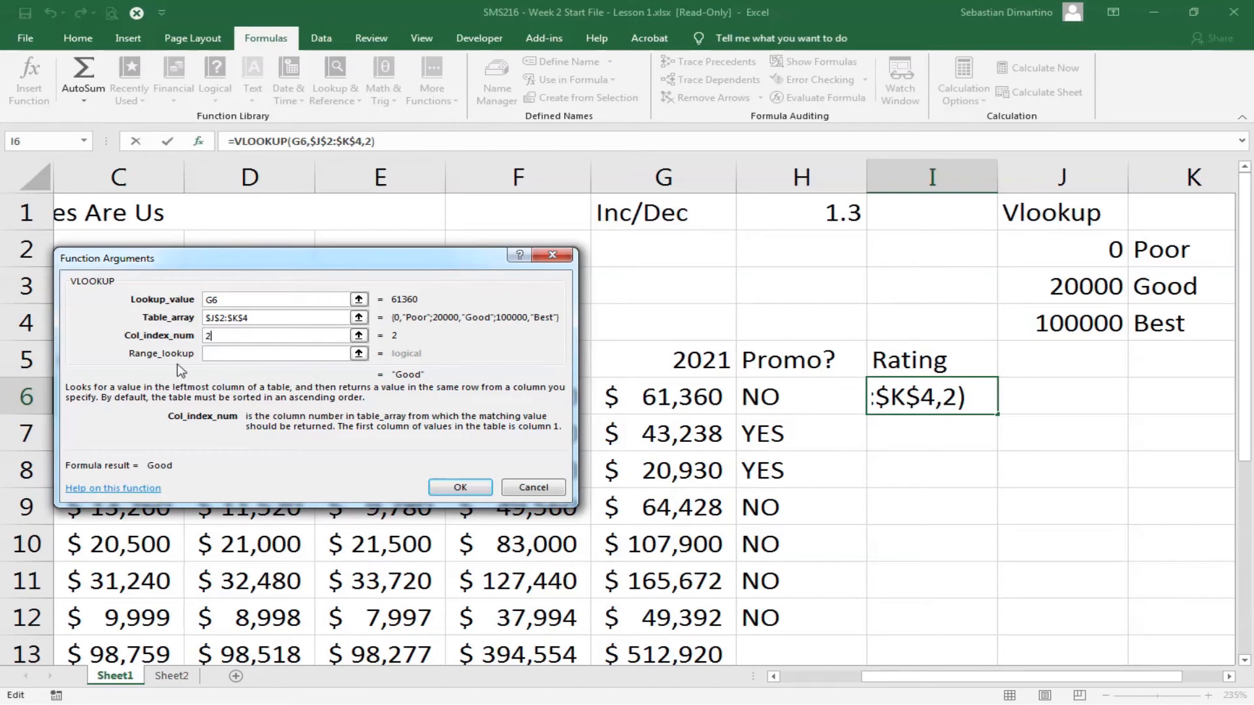
left_click(239, 354)
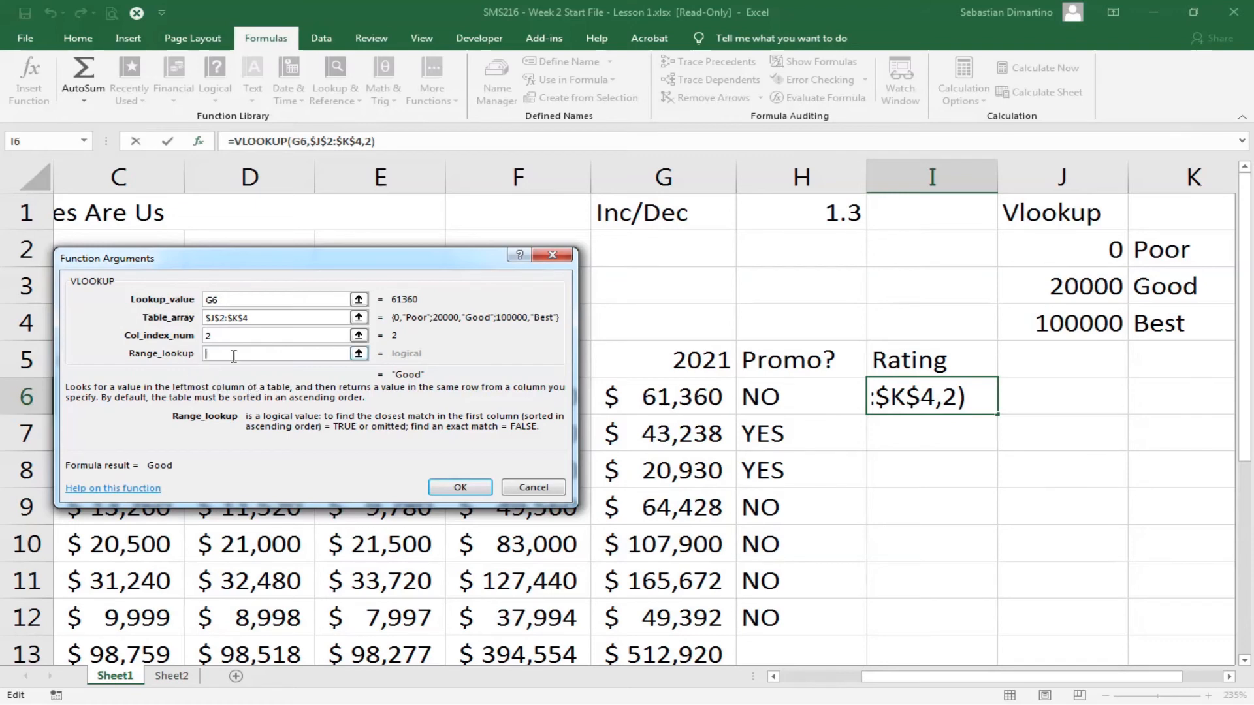
left_click(461, 489)
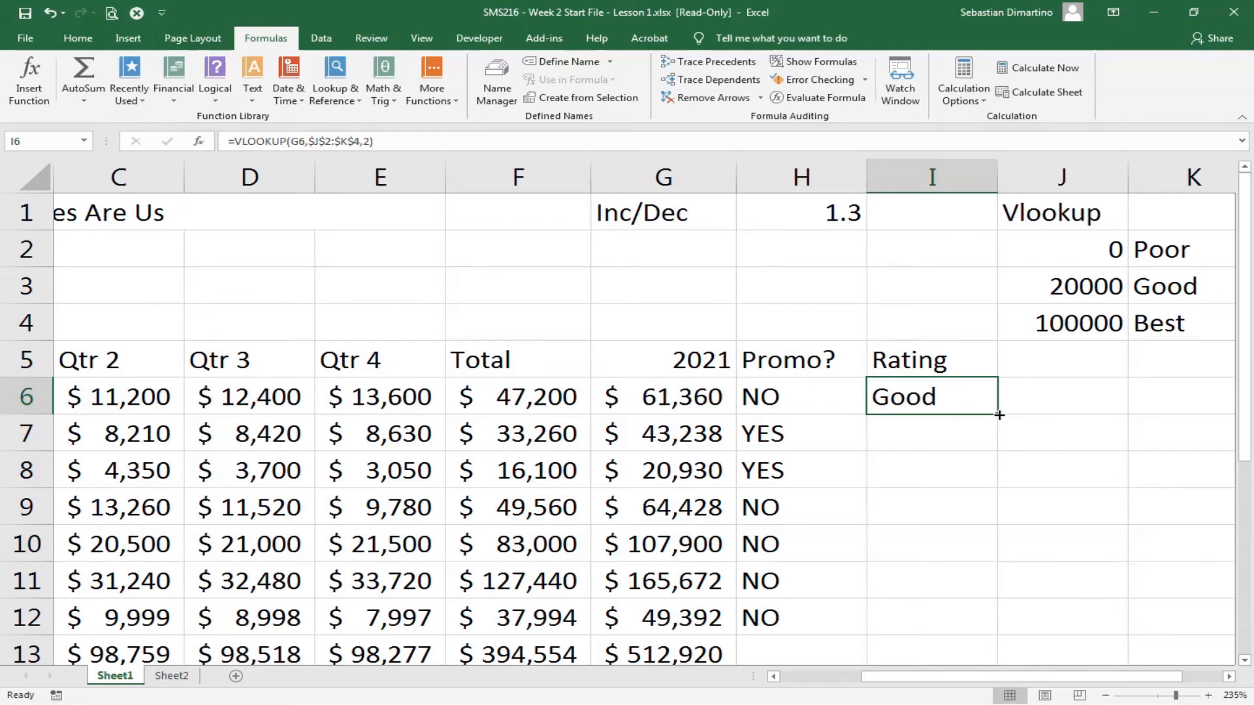
left_click_drag(996, 414, 1016, 624)
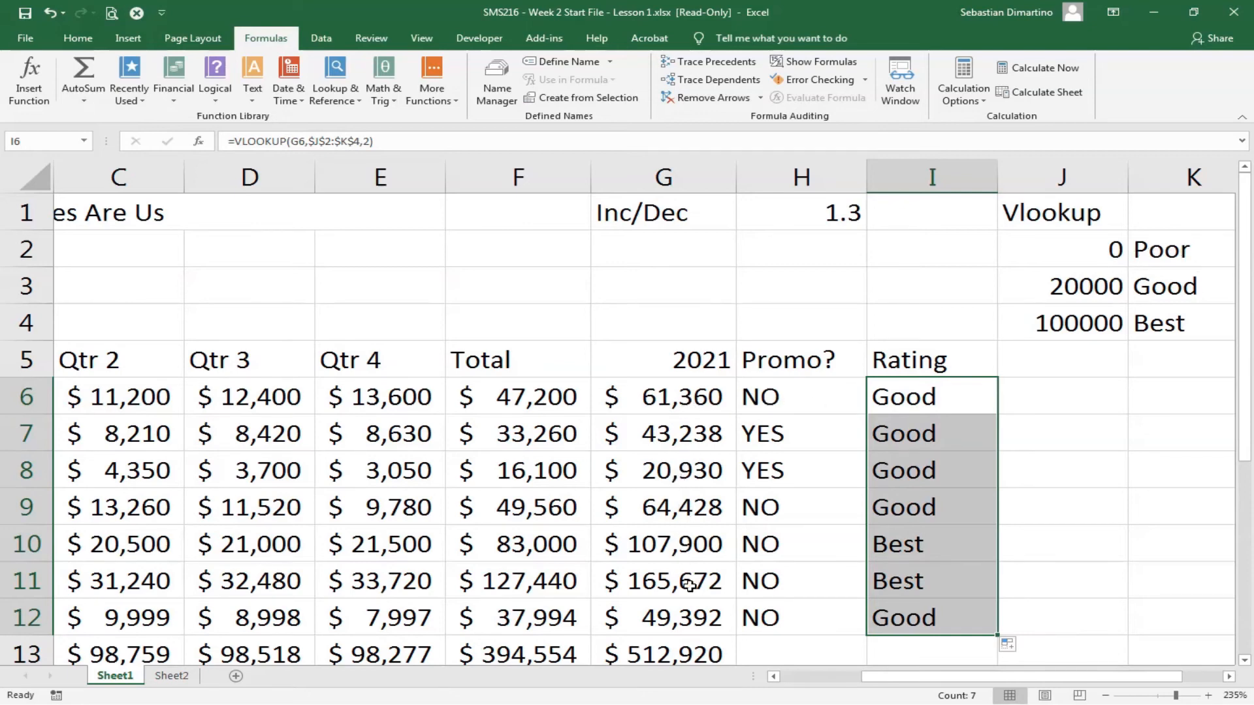
left_click(1049, 394)
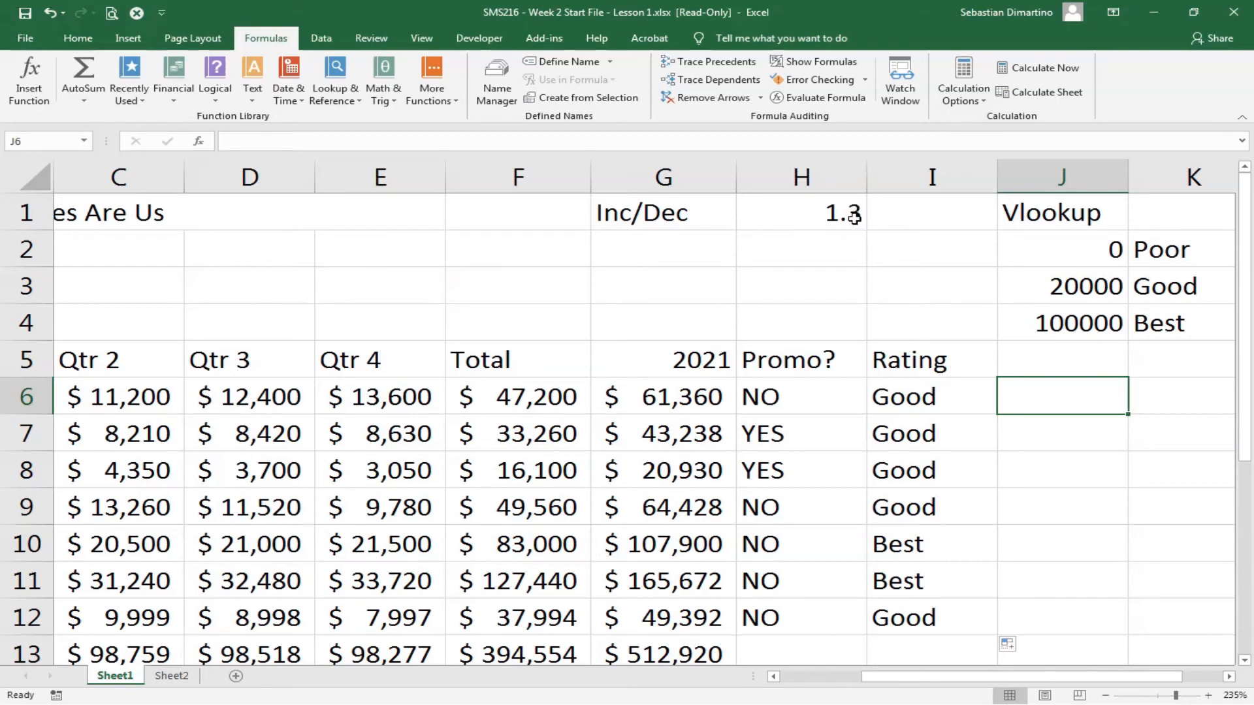
Step: Set the Inc/Dec factor in H1 to 1.1
left_click(828, 213)
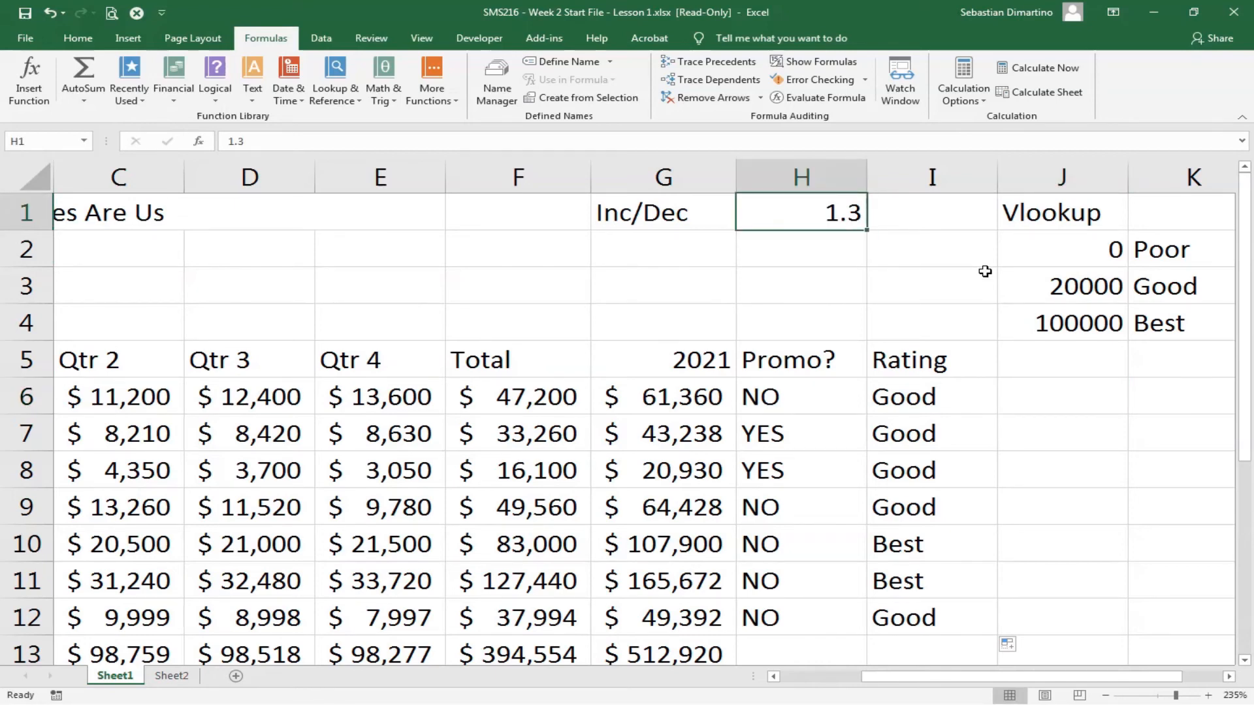
type("1.1")
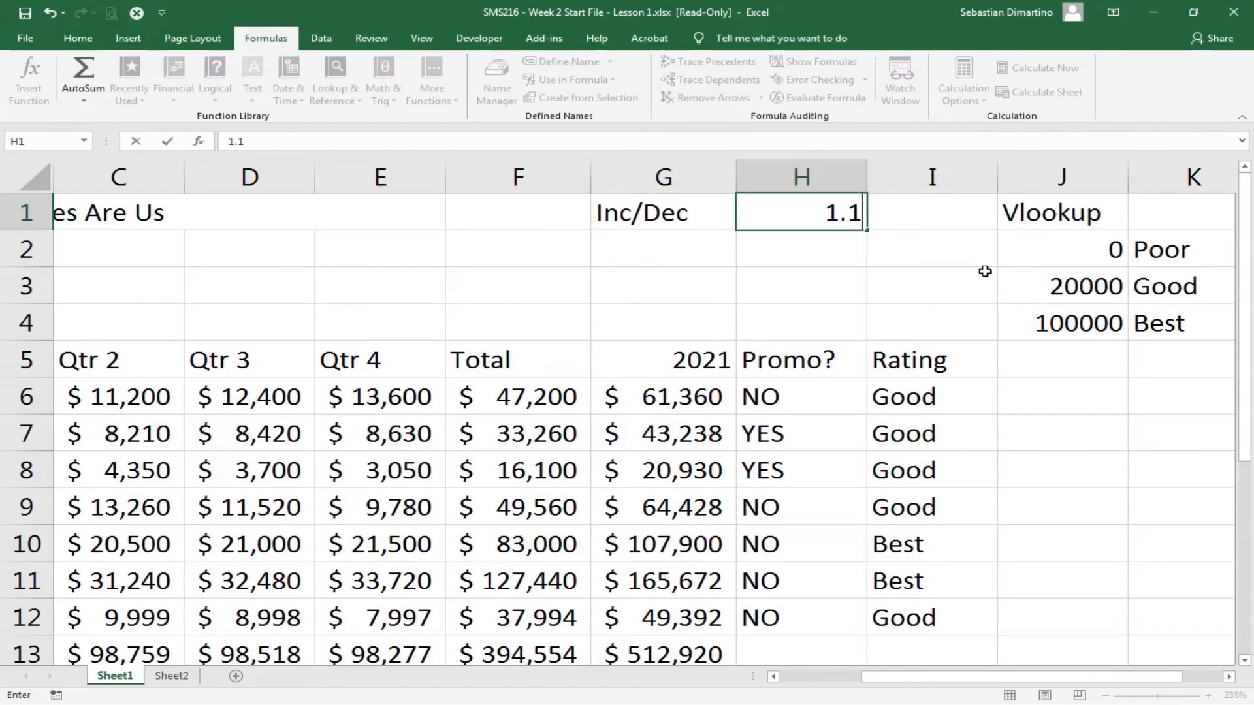
key("Return")
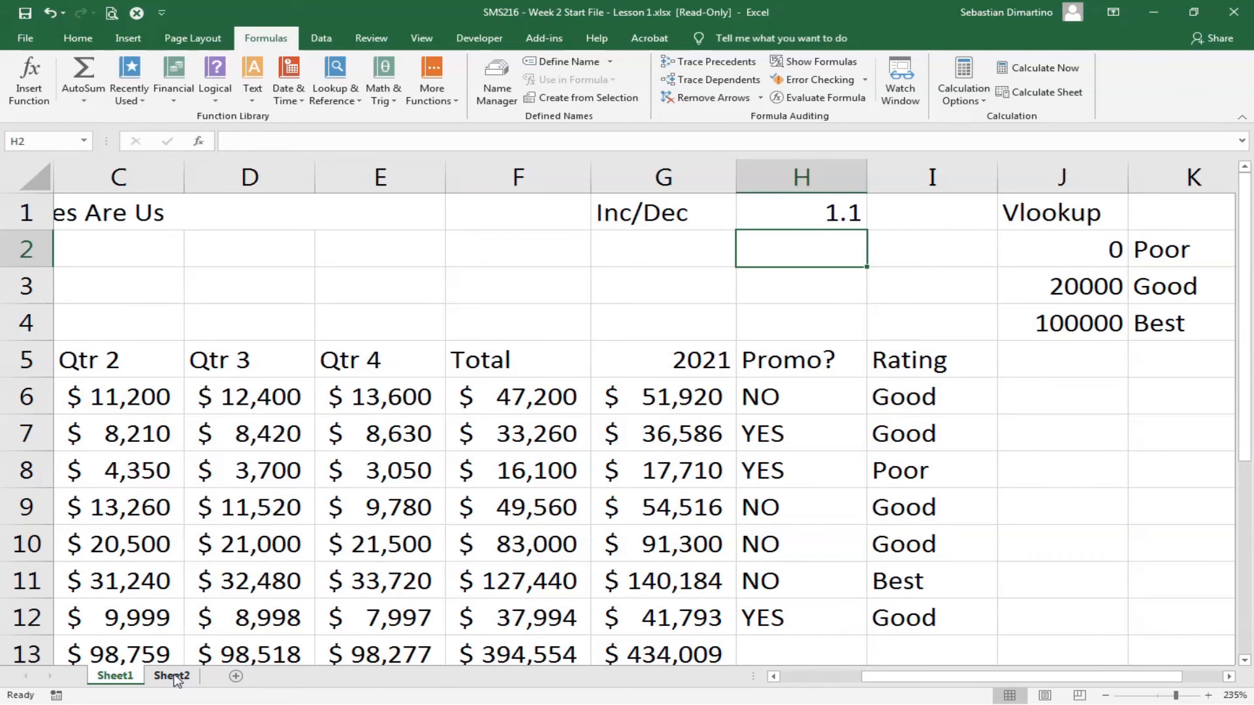
Step: On Sheet2, enter a Cost of 30000, a Rate of 2.9% and a Term of 5 in B3 to B5
left_click(173, 677)
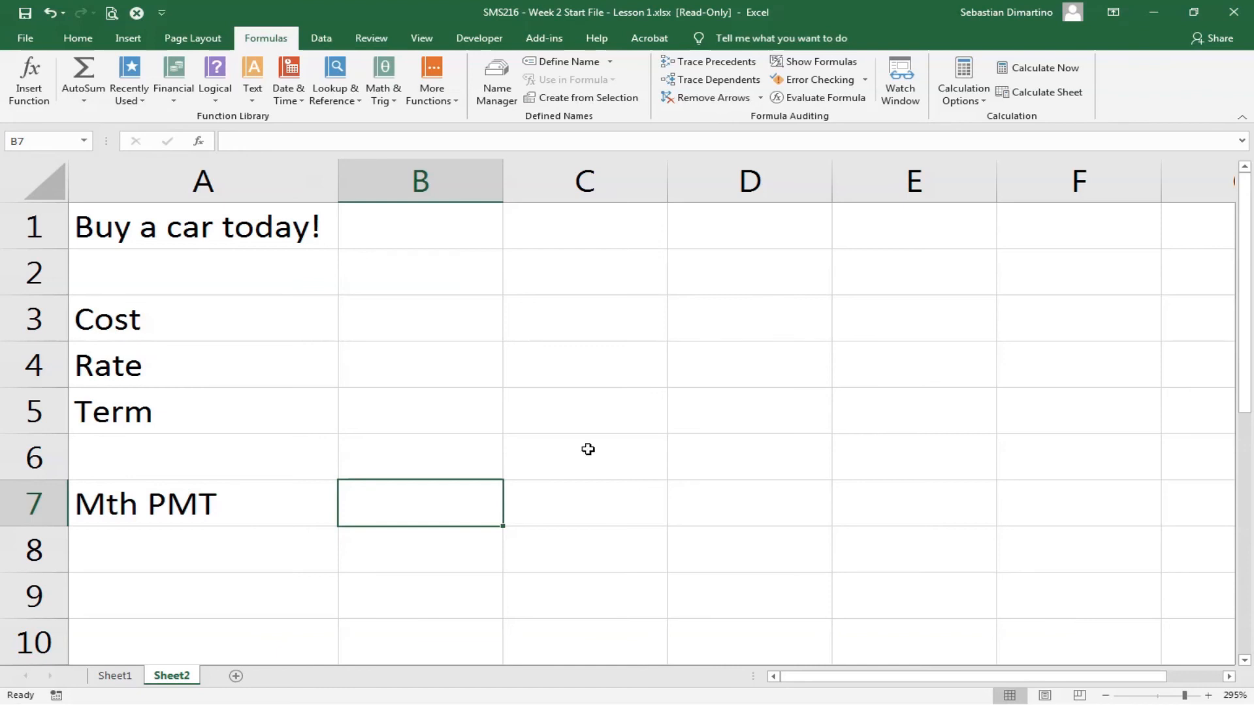
left_click(425, 313)
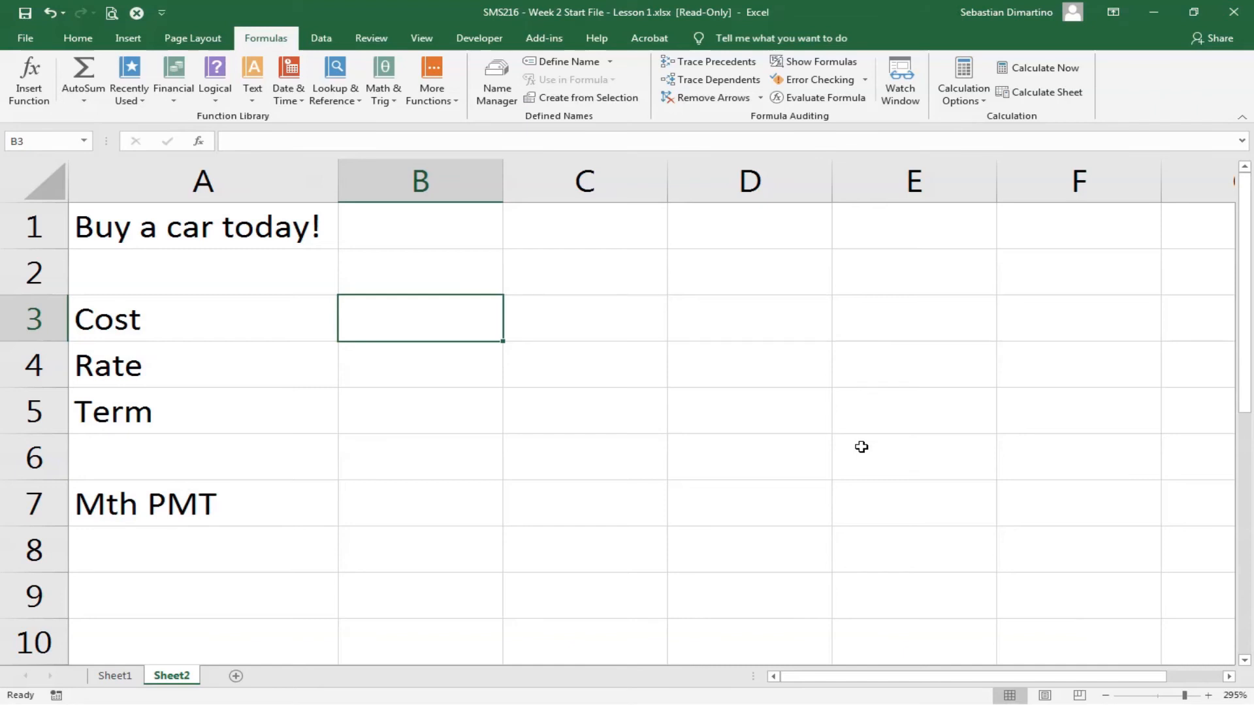
type("30000")
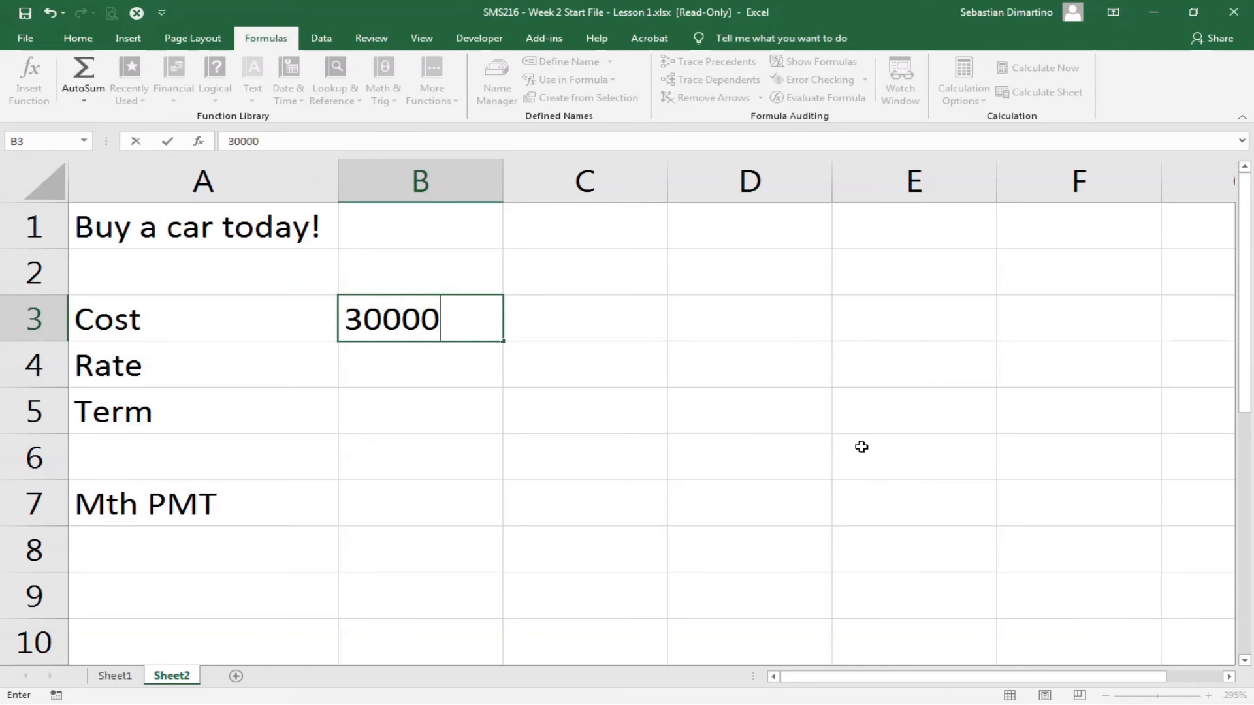
key("Return")
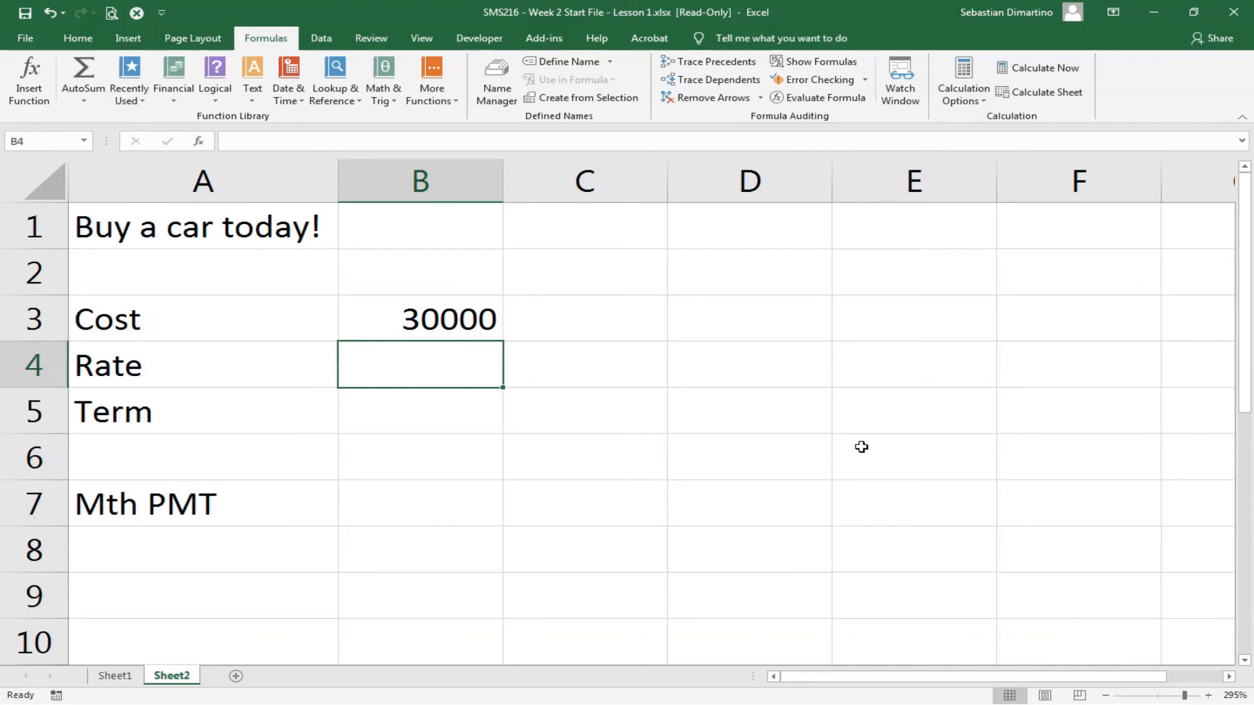
type("2.9")
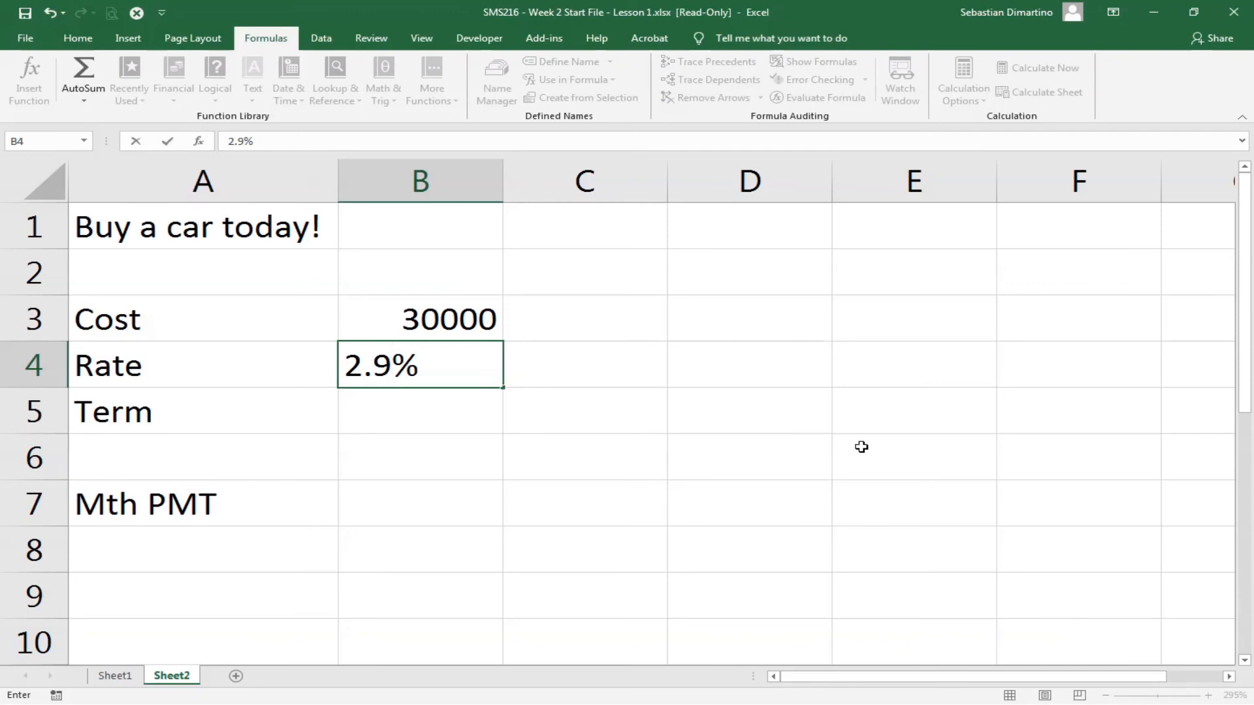
key("Return")
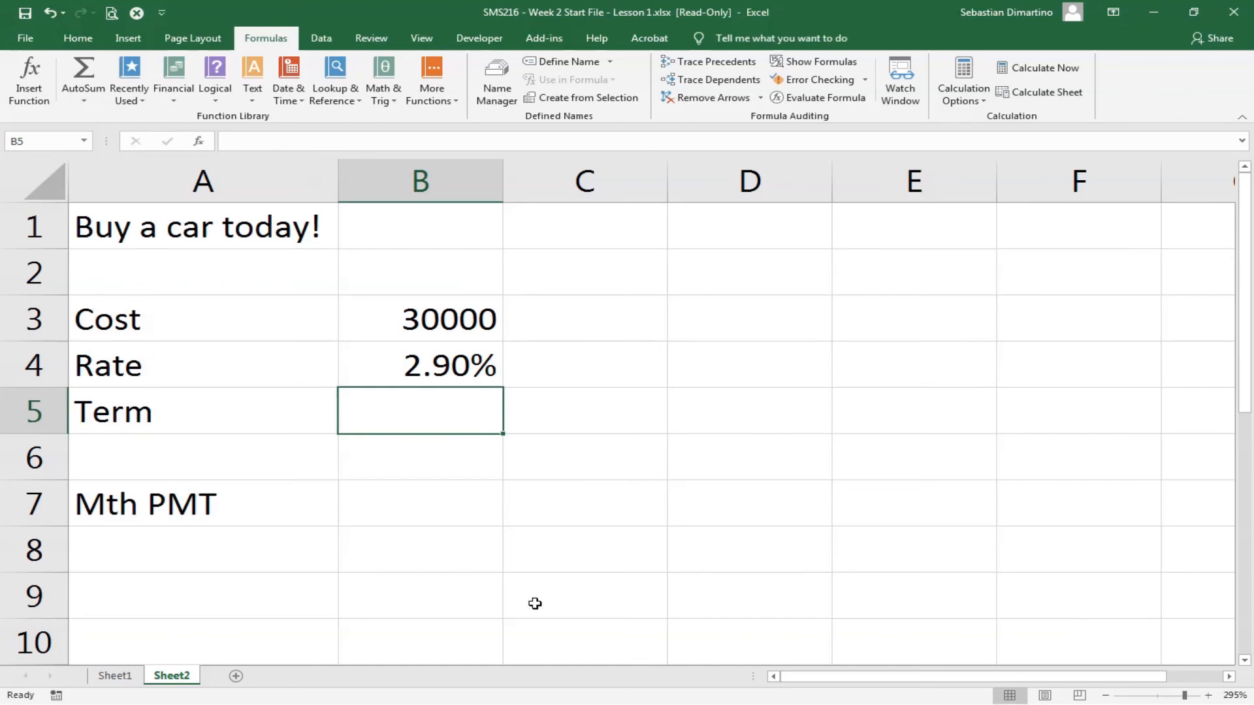
type("5")
key("Return")
key("Return")
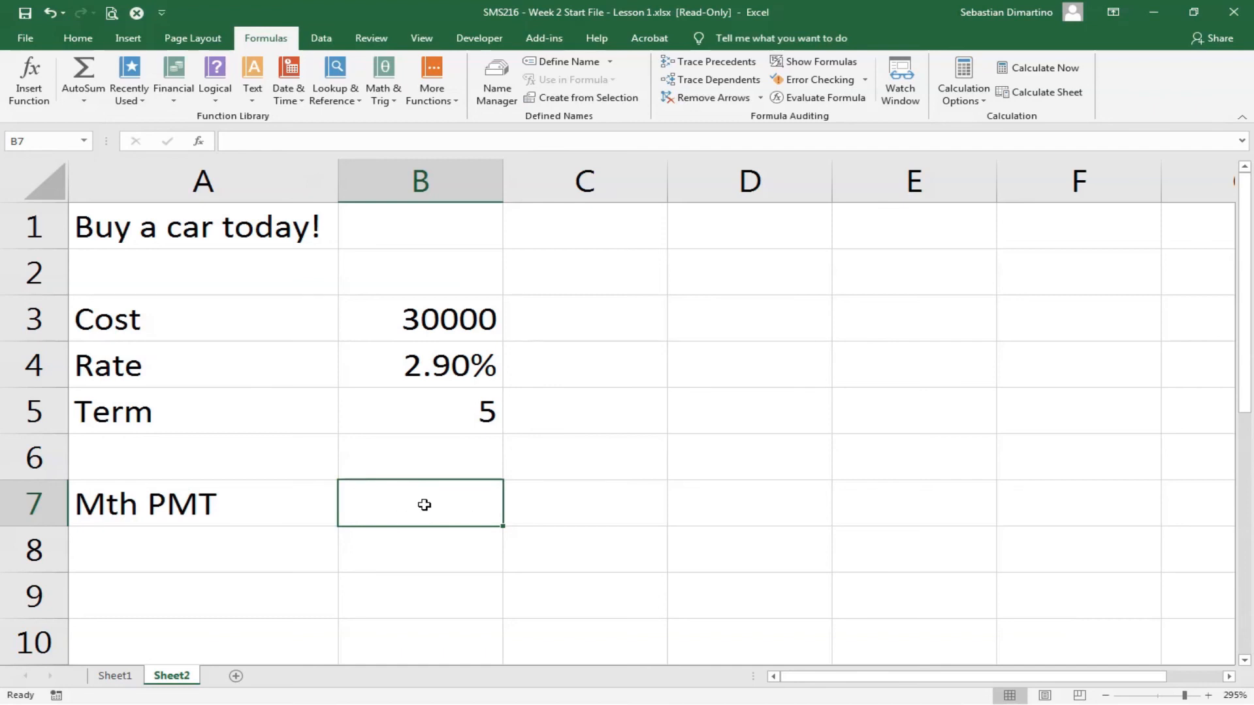
Step: Find the PMT function and insert it in the Mth PMT cell, B7
left_click(199, 142)
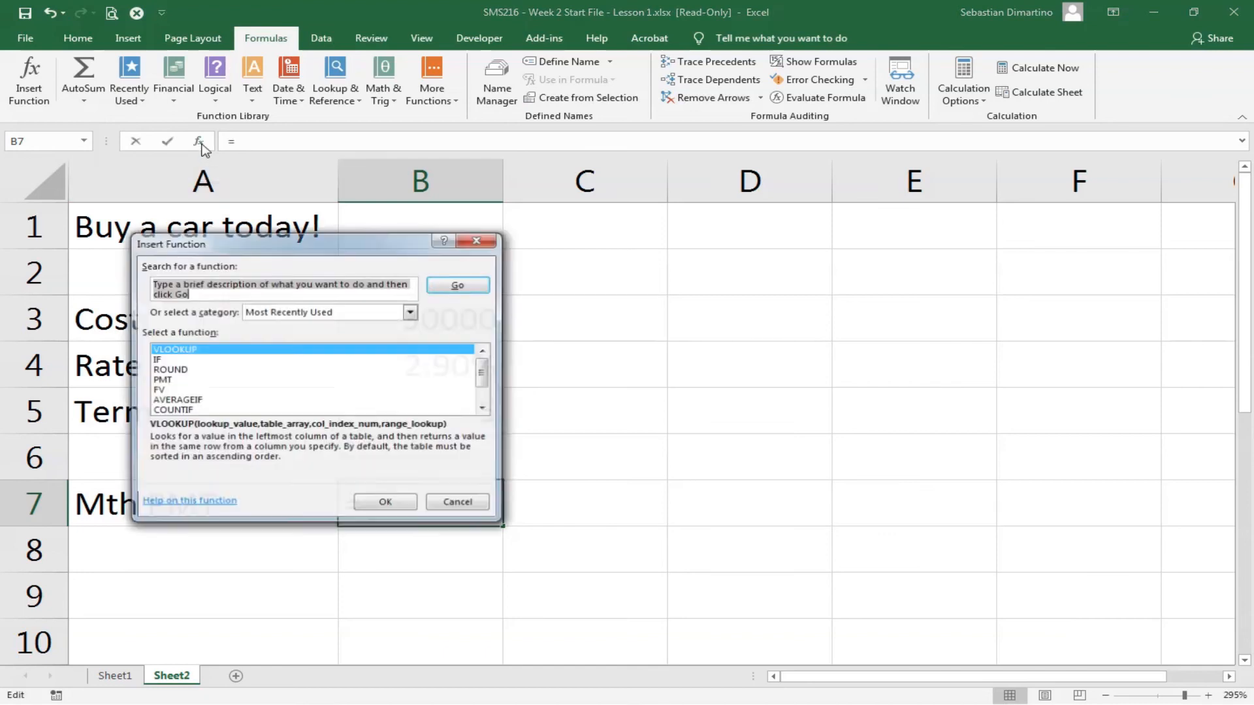
type("PMT")
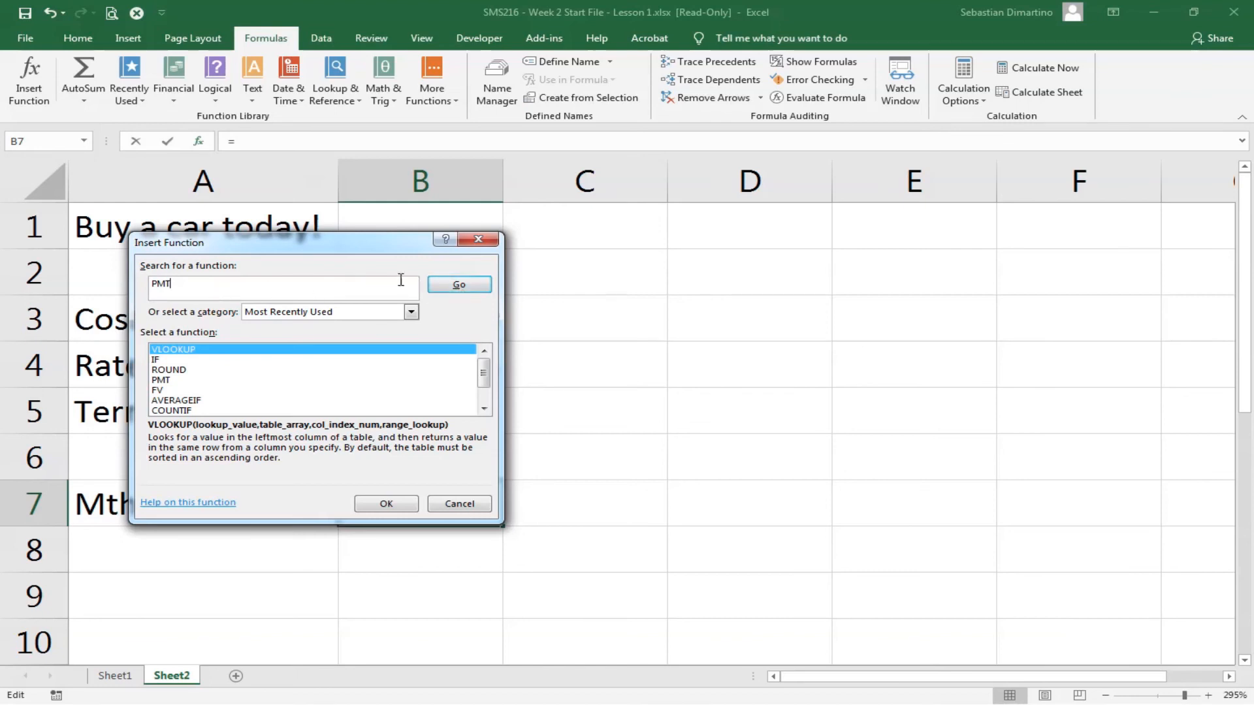
left_click(468, 290)
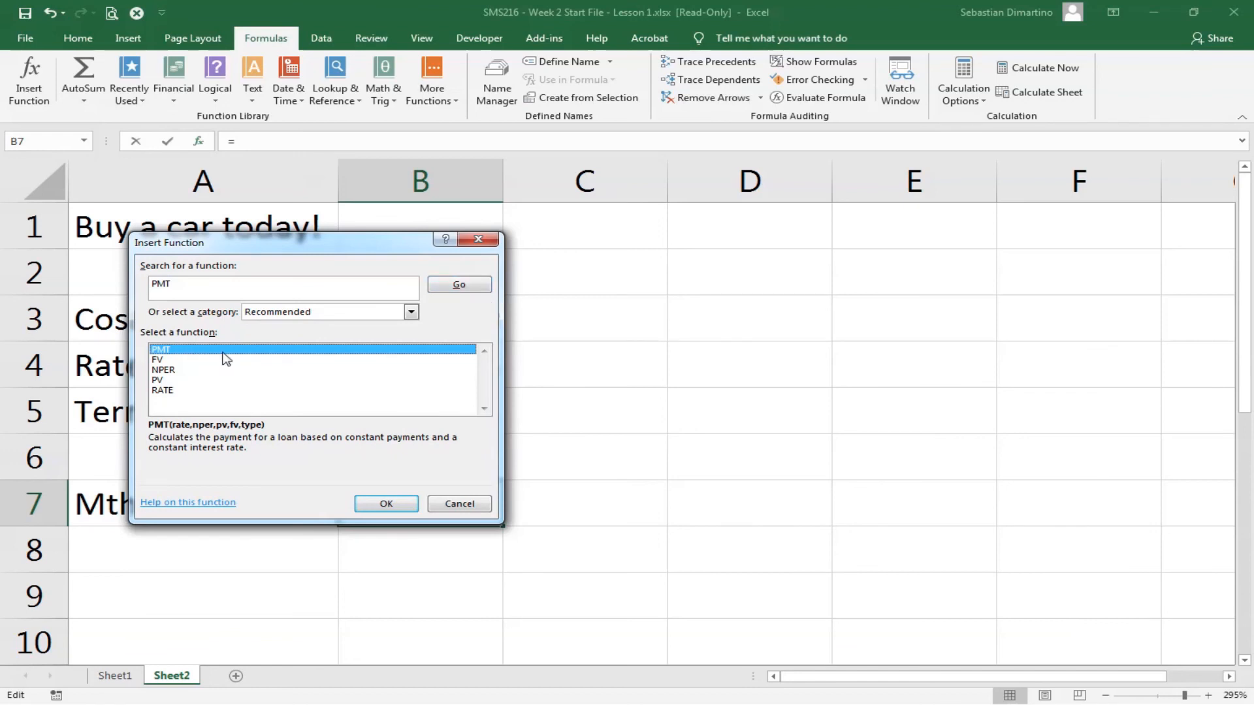
left_click(386, 504)
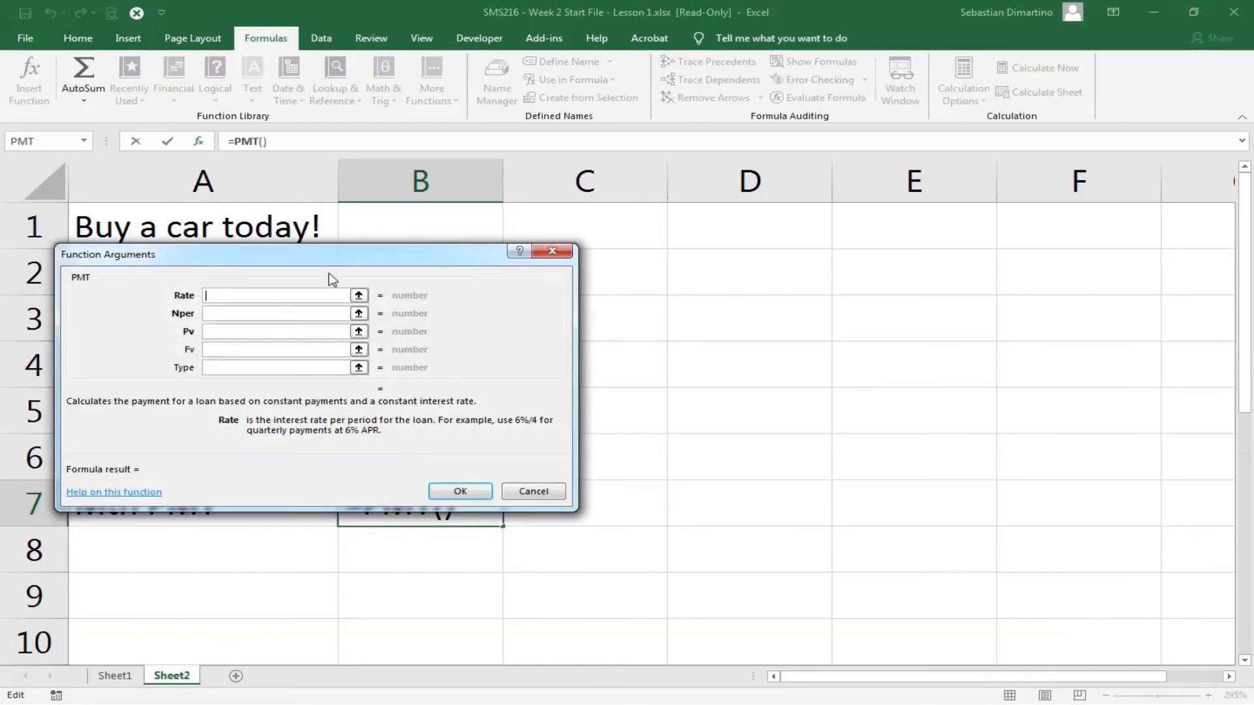
Step: Set PMT's rate to B4/12 and its number of periods to B5*12
left_click_drag(285, 258, 751, 283)
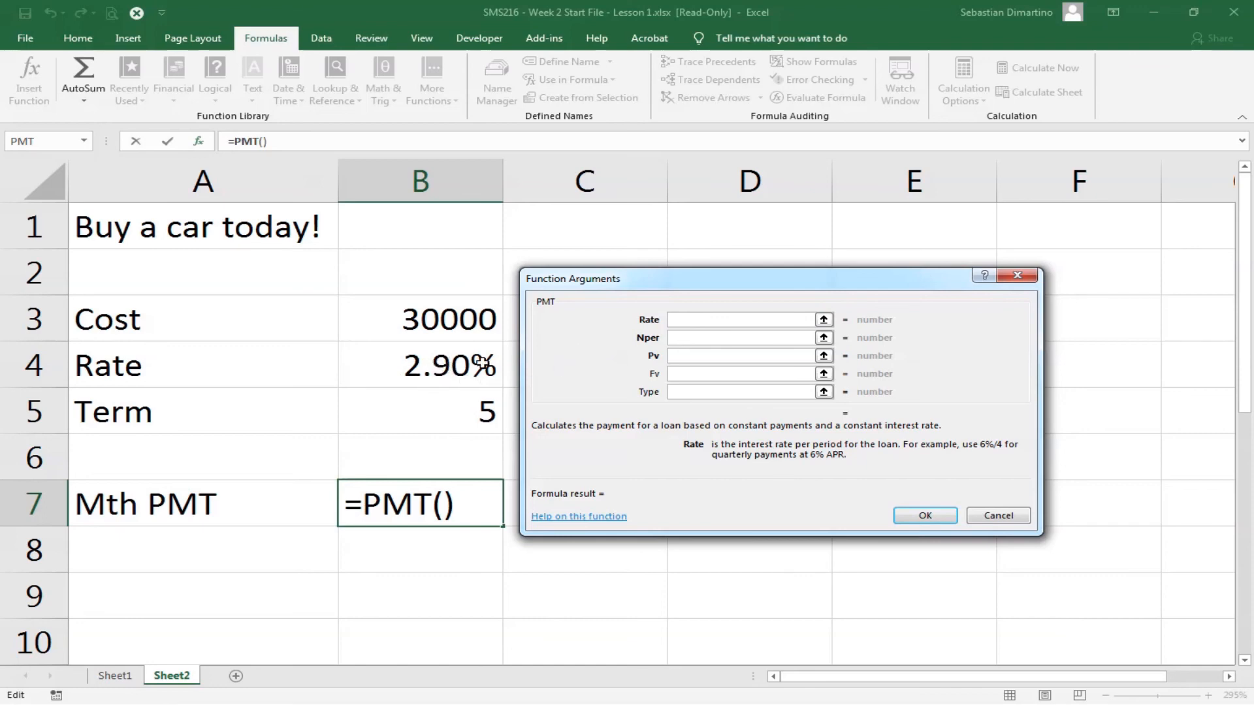
left_click(411, 366)
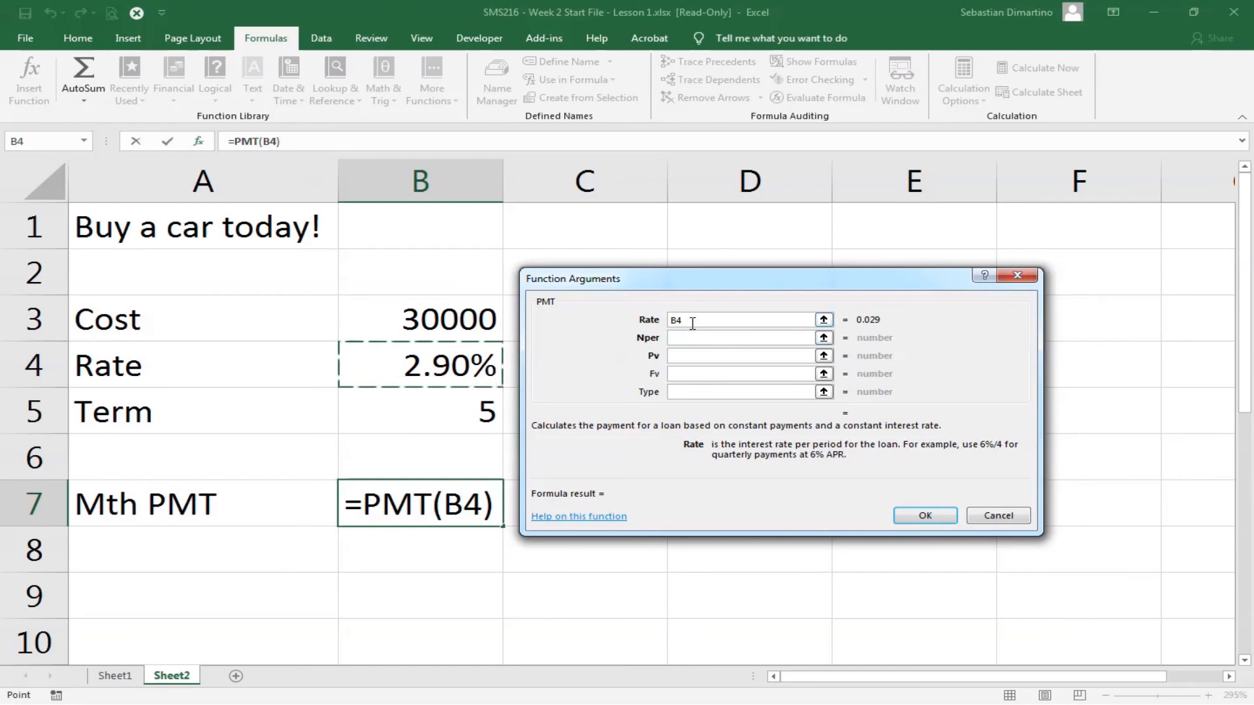
type("/")
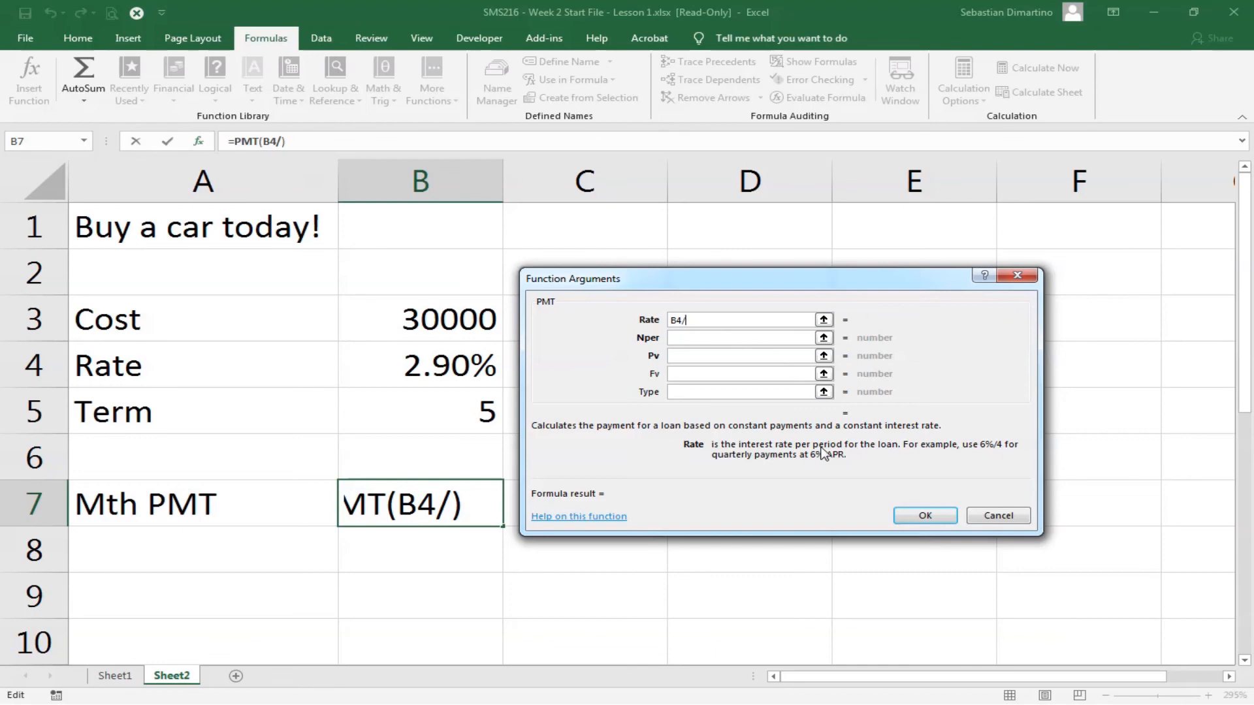
type("12")
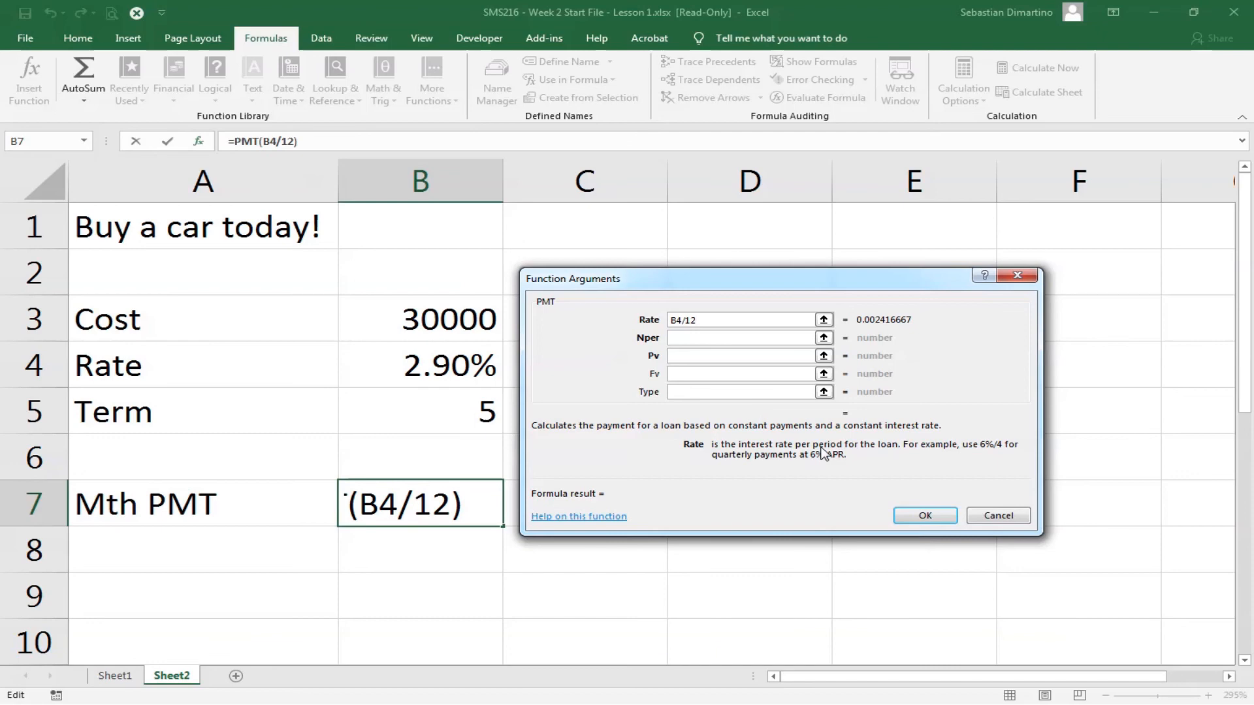
left_click(690, 337)
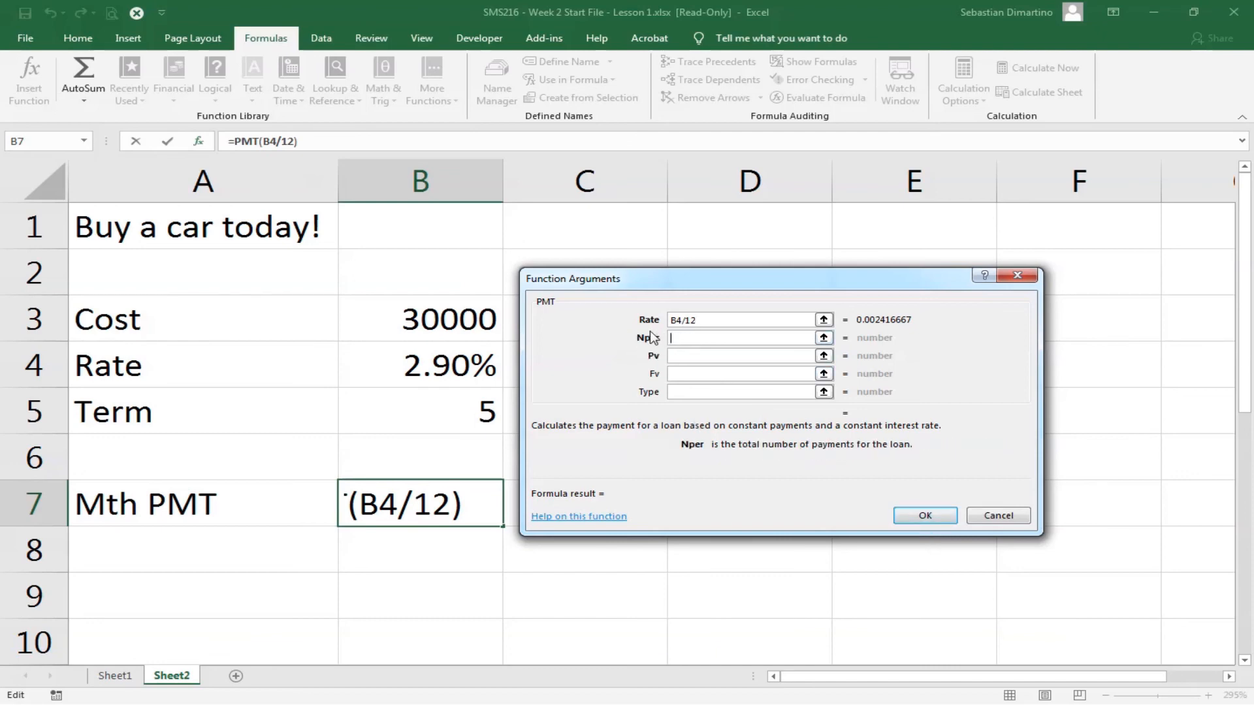
left_click(446, 411)
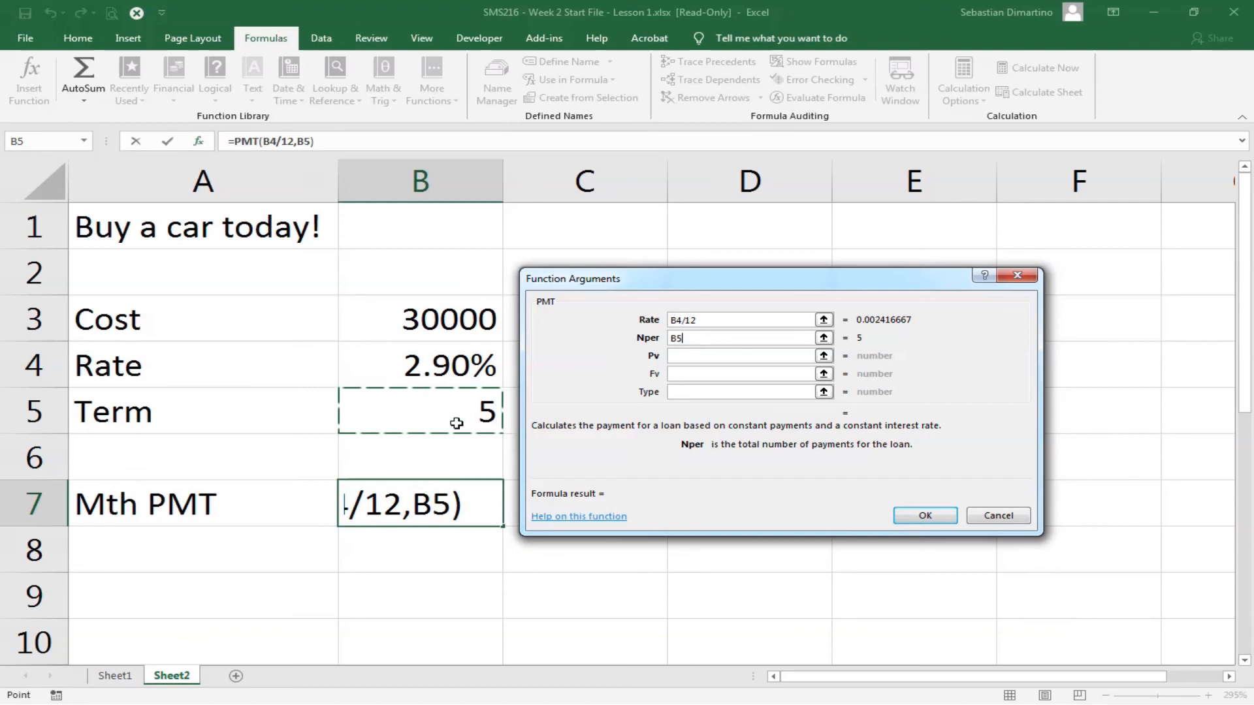
left_click(705, 337)
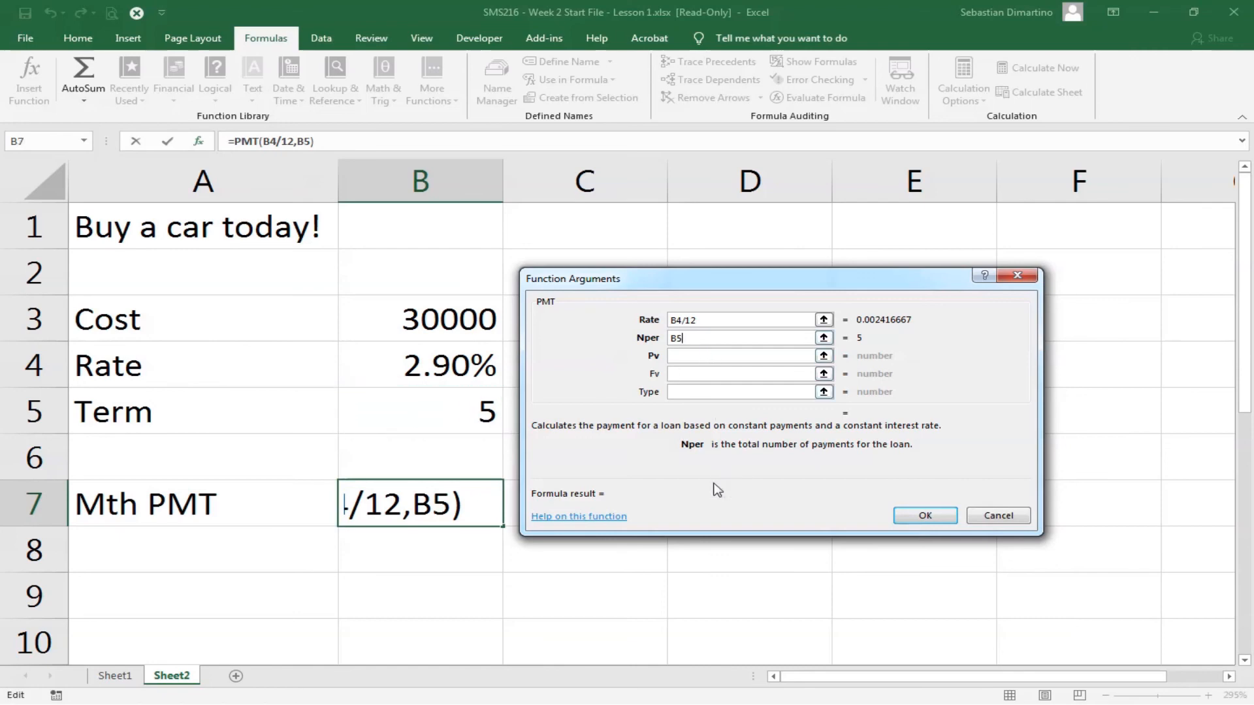
type("*12")
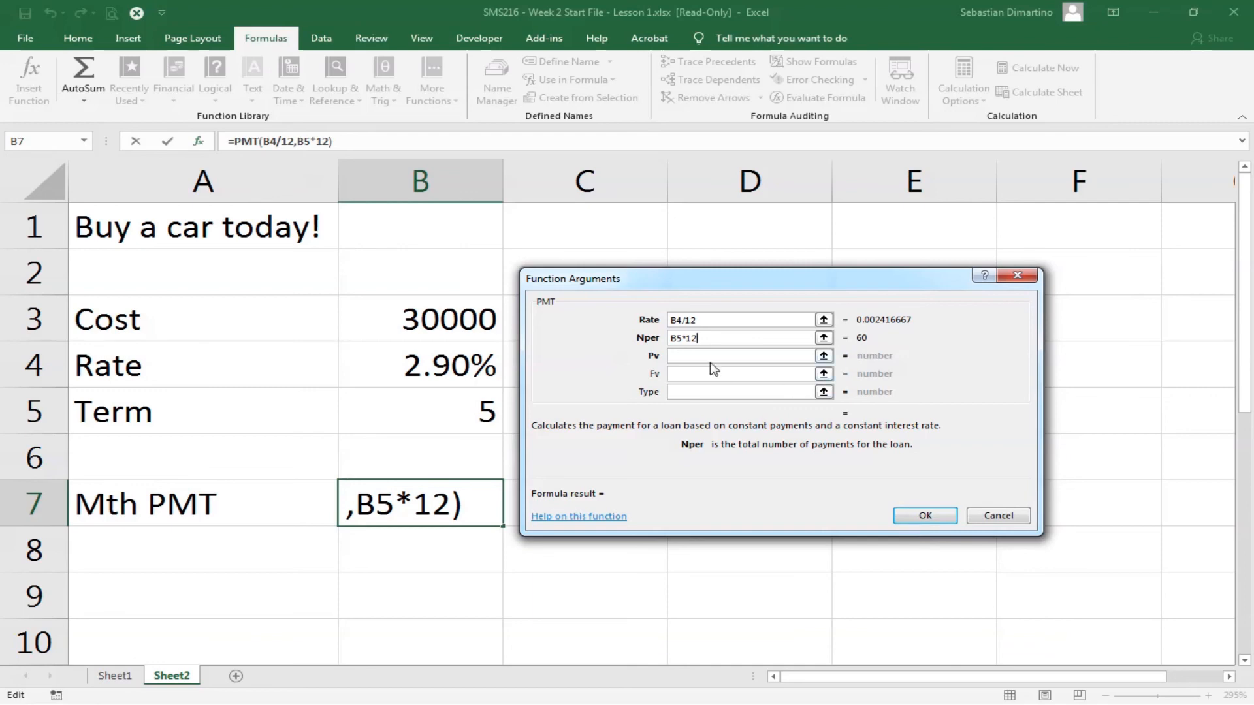
Step: Set PMT's present value to -B3, leave Fv and Type blank, and enter the function in B7
left_click(689, 356)
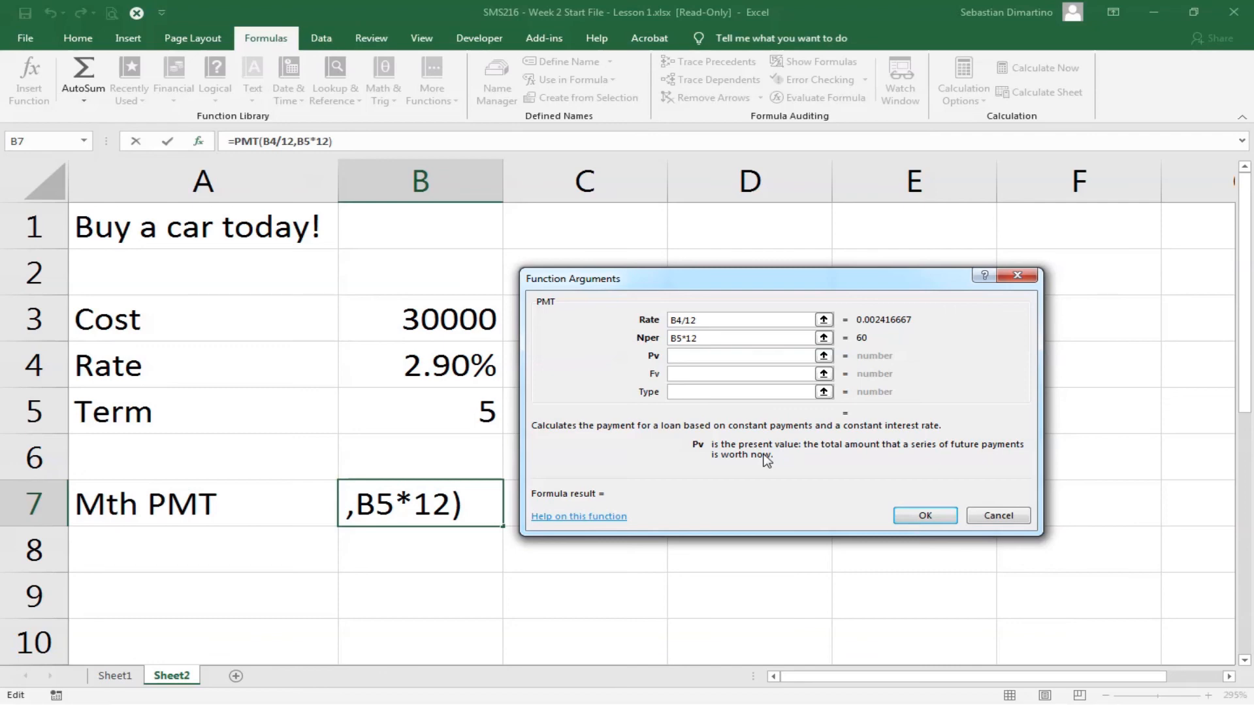
type("-")
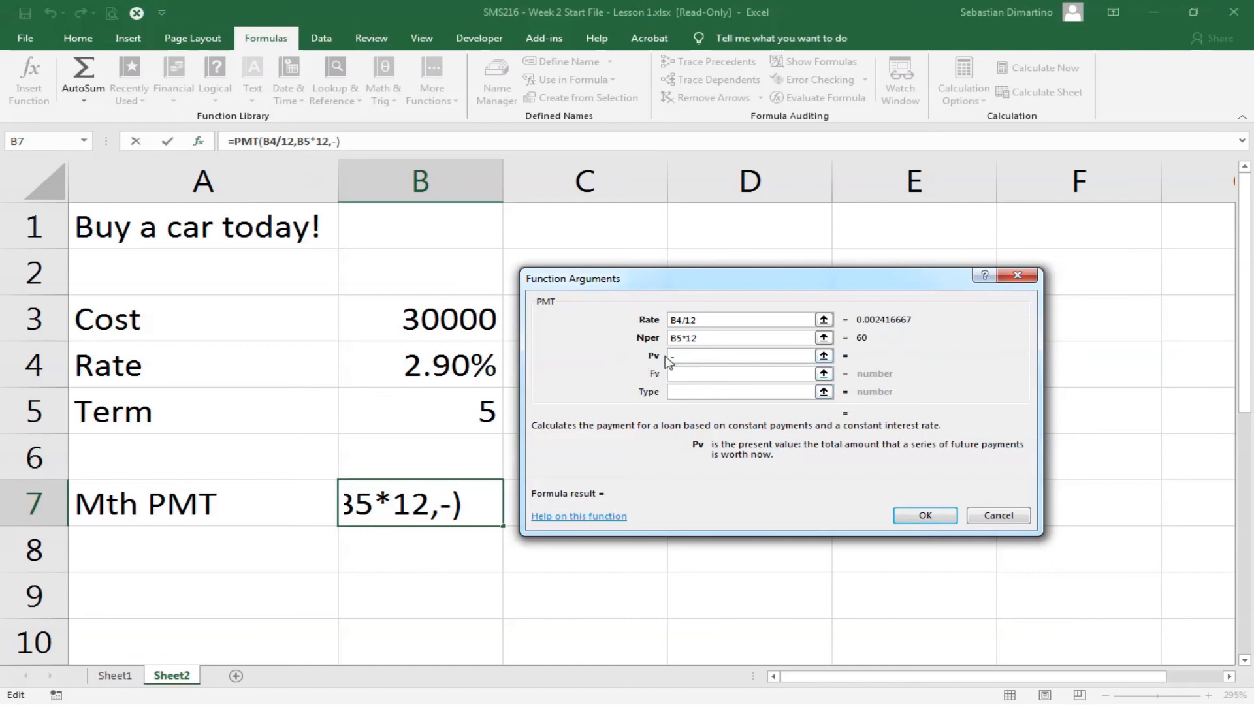
left_click(425, 321)
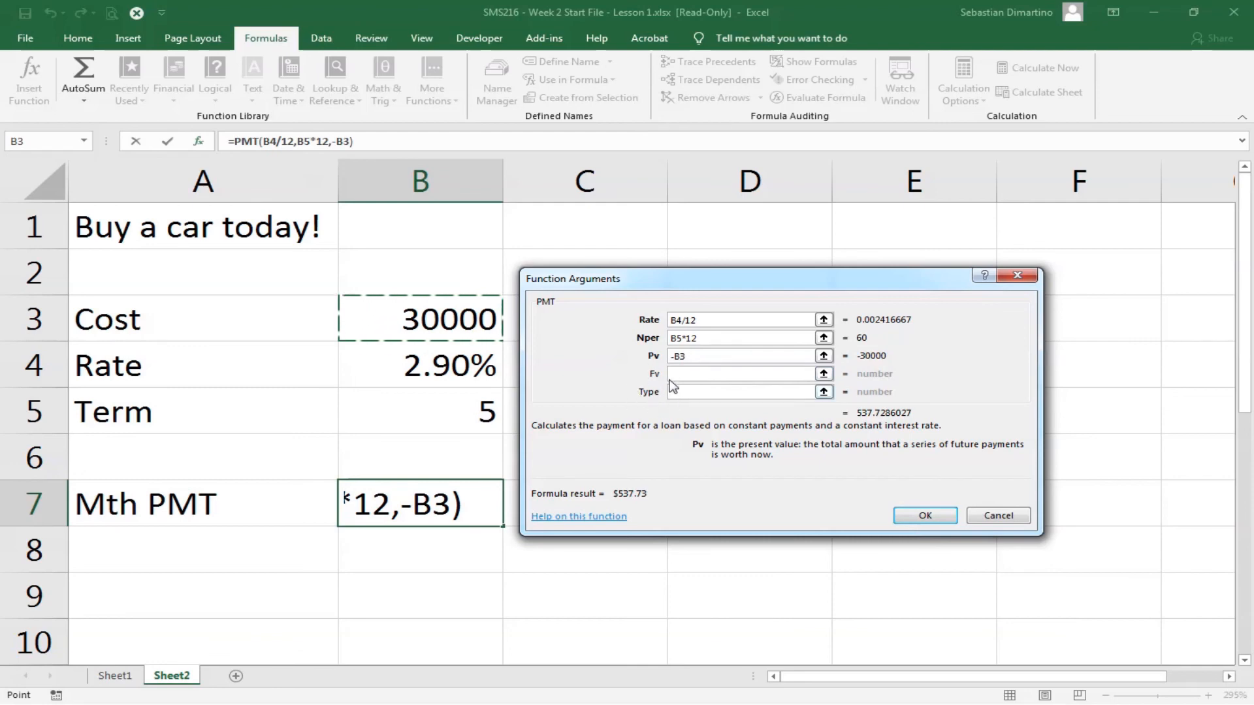
left_click_drag(644, 346, 640, 344)
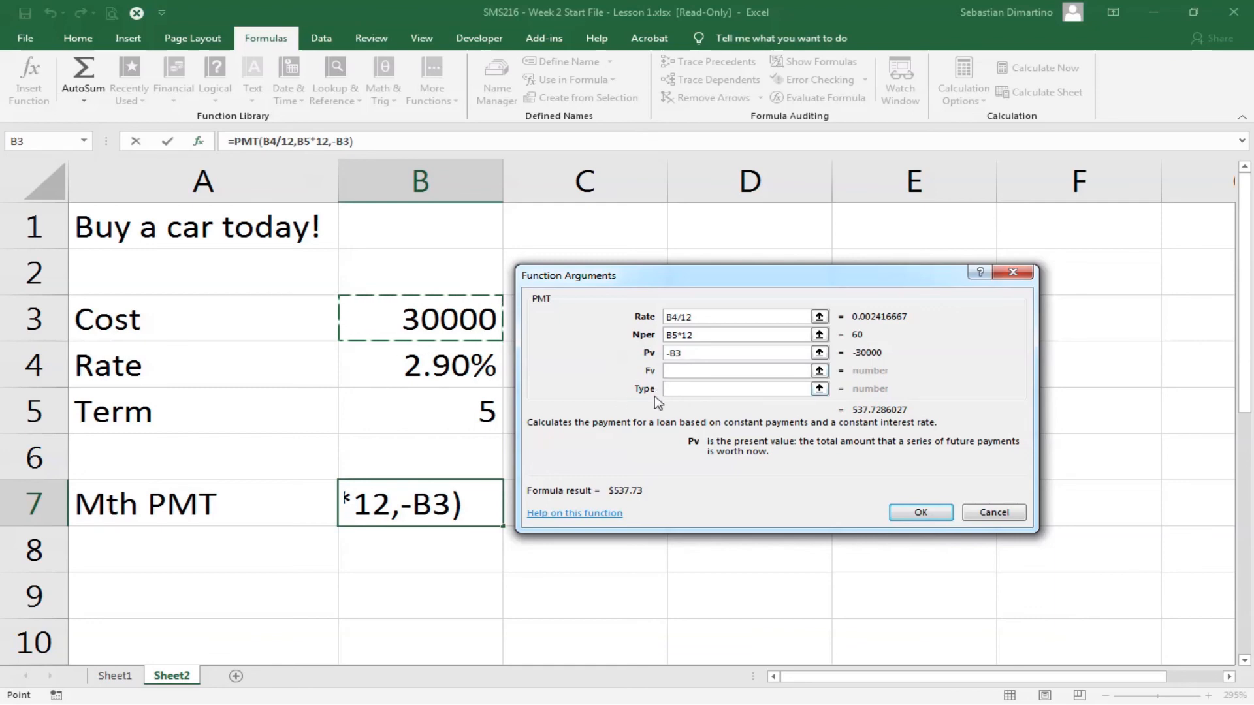
left_click(684, 388)
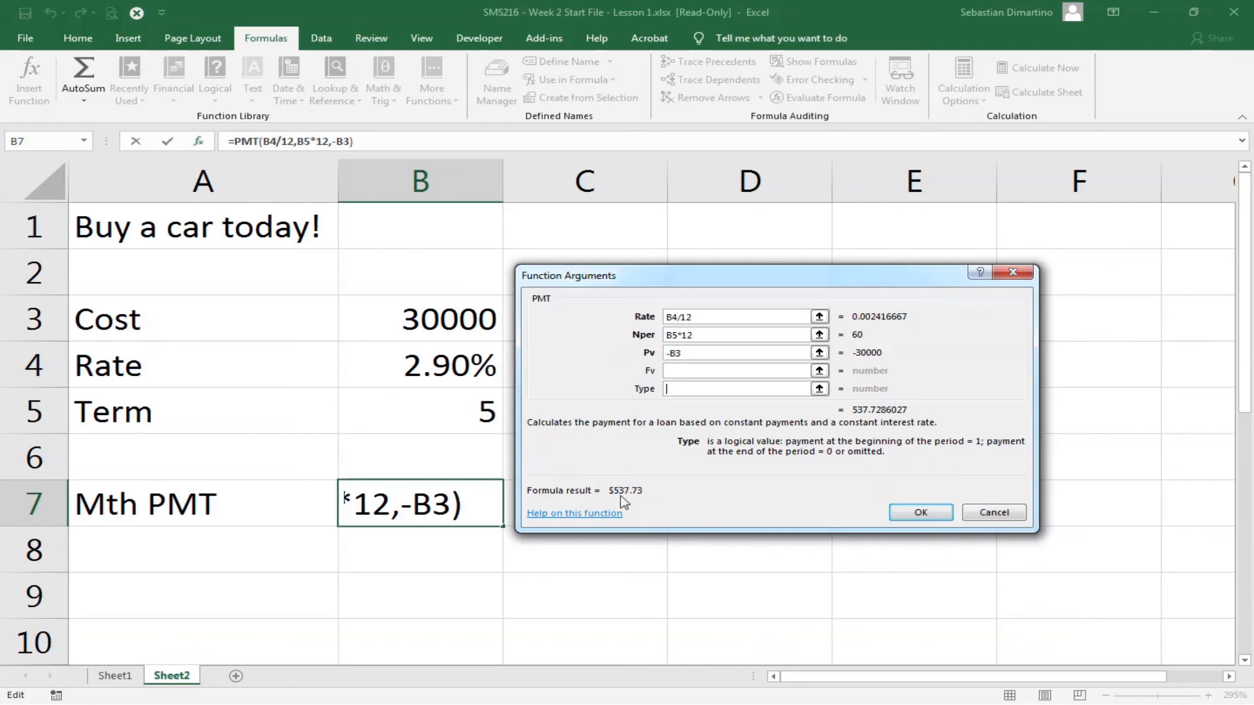
left_click(921, 512)
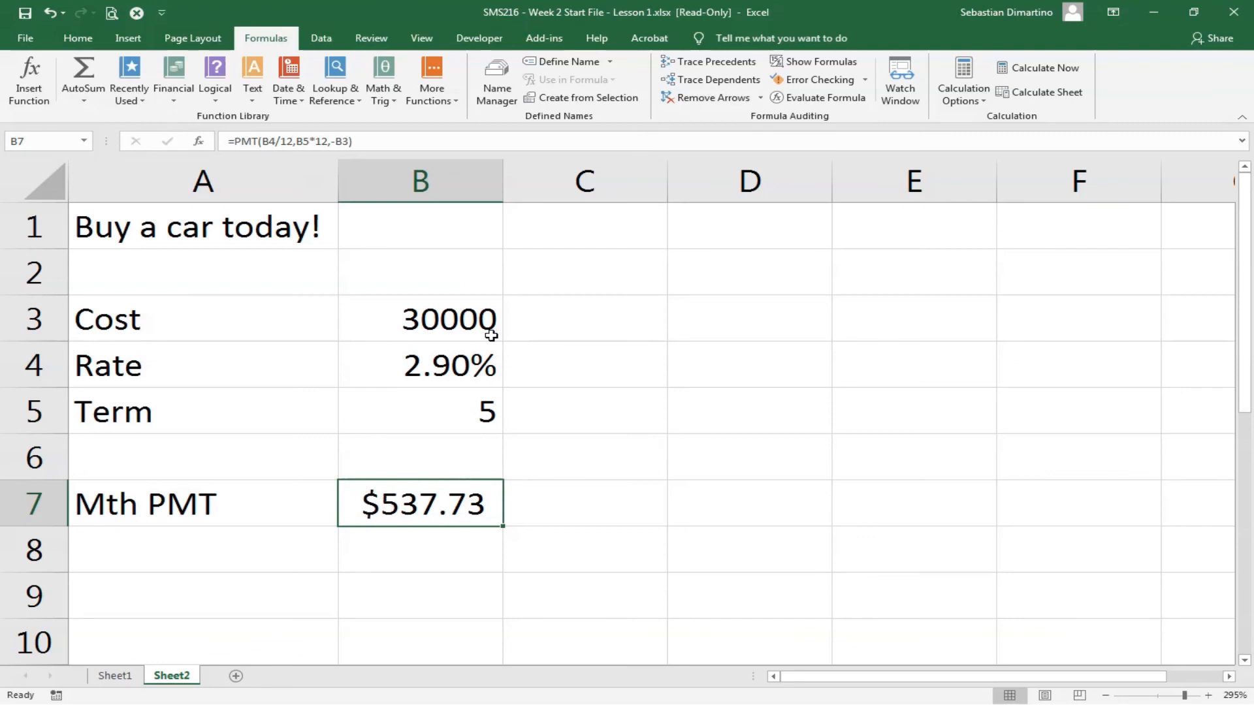
Step: Change the car's Cost in B3 to 34000
left_click(453, 311)
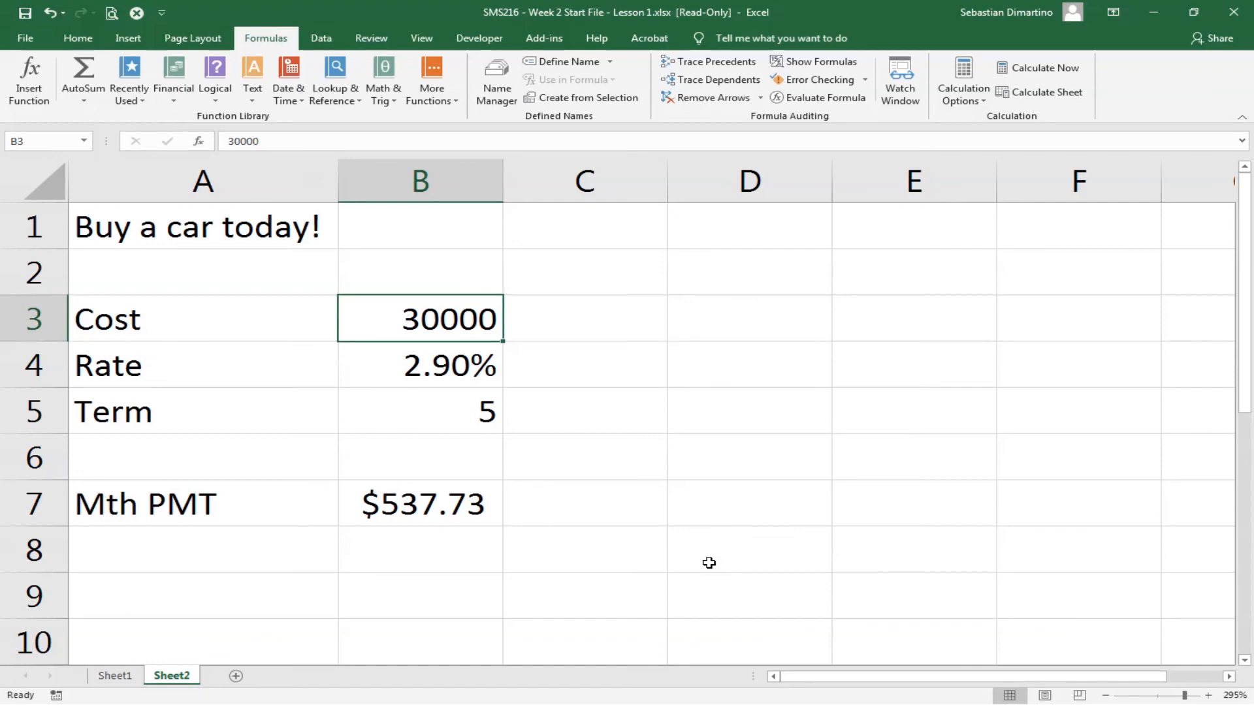
type("34")
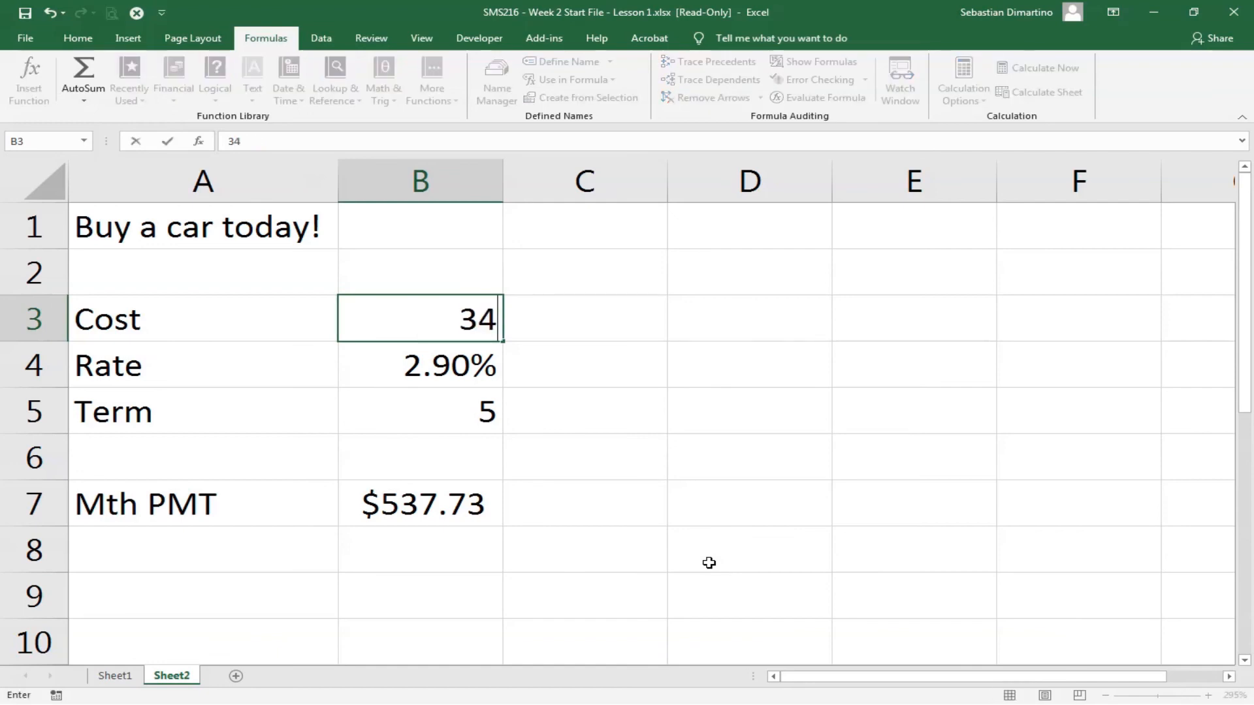
type("000")
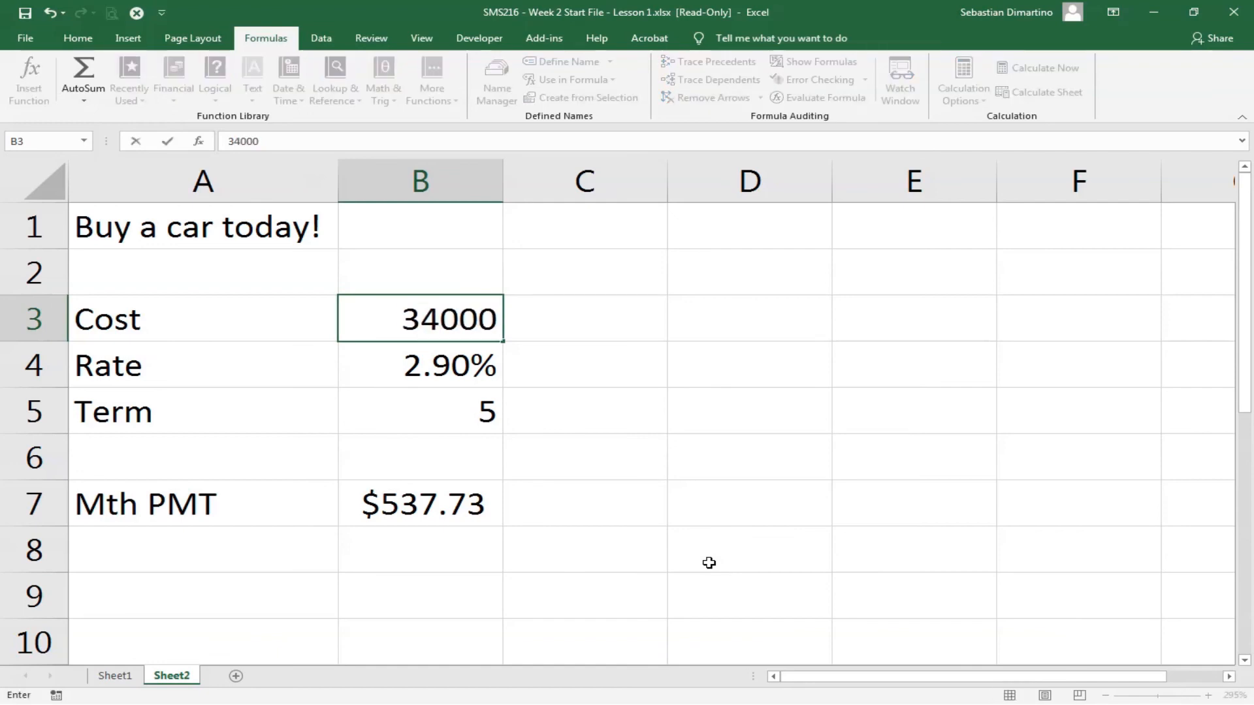
key("Return")
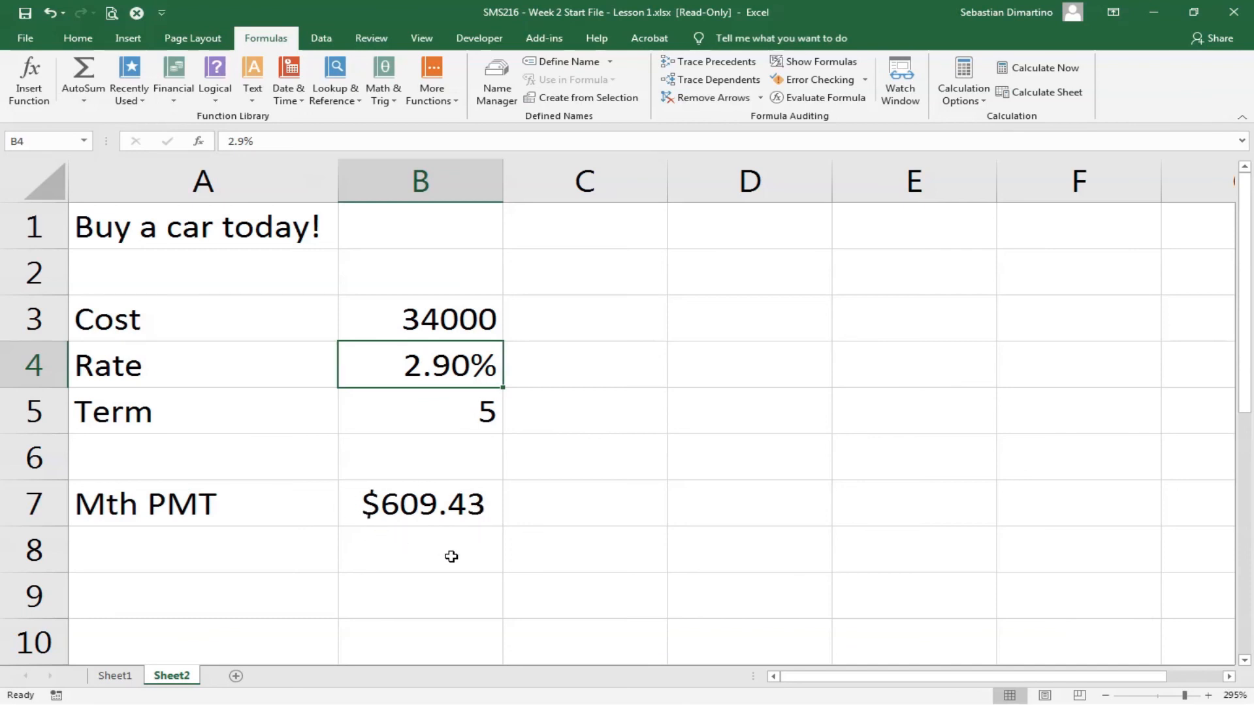
Step: Review the PMT function arguments behind the monthly payment in B7 and keep them as they are
left_click(446, 506)
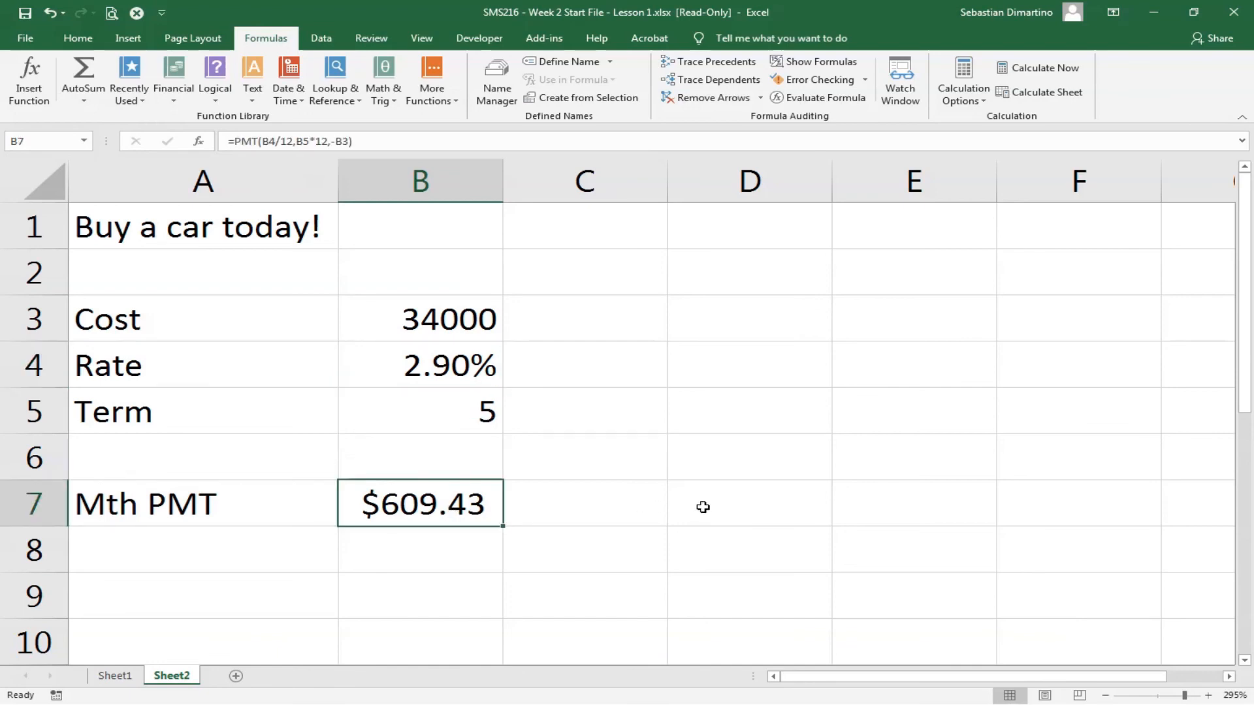
left_click(198, 141)
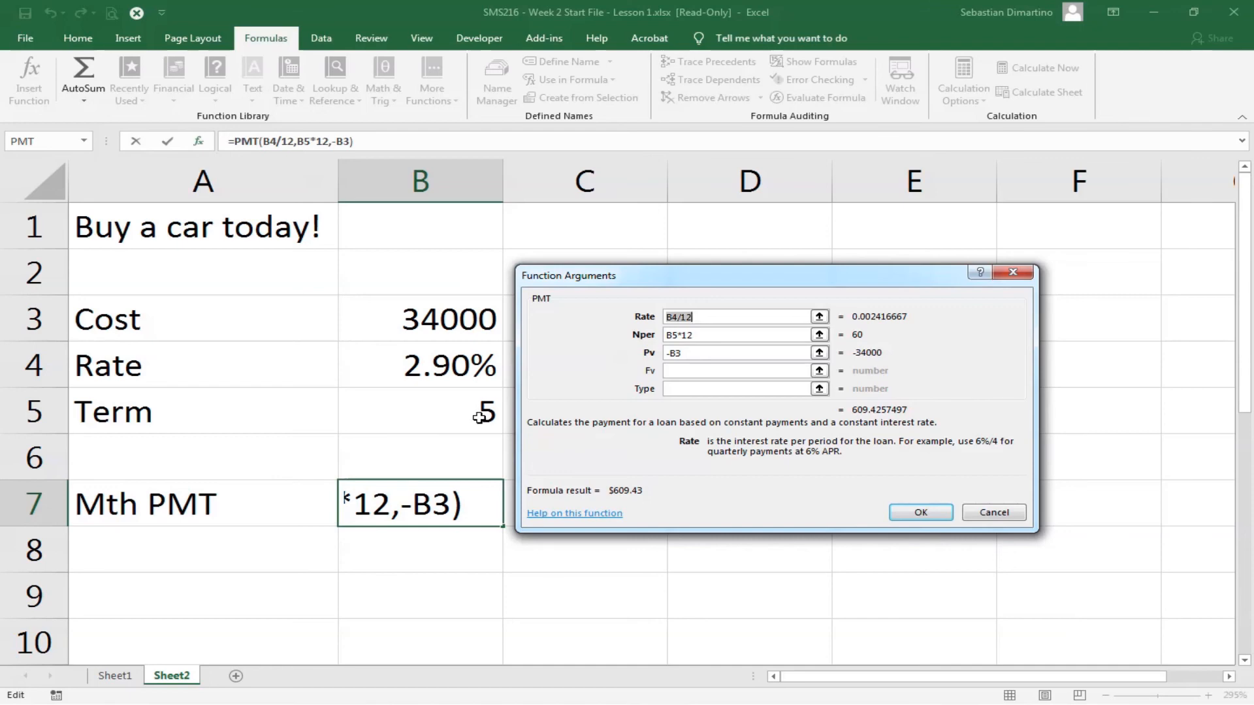
left_click(930, 514)
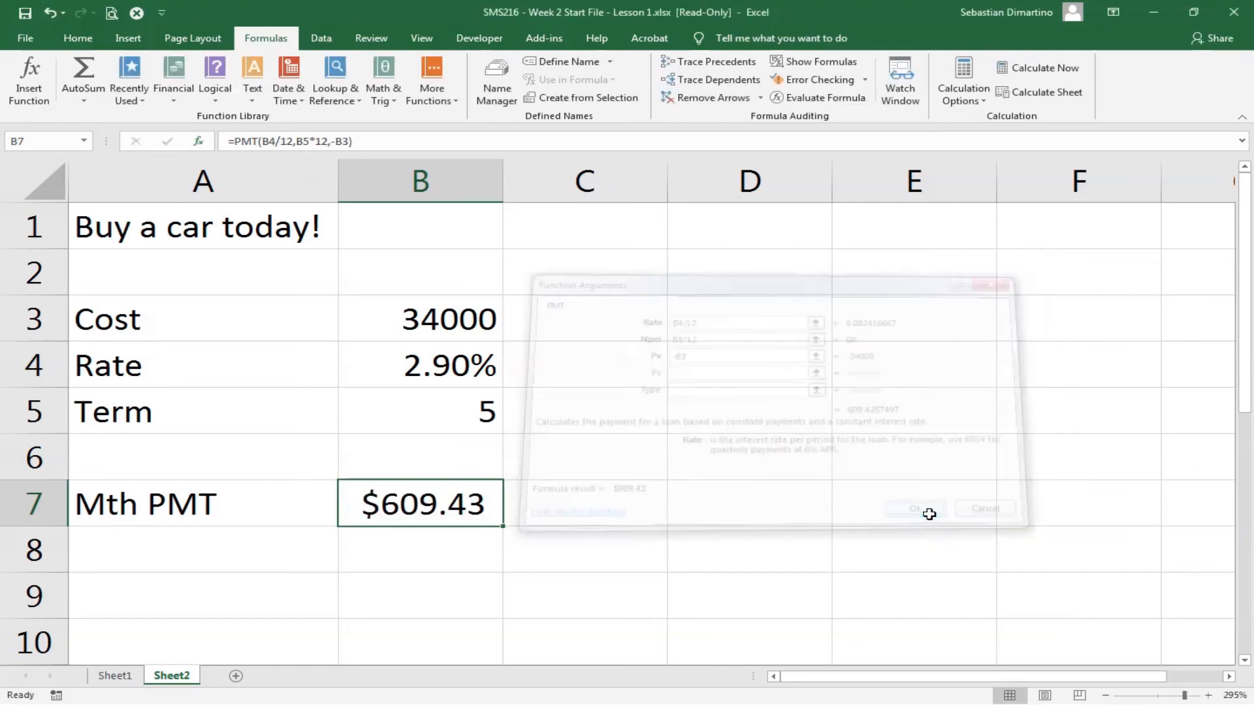